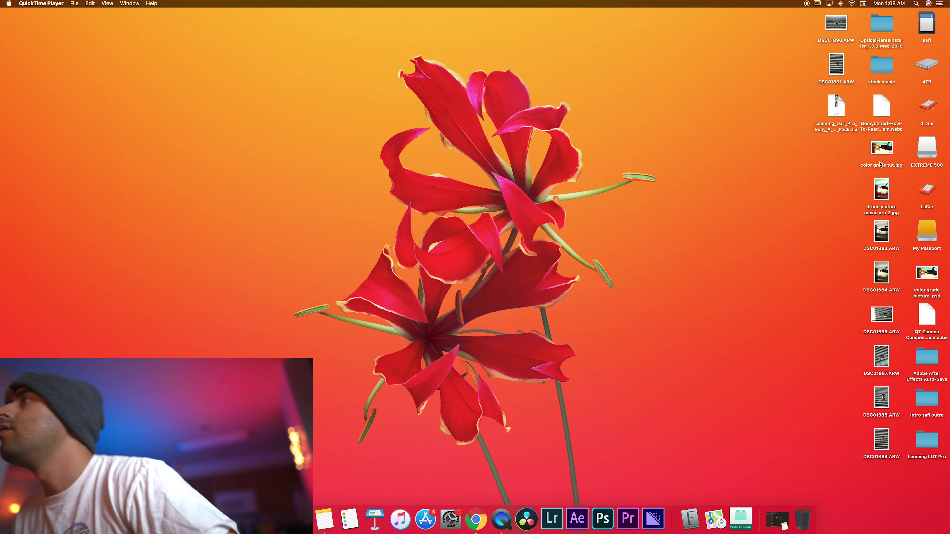
- Preview DSC01885.ARW with Quick Look in Finder, then launch Lightroom Classic
click(880, 317)
key(space)
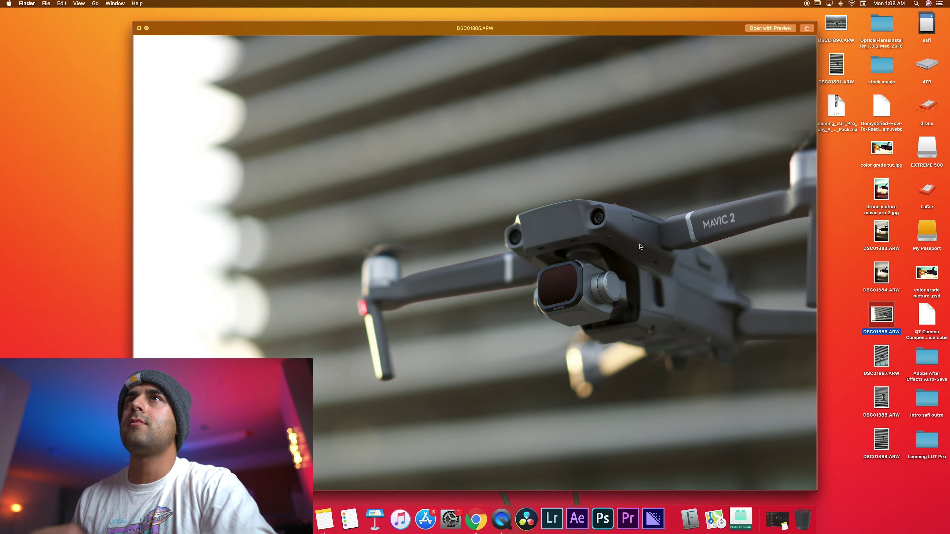
click(139, 28)
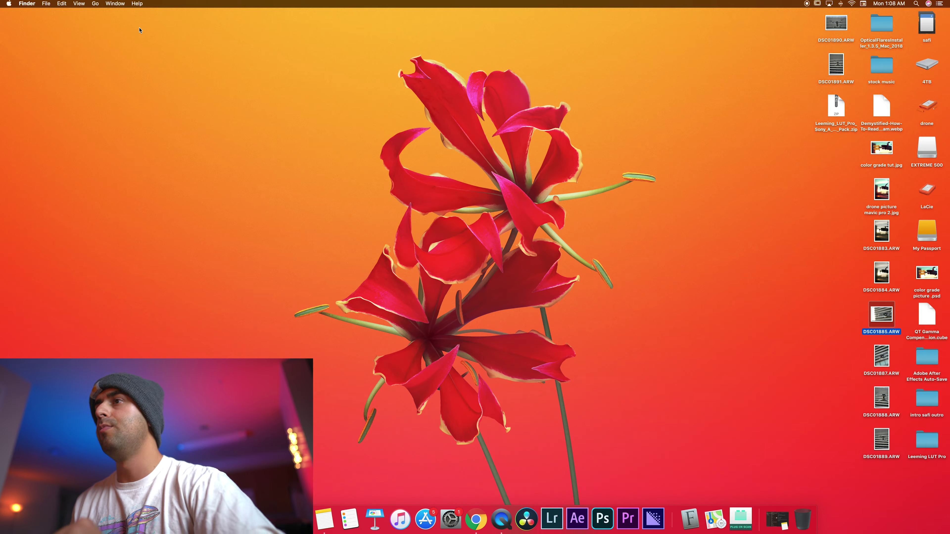
click(549, 522)
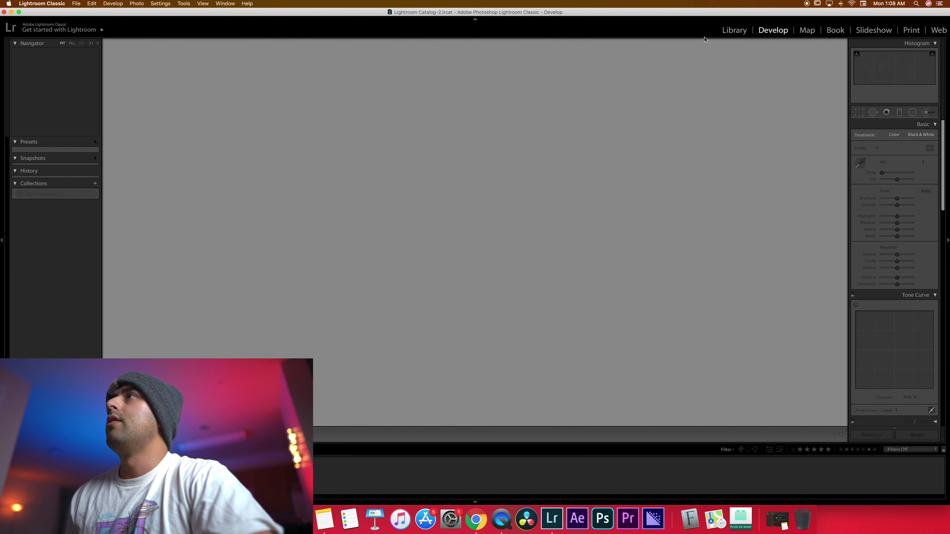
- Import DSC01885.ARW from the desktop into the Library and open it in Develop
click(734, 30)
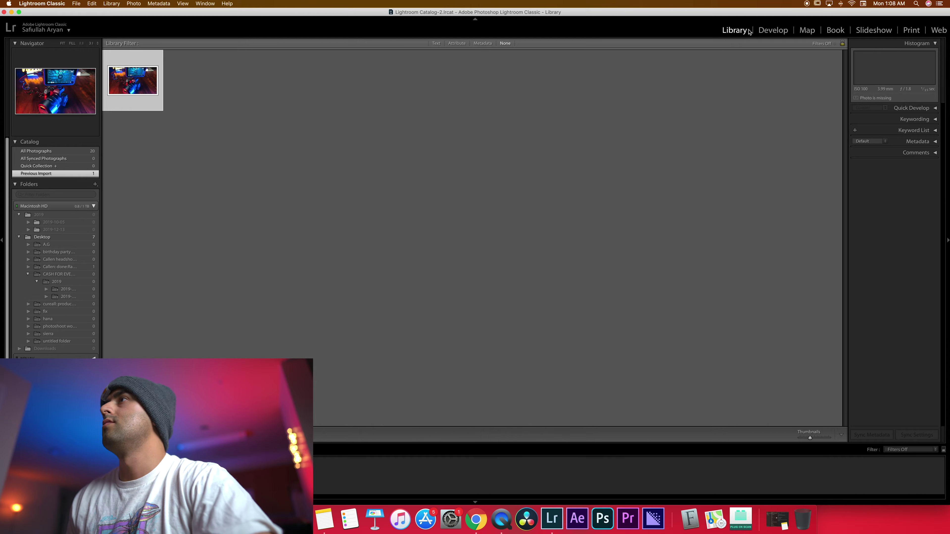
drag(833, 17, 694, 28)
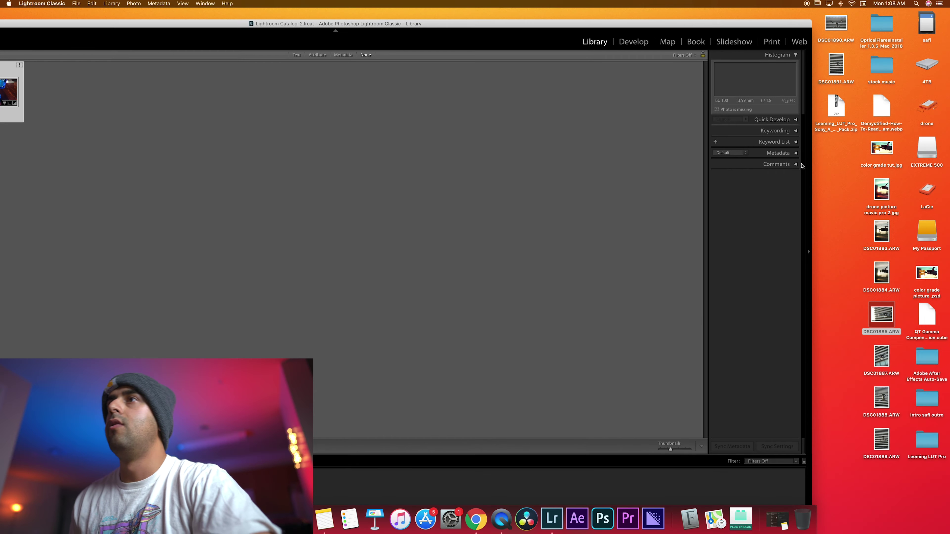
drag(469, 252, 470, 251)
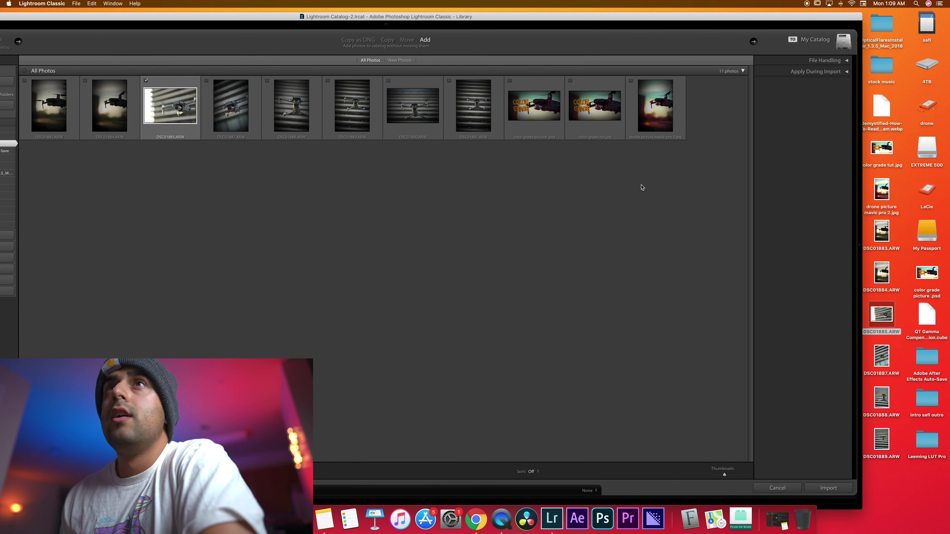
click(837, 490)
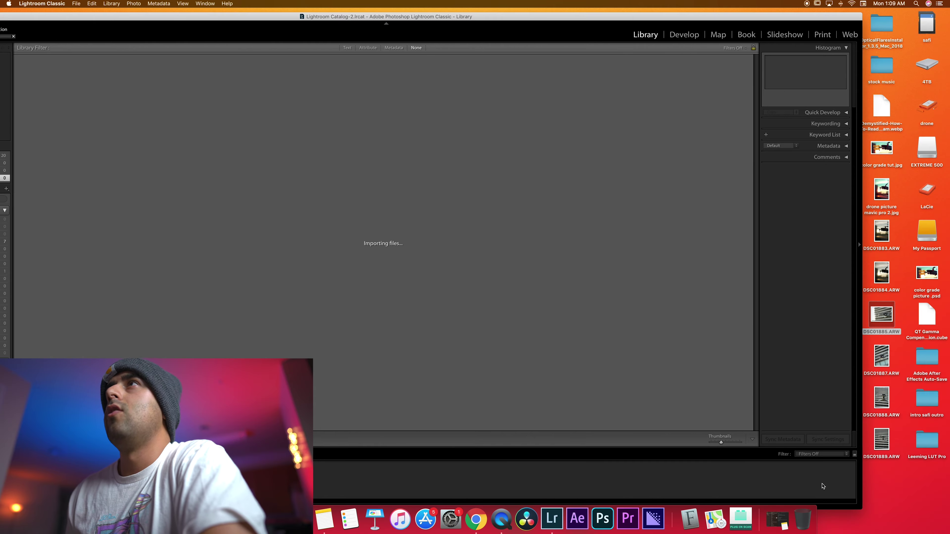
drag(561, 19, 650, 14)
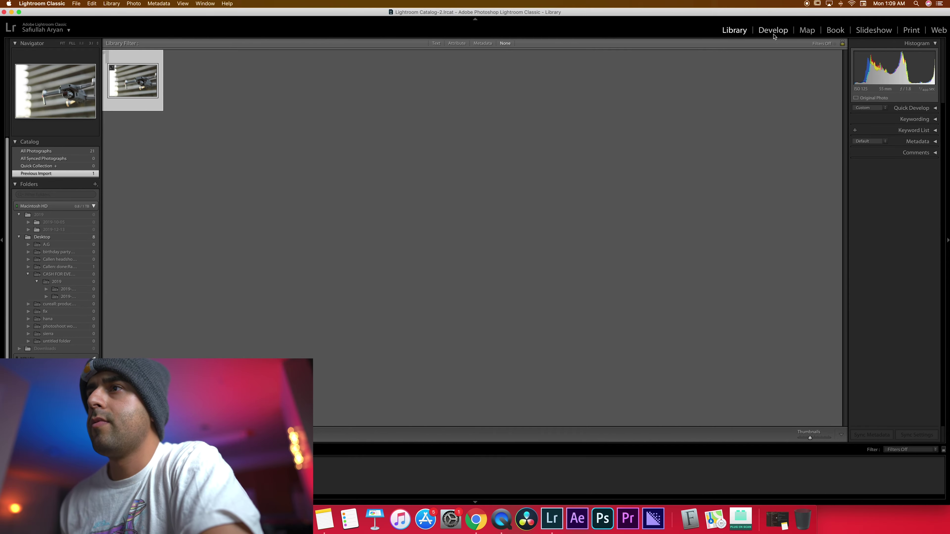
click(774, 31)
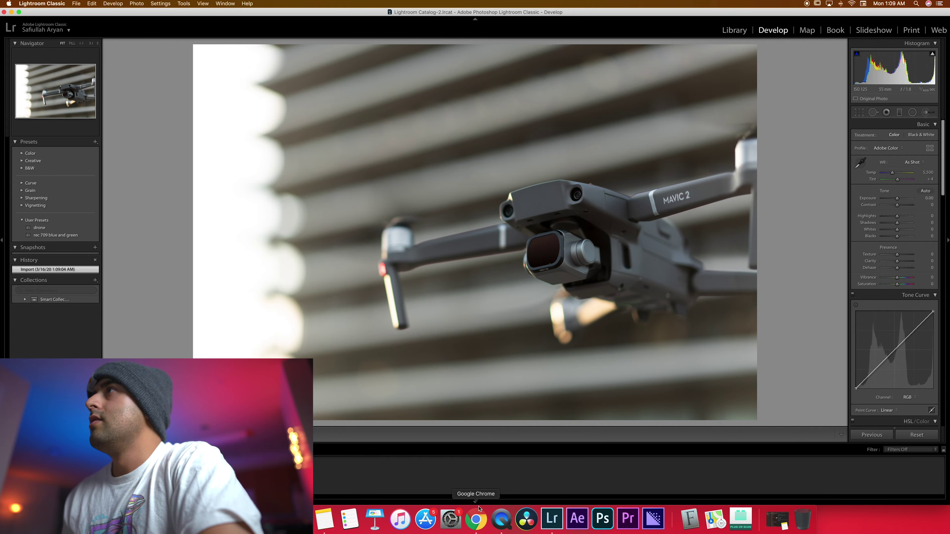
- Hide the filmstrip and set white balance to Temp 5,297 and Tint +5
click(475, 503)
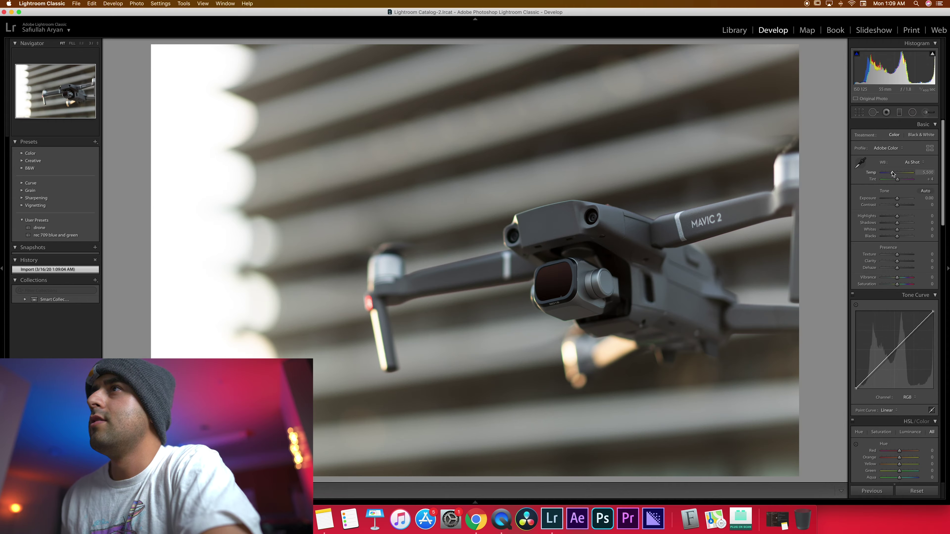
drag(895, 174, 896, 174)
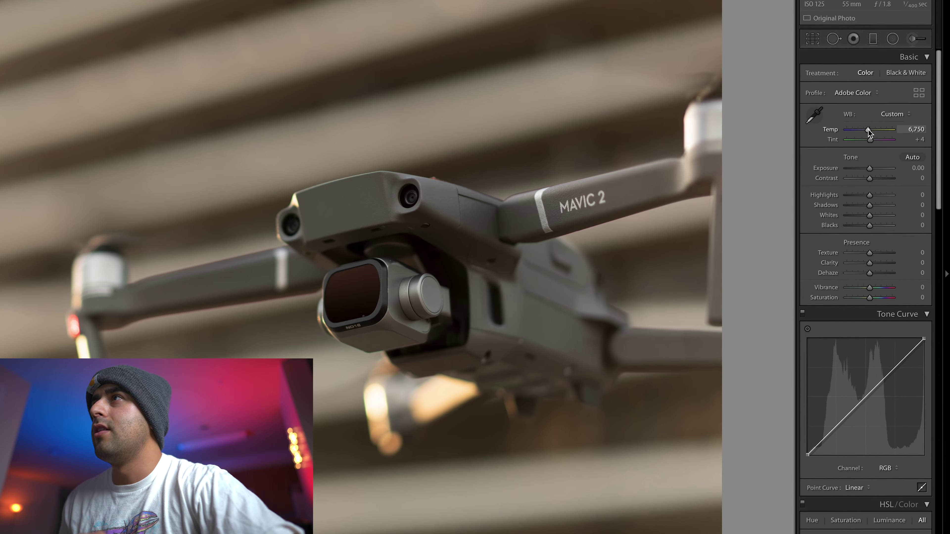
drag(867, 129, 861, 131)
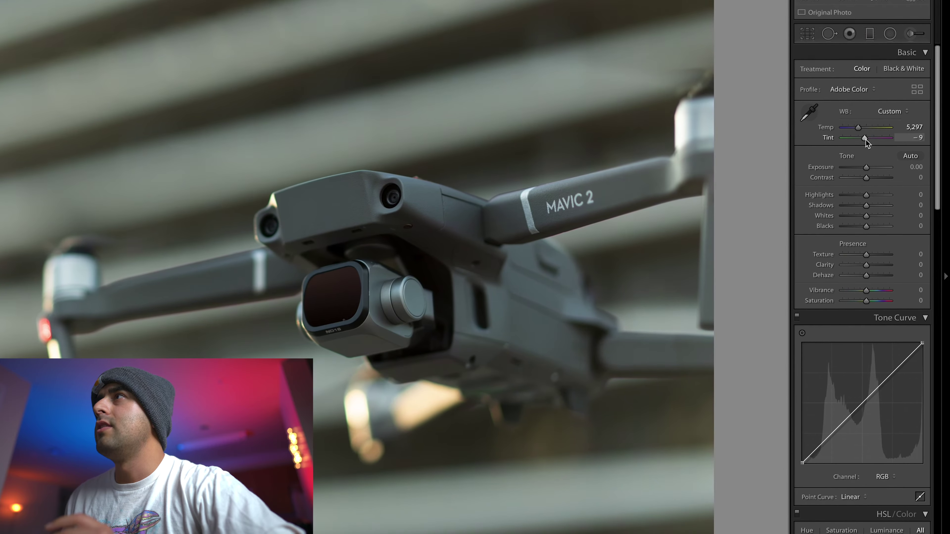
drag(868, 135, 870, 134)
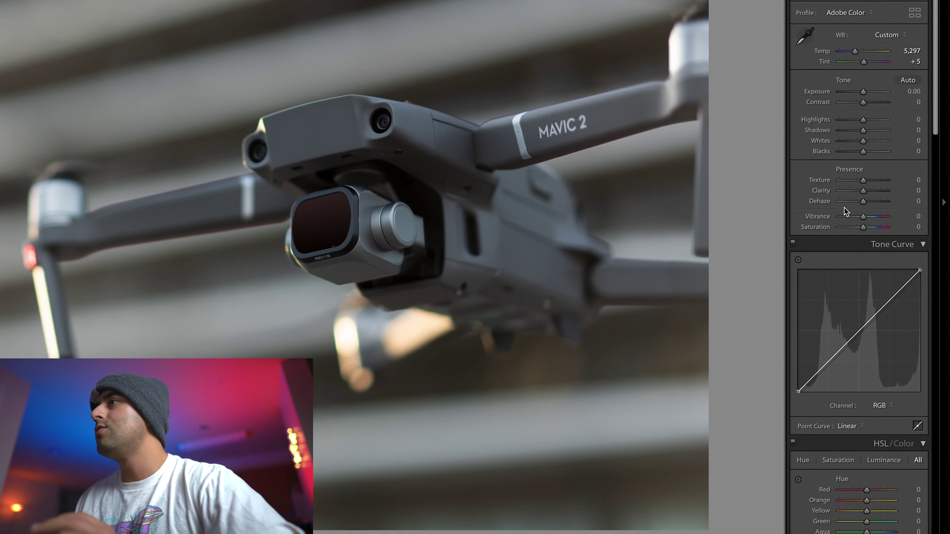
scroll(837, 217, down, 20)
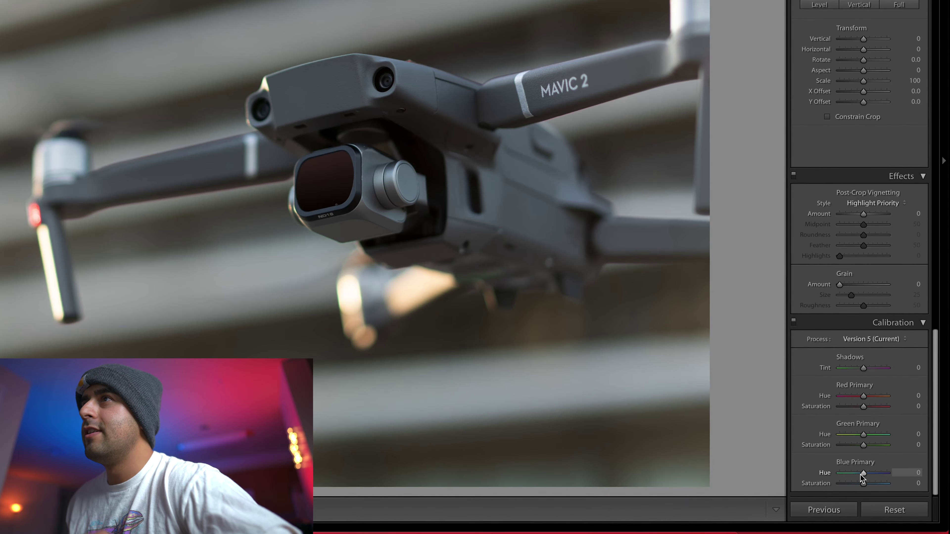
- Set Blue Primary hue to about −49 and saturation +25, leaving Green Primary hue at 0
drag(860, 477, 852, 476)
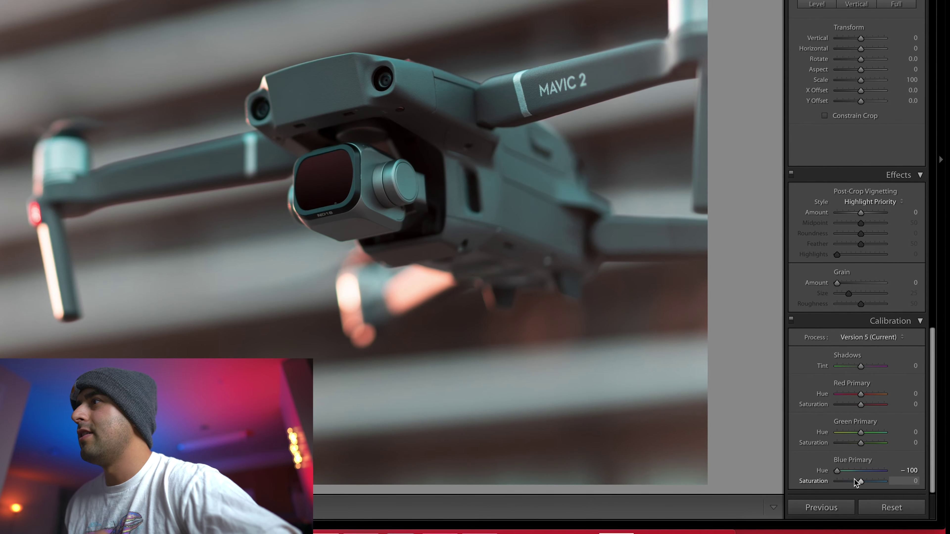
drag(841, 473, 859, 482)
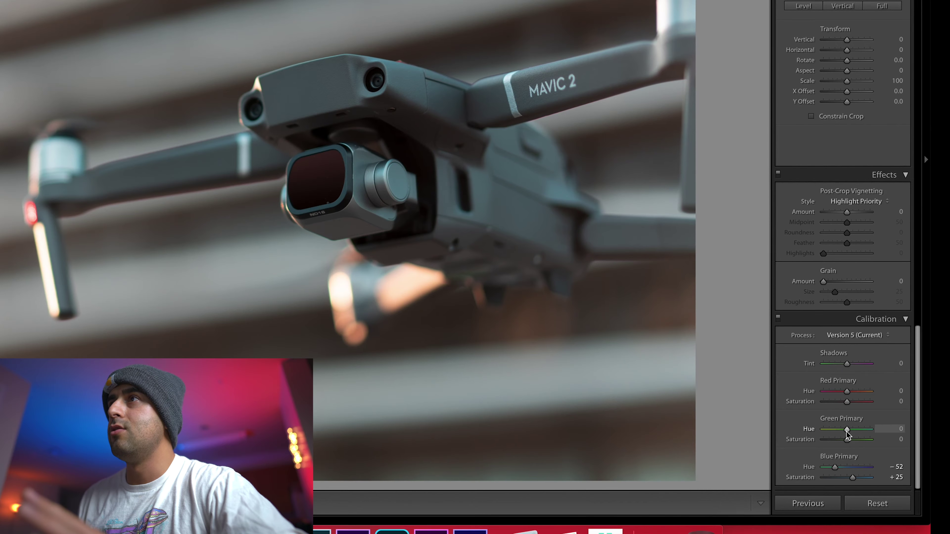
drag(847, 435, 892, 435)
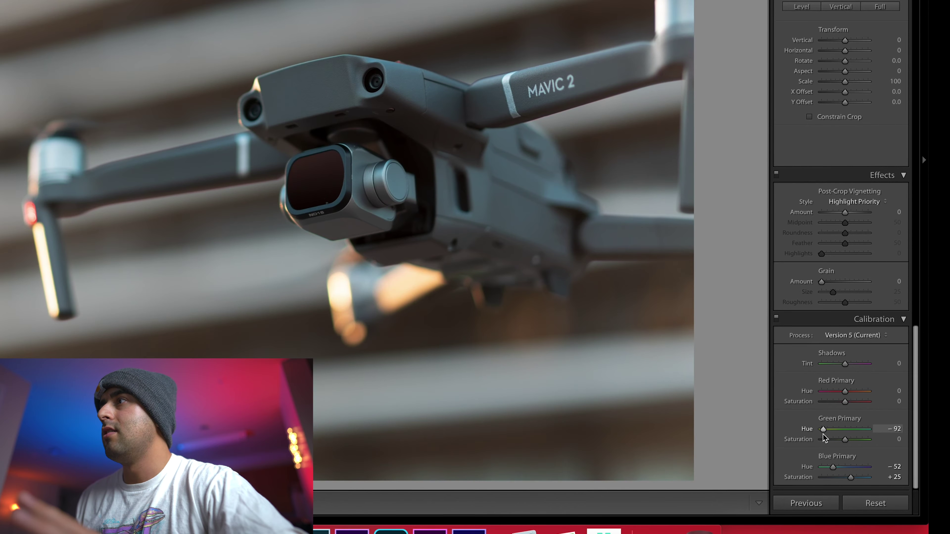
double_click(866, 429)
drag(829, 467, 832, 472)
scroll(859, 346, up, 20)
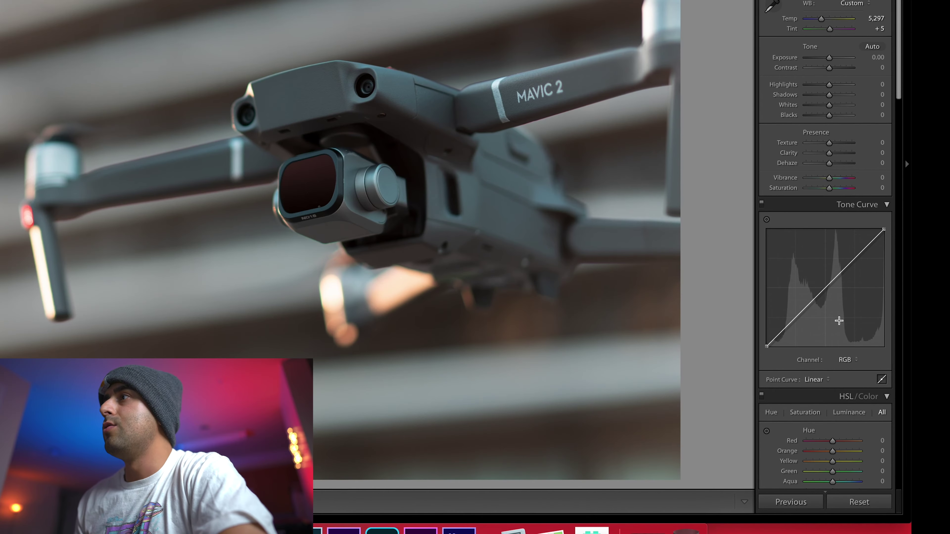
- Add and adjust a shadows point on the Red channel tone curve
click(845, 360)
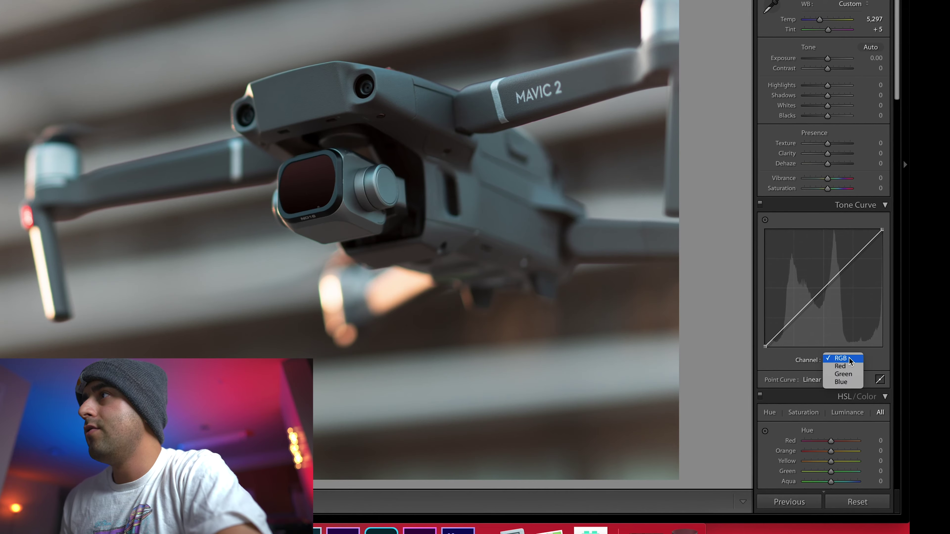
click(825, 366)
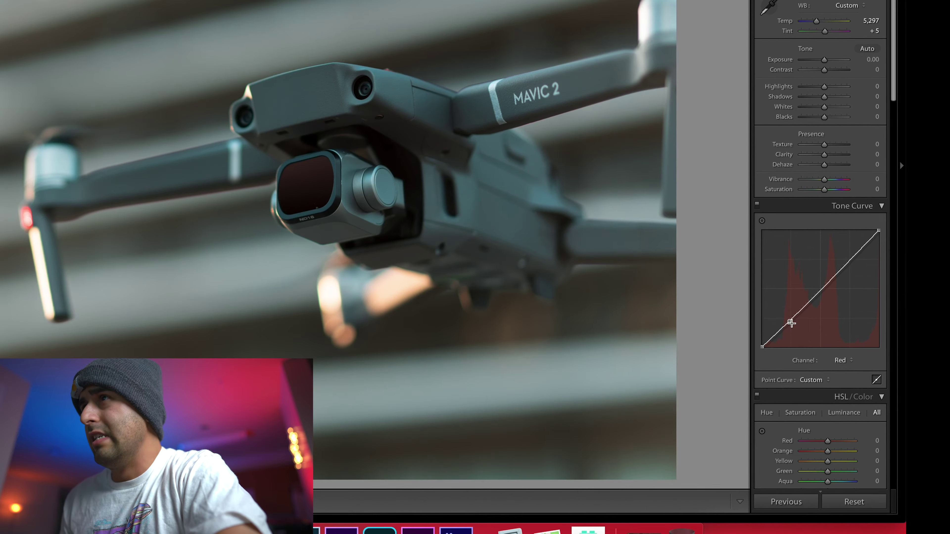
click(789, 322)
drag(789, 324, 790, 330)
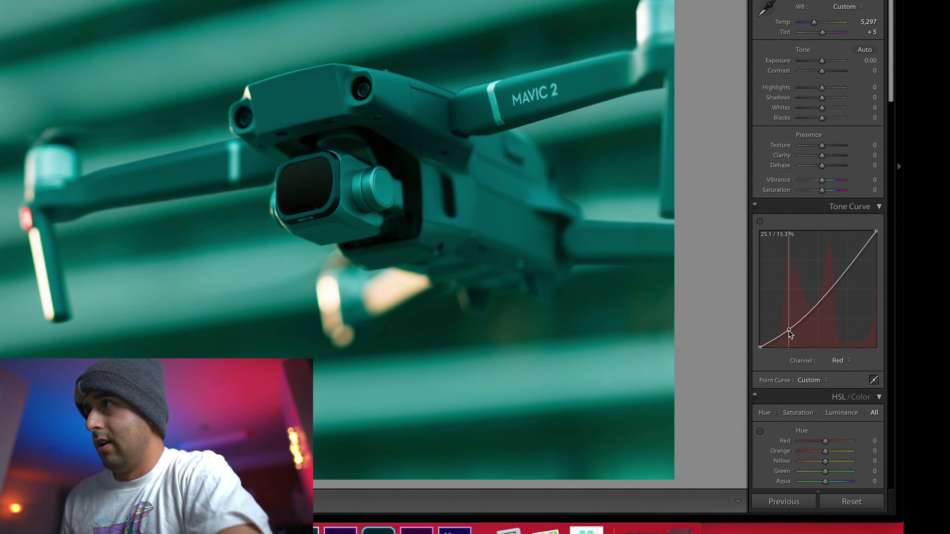
drag(789, 332, 813, 293)
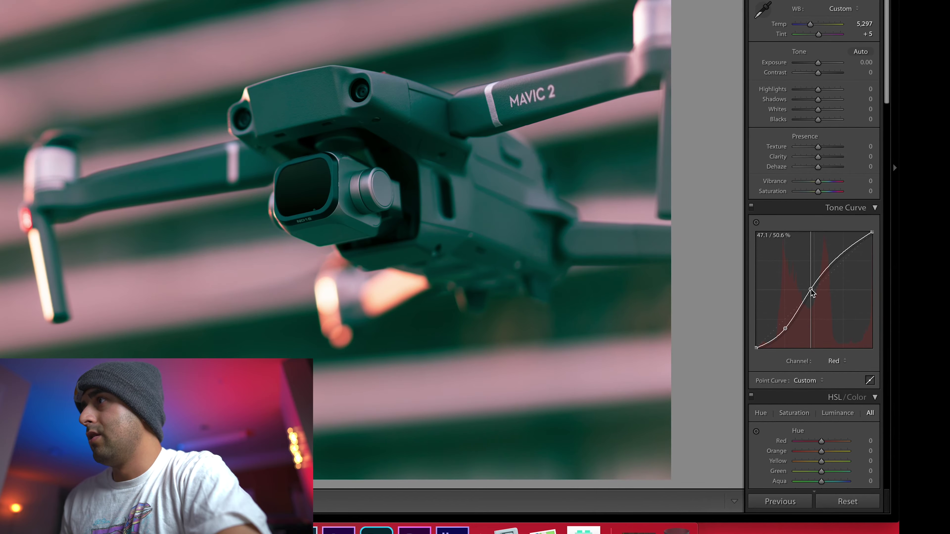
- Shape the Green channel curve, pulling shadows down and raising midtones
click(833, 361)
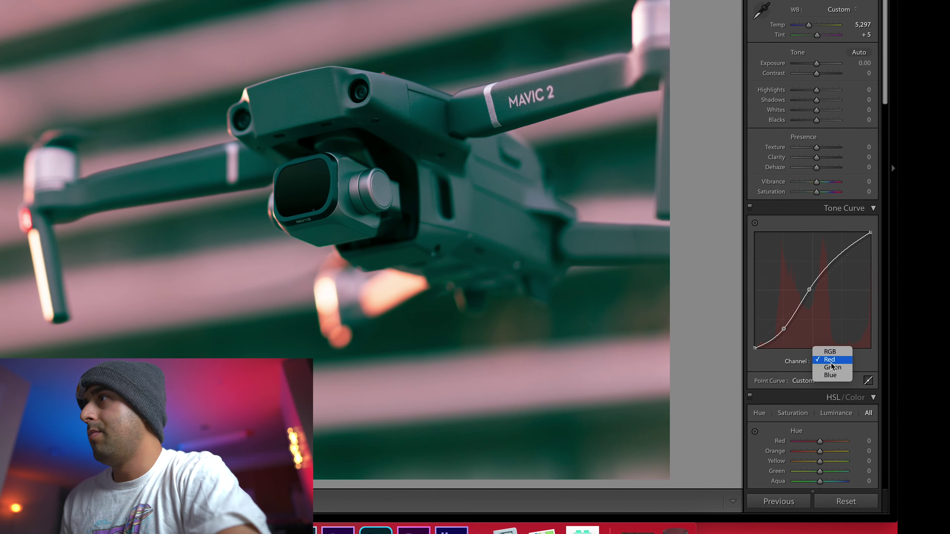
click(832, 367)
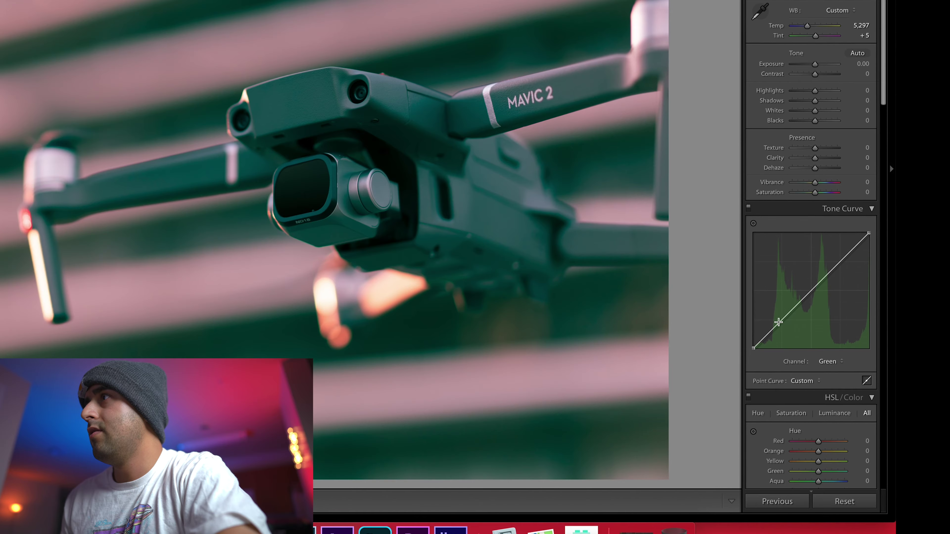
drag(780, 323, 781, 331)
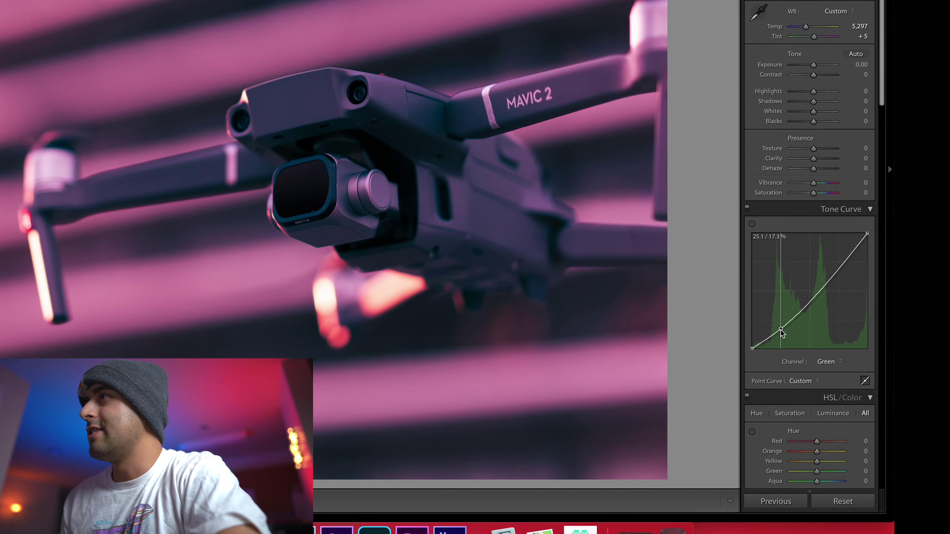
drag(808, 304, 806, 292)
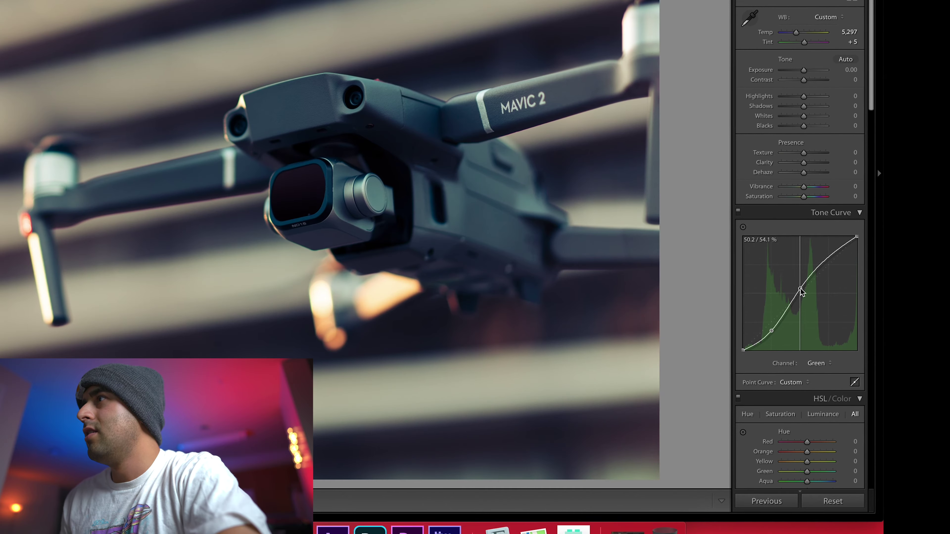
- Give the Blue channel curve a gentle S-shape with lower and highlight points
click(817, 365)
click(815, 371)
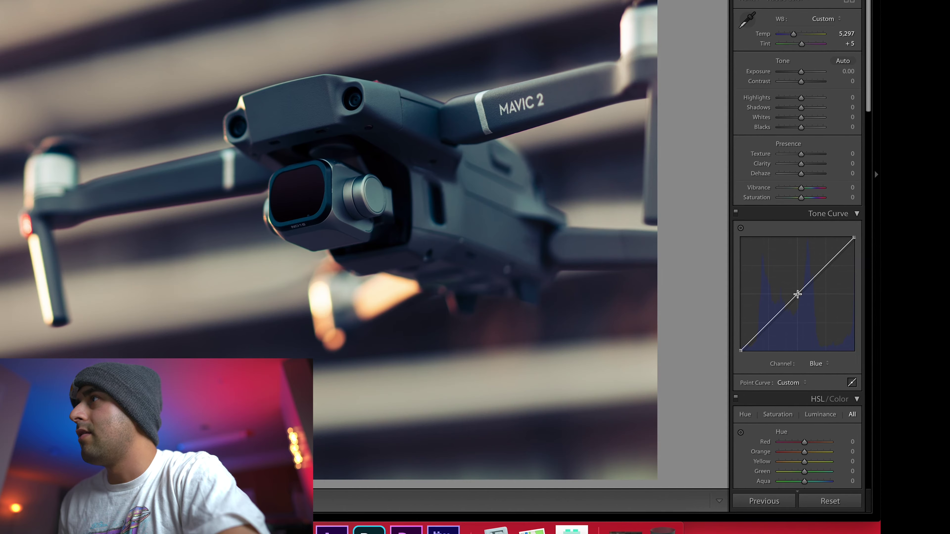
click(764, 326)
click(818, 268)
drag(763, 326, 766, 331)
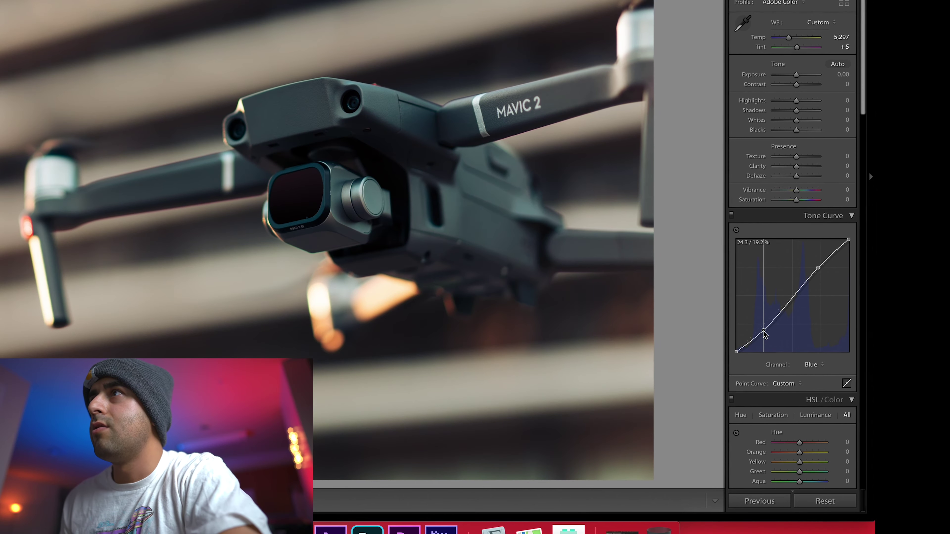
click(816, 267)
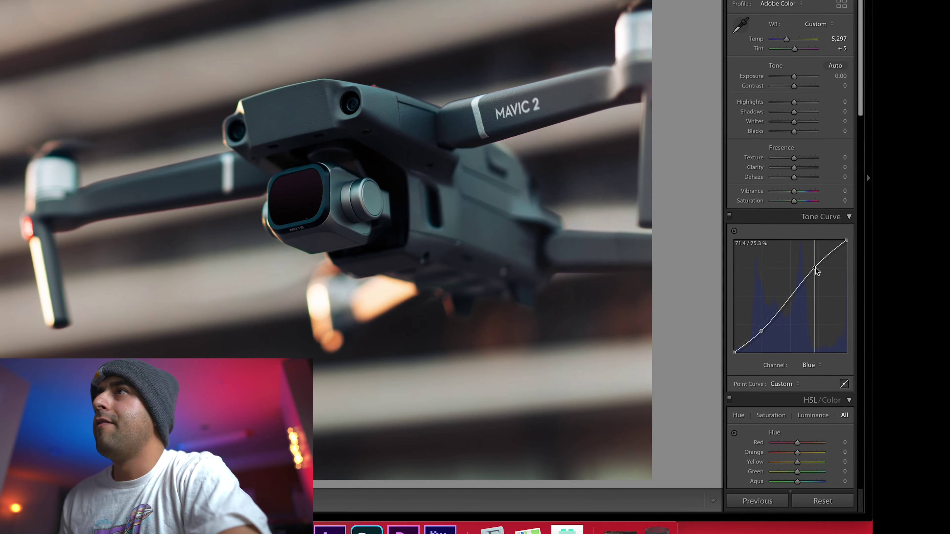
drag(817, 270, 814, 270)
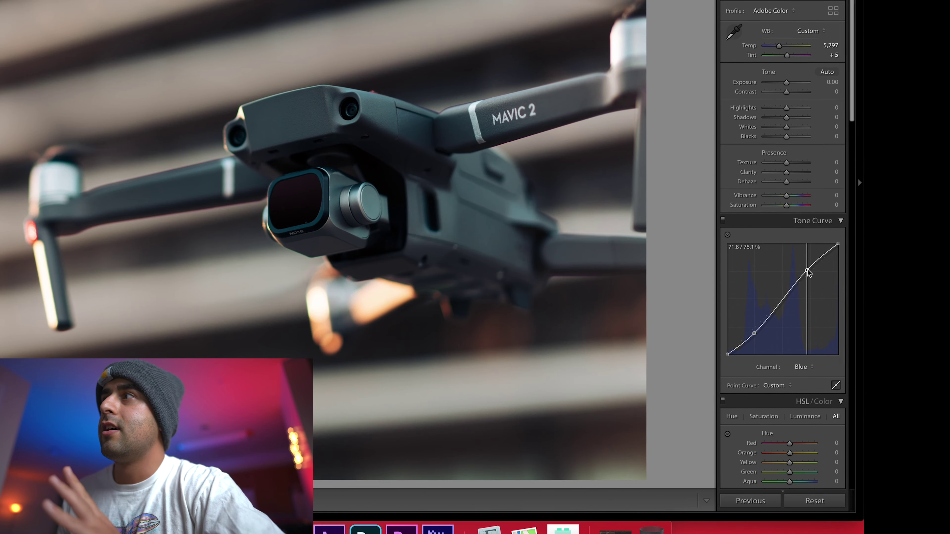
drag(807, 271, 805, 271)
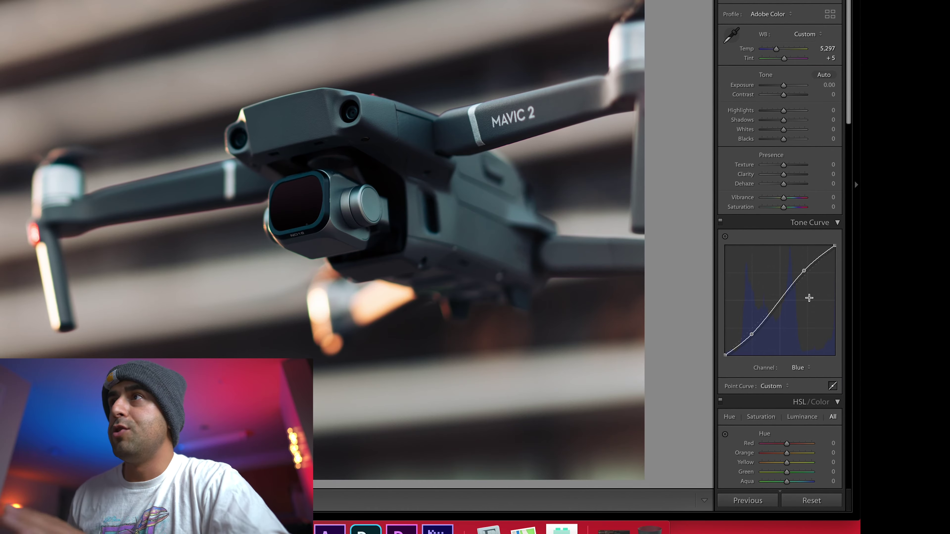
click(799, 368)
- Add shadow, midtone and highlight points to the RGB curve, lifting the upper tones slightly
click(797, 344)
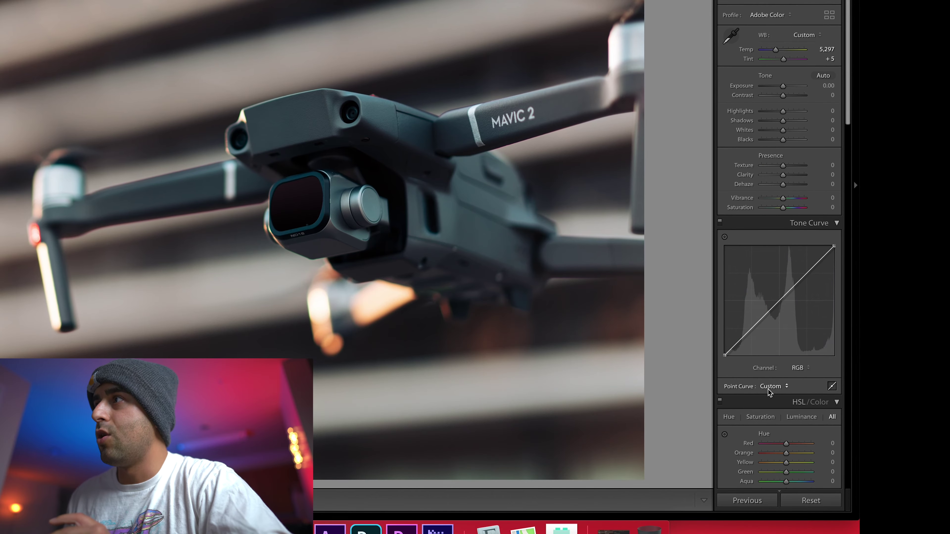
click(749, 331)
click(808, 277)
drag(808, 277, 806, 270)
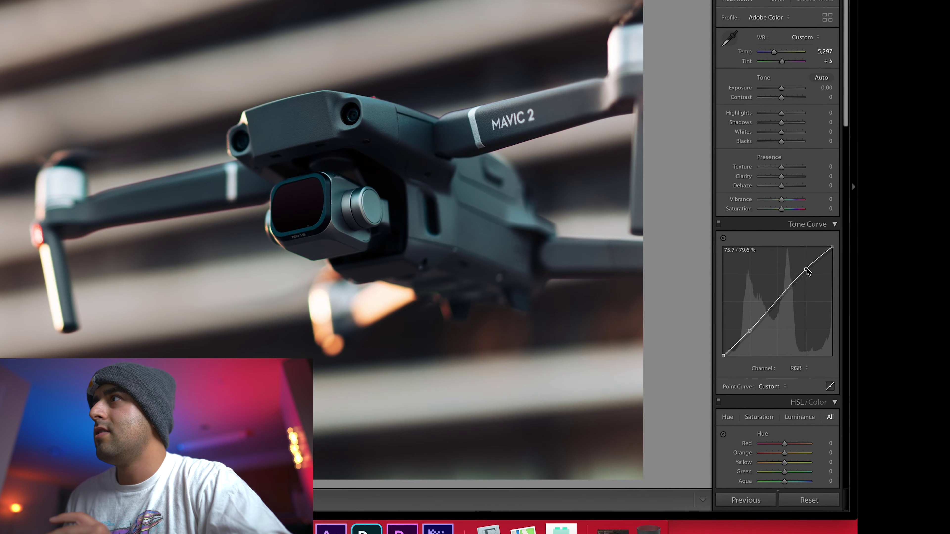
click(777, 298)
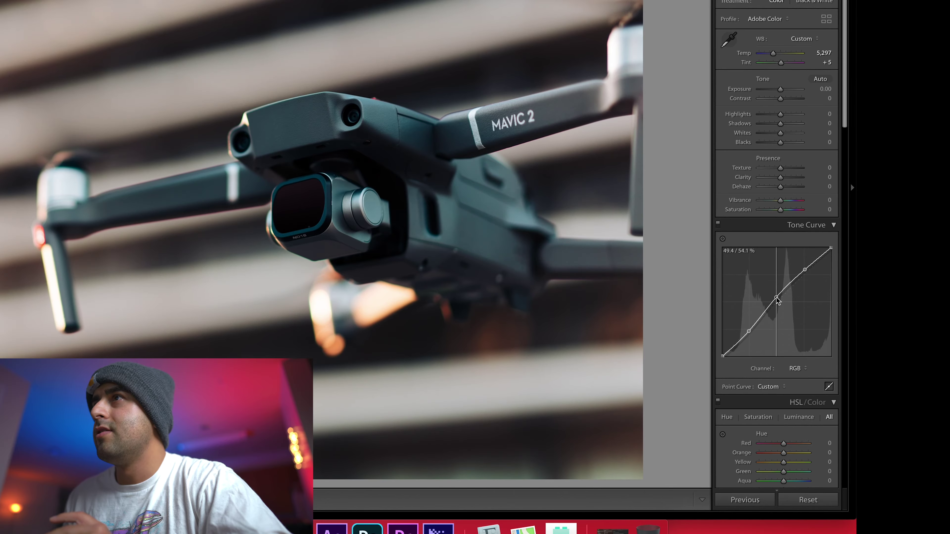
drag(777, 299, 777, 298)
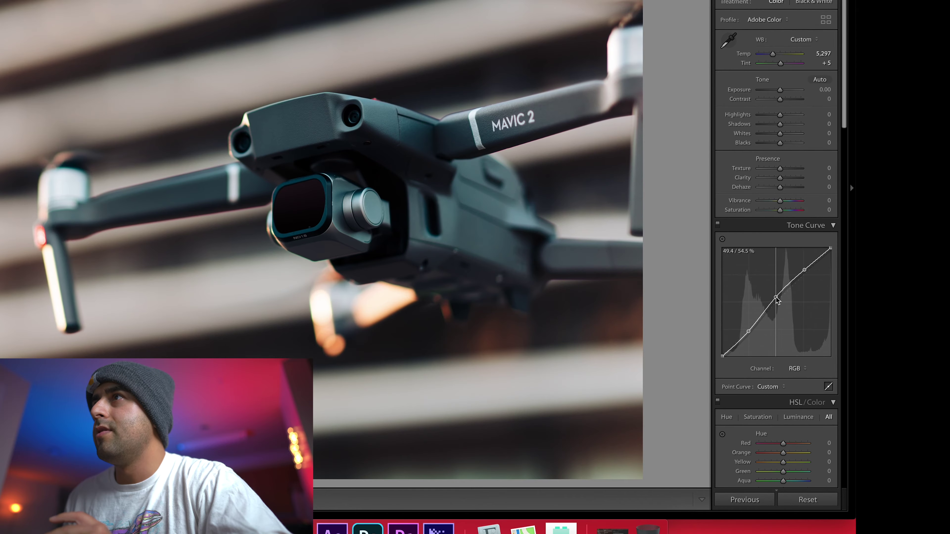
drag(748, 331, 749, 332)
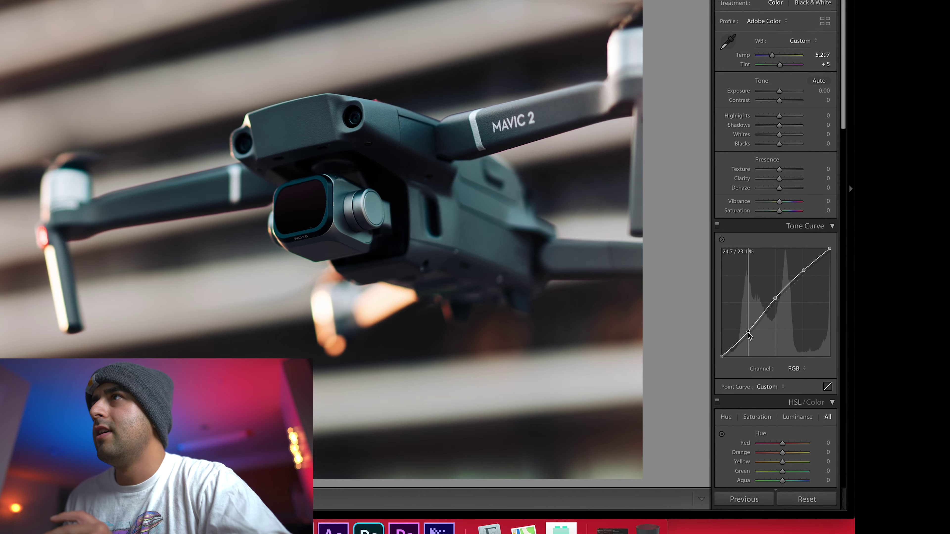
drag(749, 332, 704, 379)
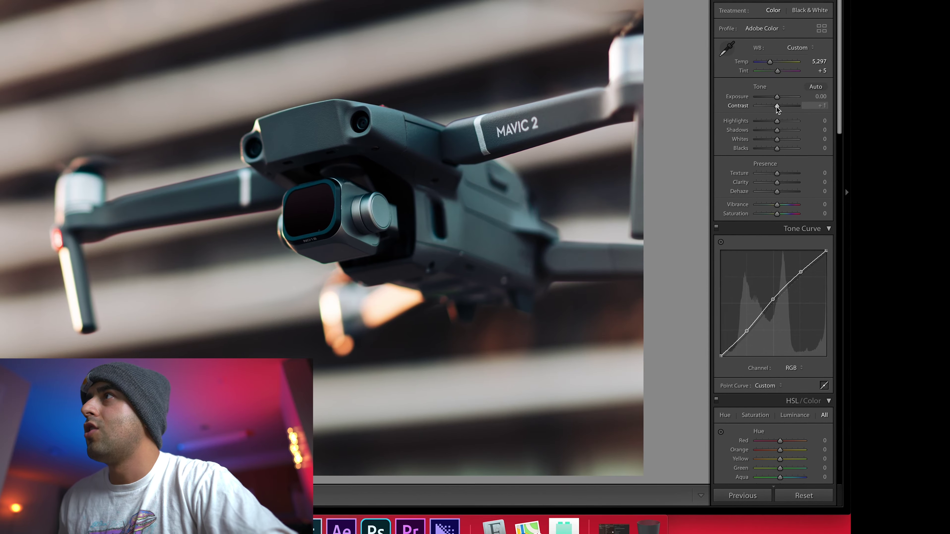
- Set Contrast −25, Highlights +14, Blacks −17 and Shadows −4
drag(777, 108, 800, 127)
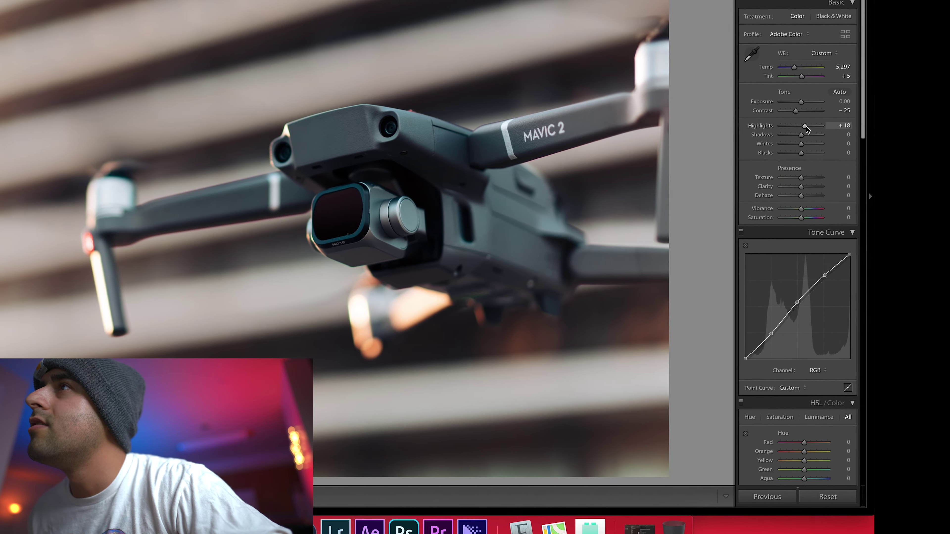
mouse_move(810, 129)
mouse_down()
mouse_move(772, 131)
mouse_move(819, 130)
mouse_up()
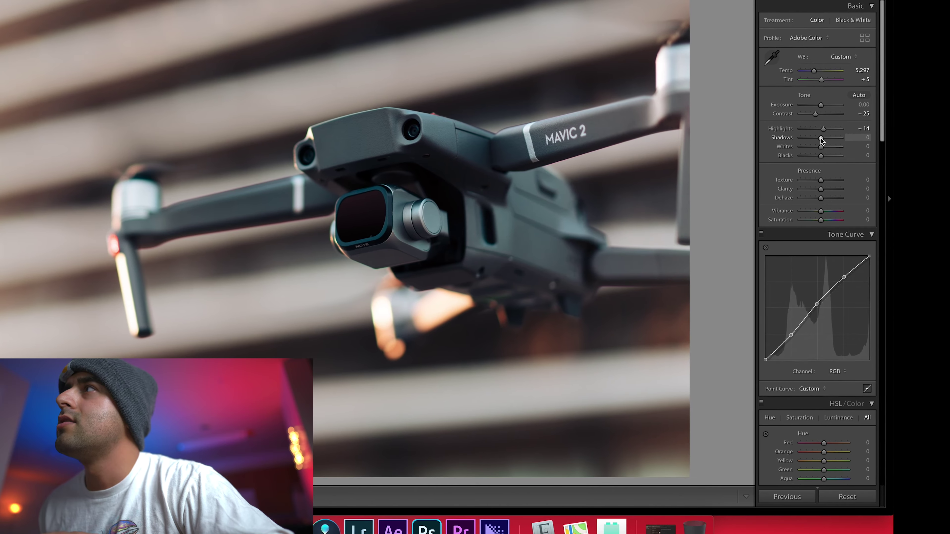
drag(824, 159, 820, 160)
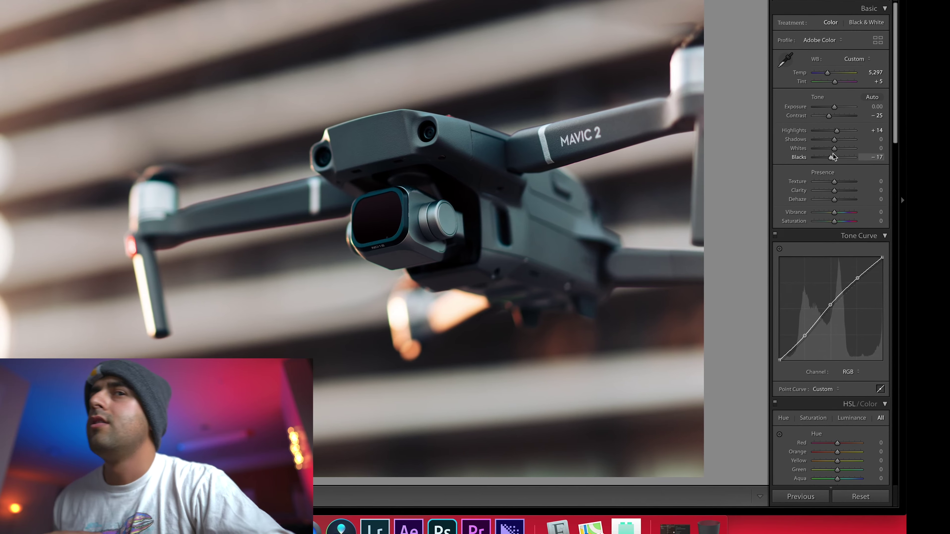
drag(834, 139, 831, 140)
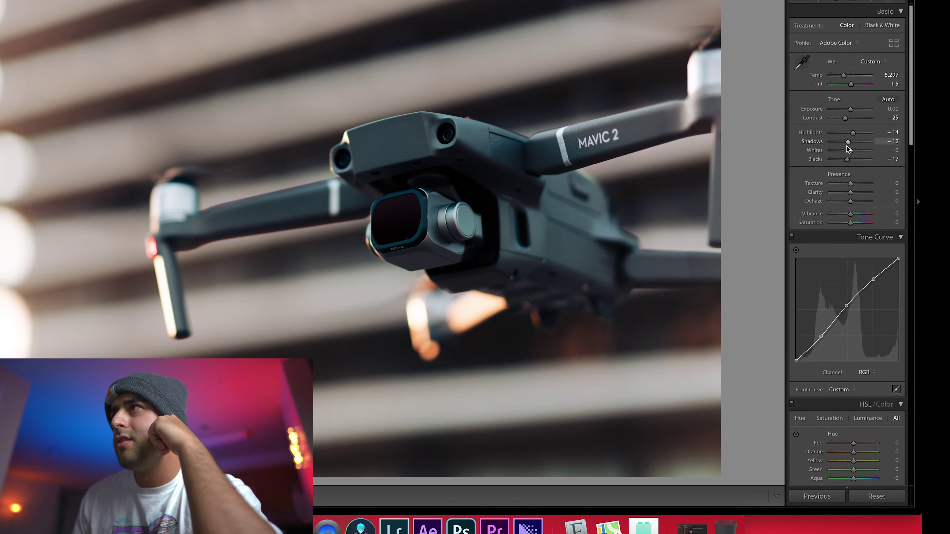
drag(845, 146, 854, 147)
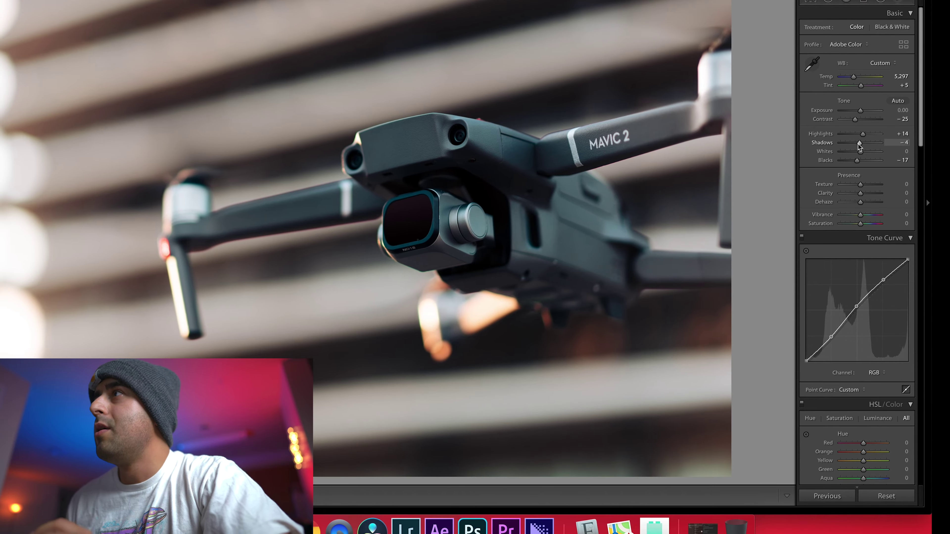
drag(858, 145, 859, 146)
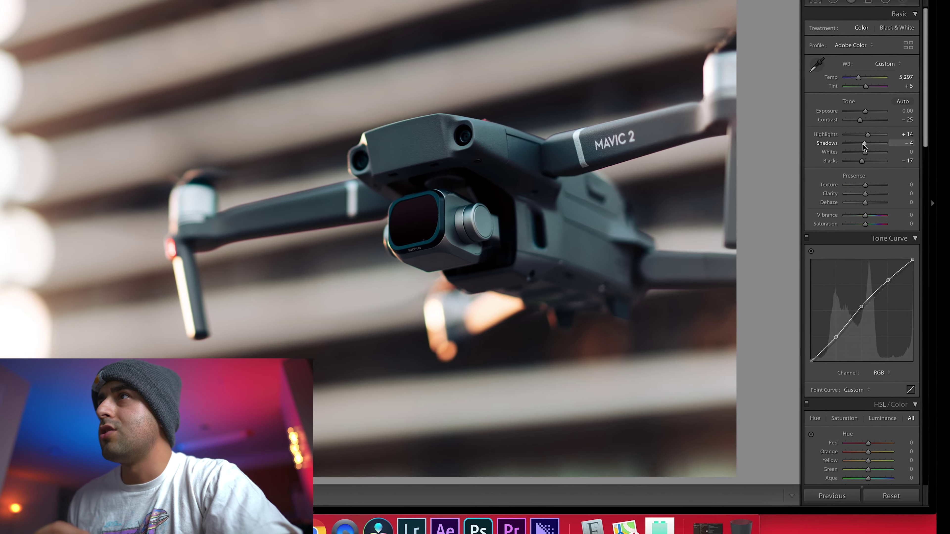
- Raise Whites to +34 and set Texture −11 and Clarity +20
drag(869, 153, 886, 155)
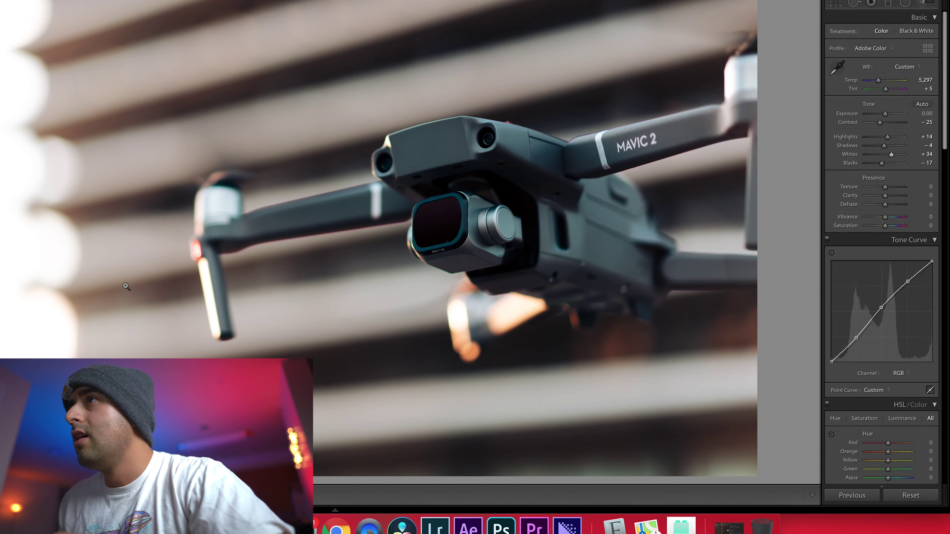
drag(886, 187, 912, 195)
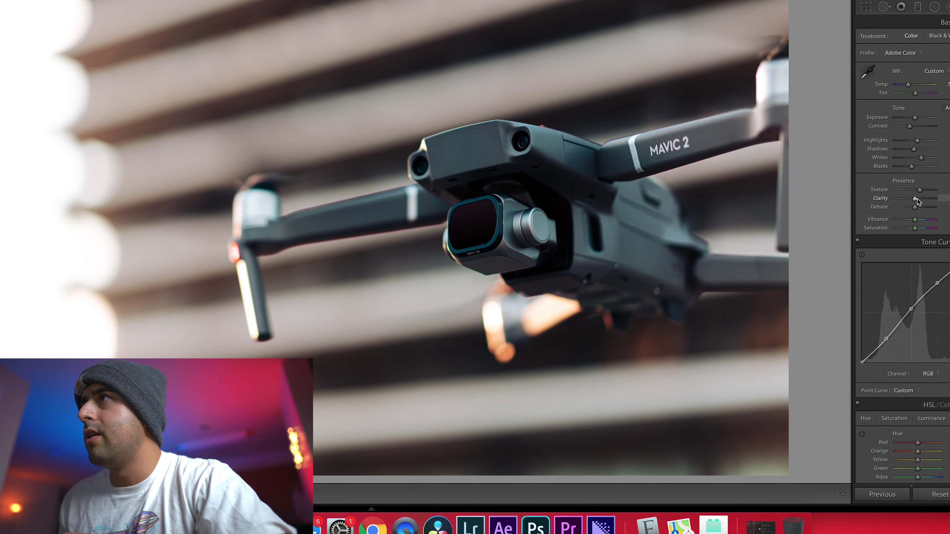
drag(916, 199, 923, 200)
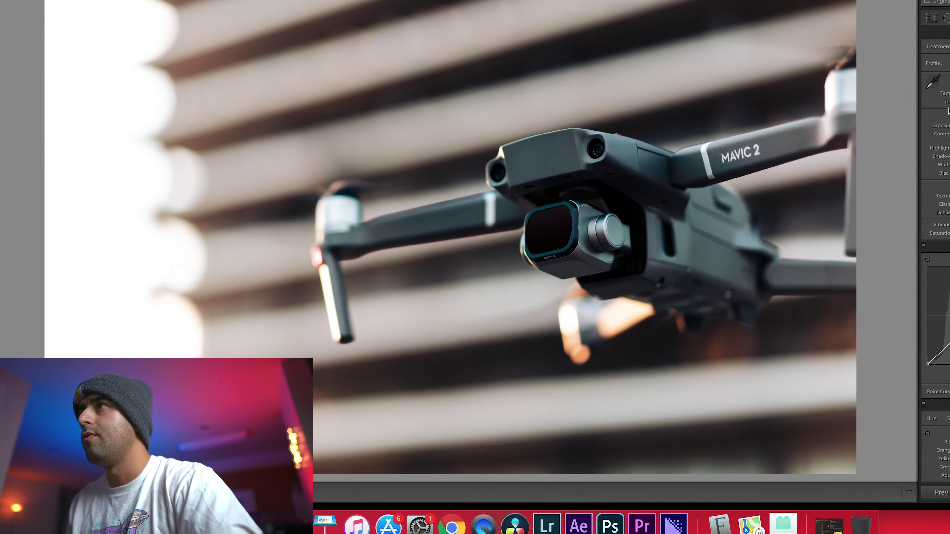
- Check the Before view and side-by-side Before/After, then return to the single edited view
key(backslash)
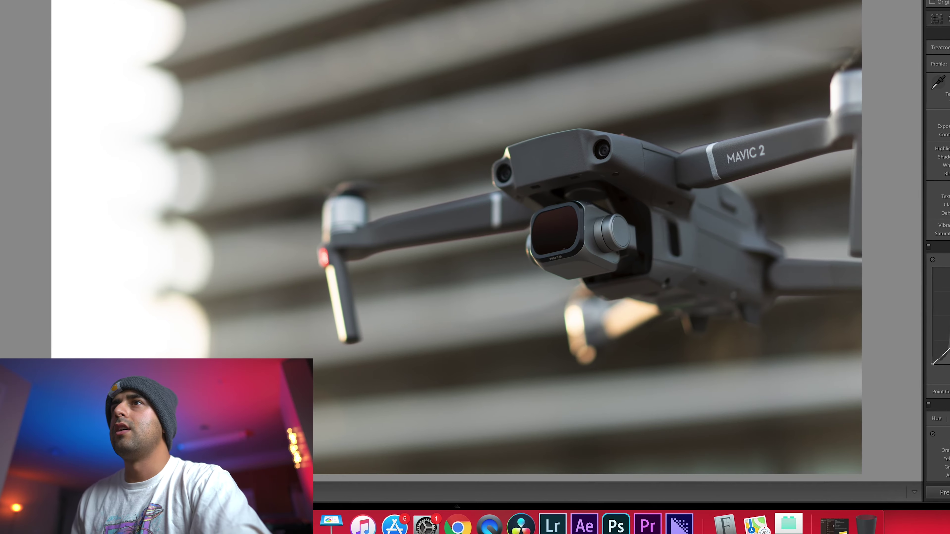
key(y)
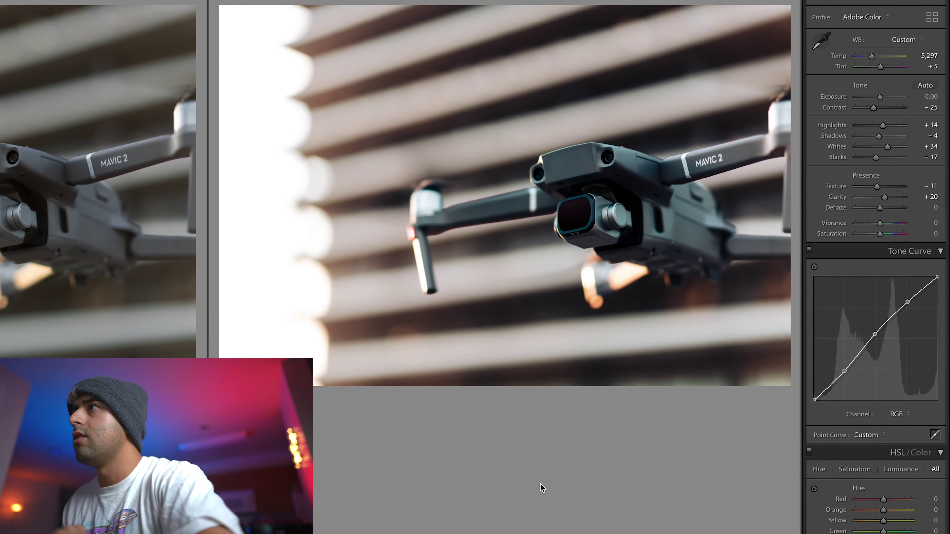
key(y)
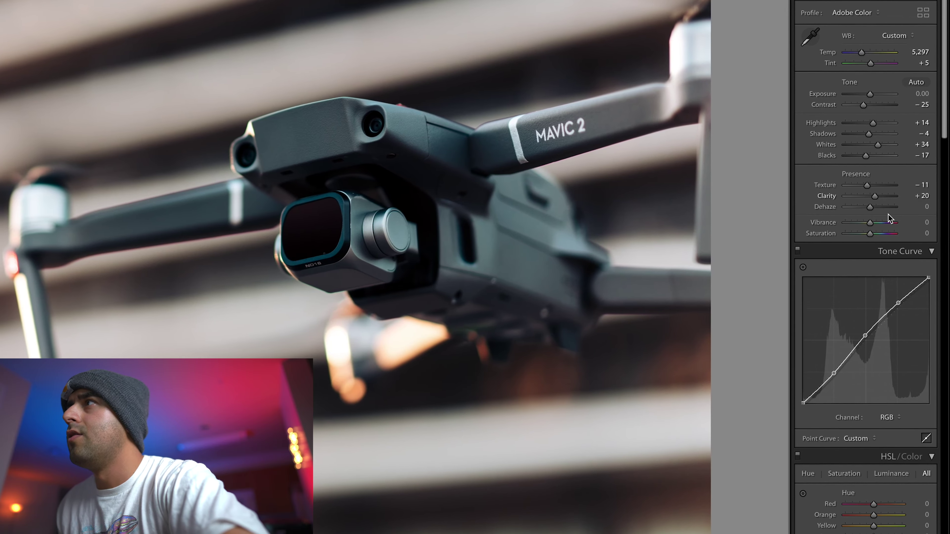
- Set Vibrance to +39 and Saturation to −17
drag(870, 223, 879, 226)
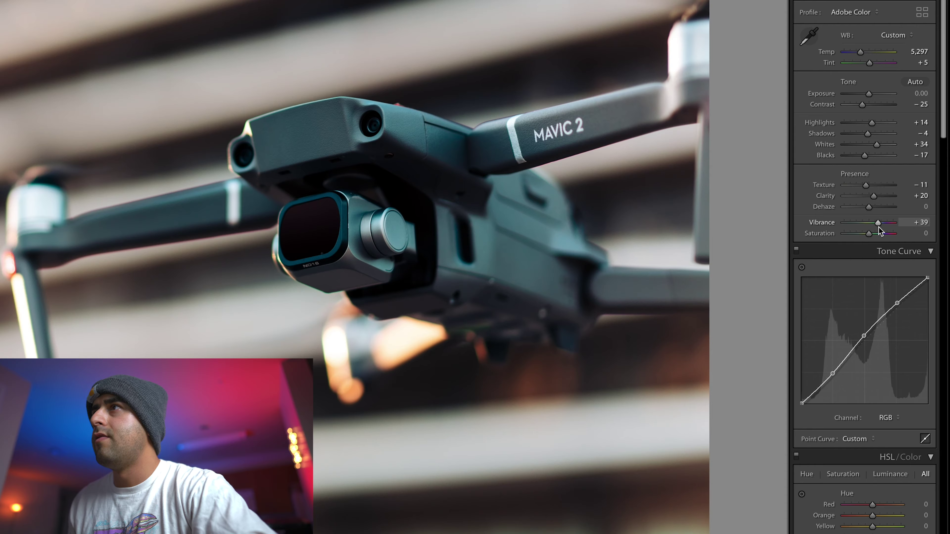
drag(873, 232, 868, 236)
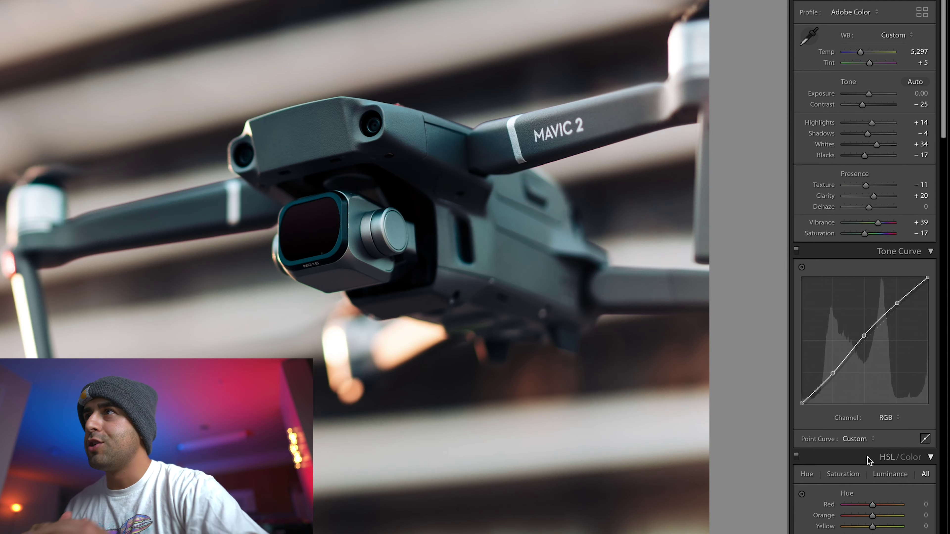
- In HSL/Color, adjust the Red hue and set the Orange hue to −46
scroll(871, 451, down, 5)
scroll(868, 455, down, 13)
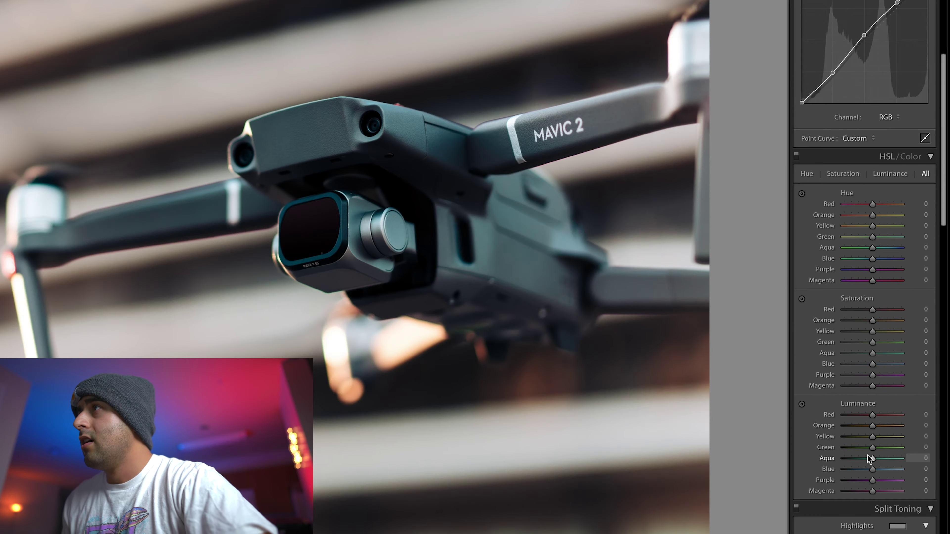
scroll(852, 362, down, 2)
scroll(851, 362, down, 1)
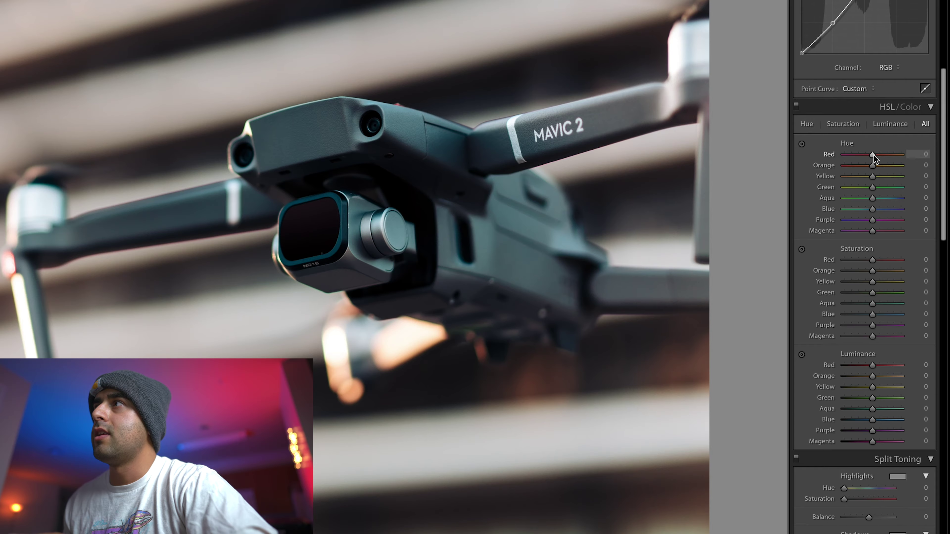
drag(873, 155, 901, 154)
text(43)
key(Return)
drag(874, 167, 891, 197)
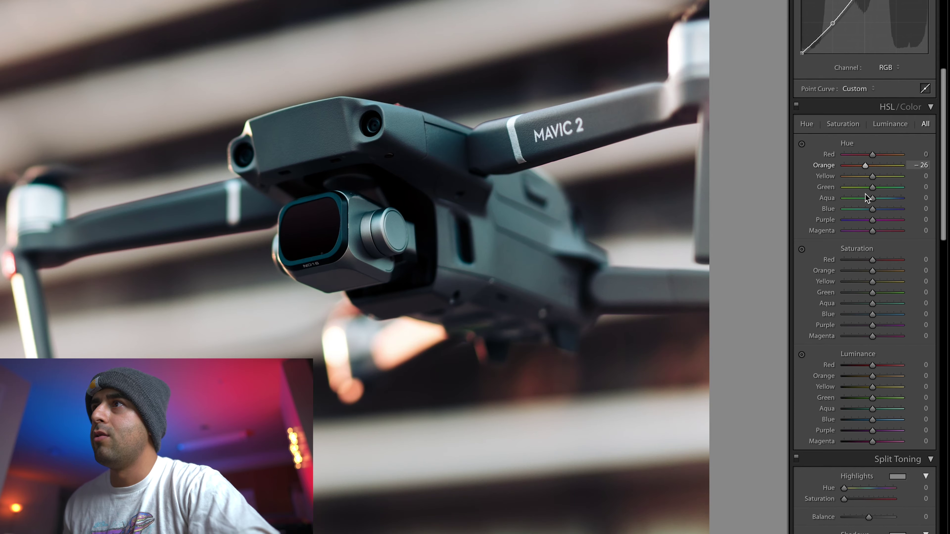
- Settle the Yellow hue at −6
drag(871, 176, 839, 184)
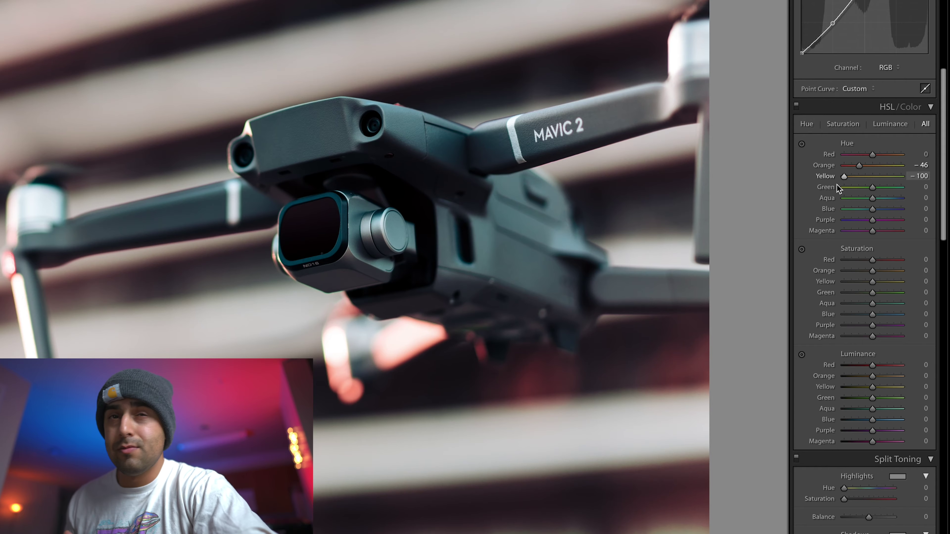
scroll(836, 184, up, 2)
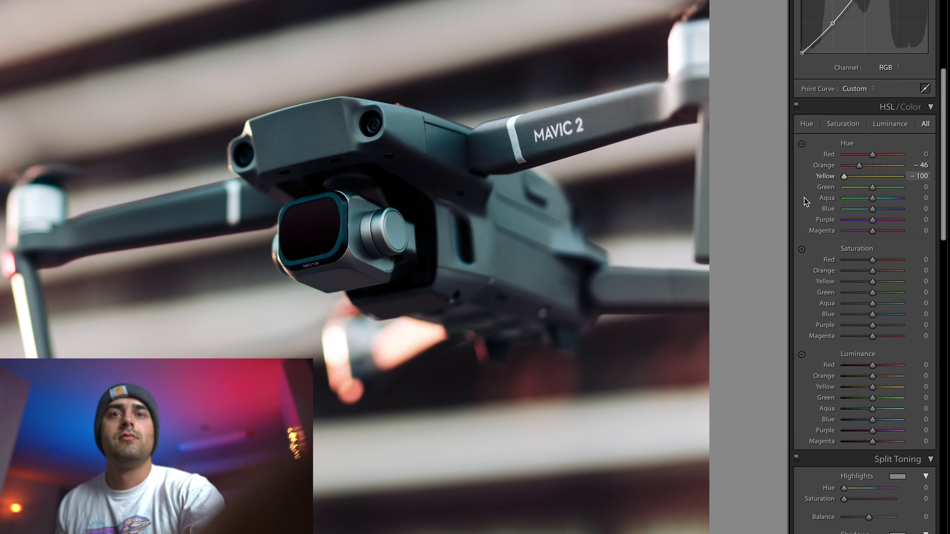
drag(848, 176, 905, 218)
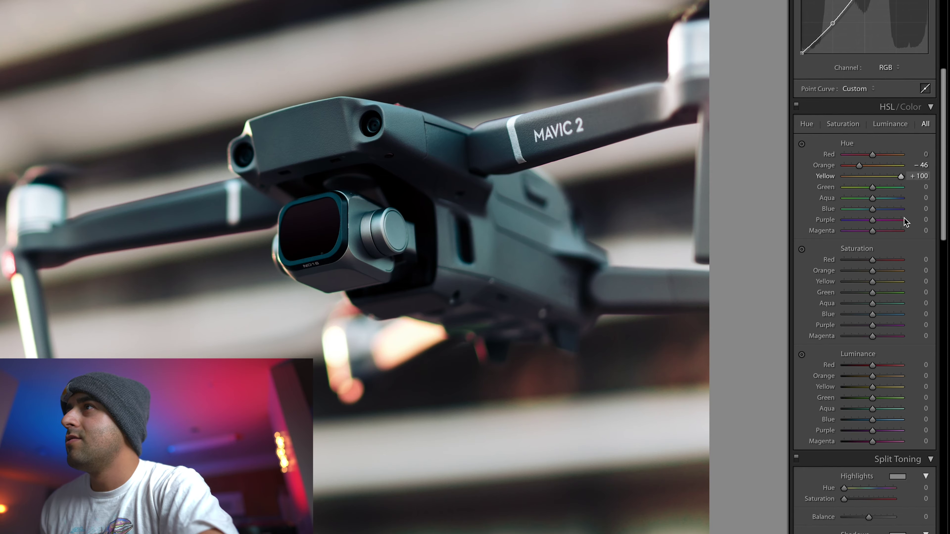
drag(906, 221, 871, 208)
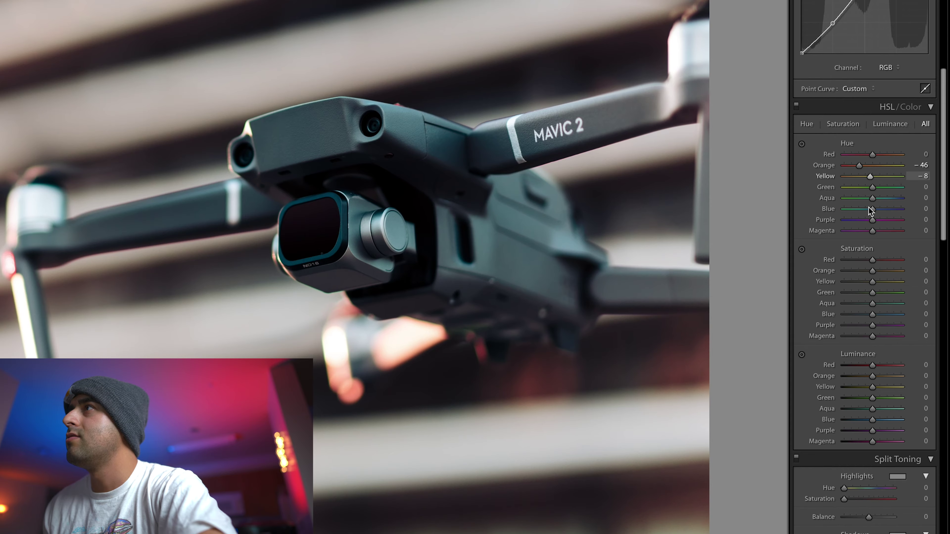
- Set Aqua hue +15 and Blue +13, keeping Green and Purple hues at 0
scroll(865, 179, up, 2)
drag(872, 187, 844, 211)
double_click(844, 187)
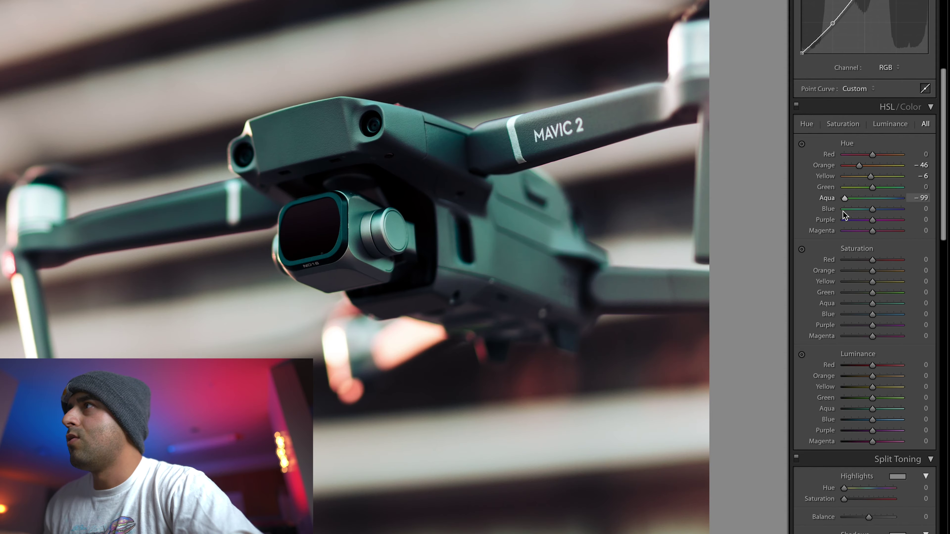
drag(843, 211, 878, 213)
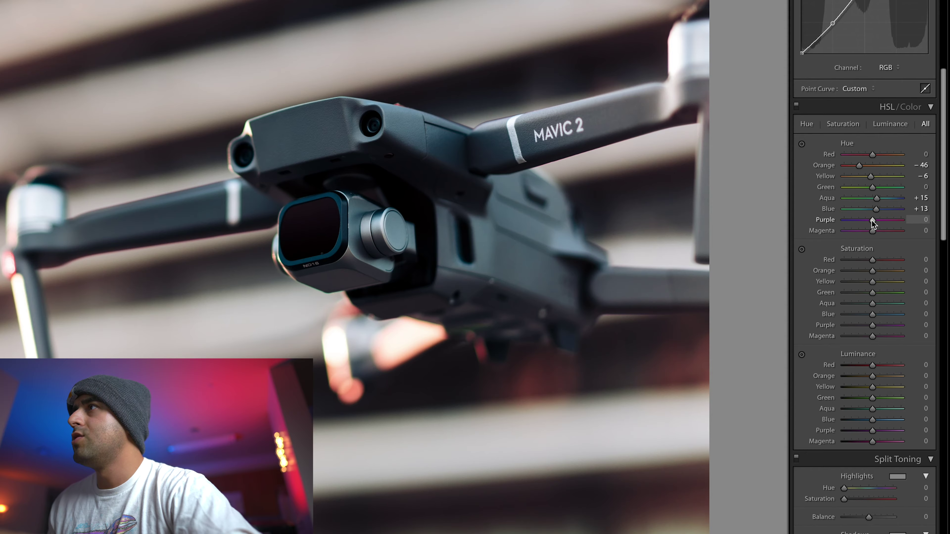
mouse_move(883, 223)
mouse_down()
mouse_move(857, 224)
mouse_move(888, 224)
mouse_up()
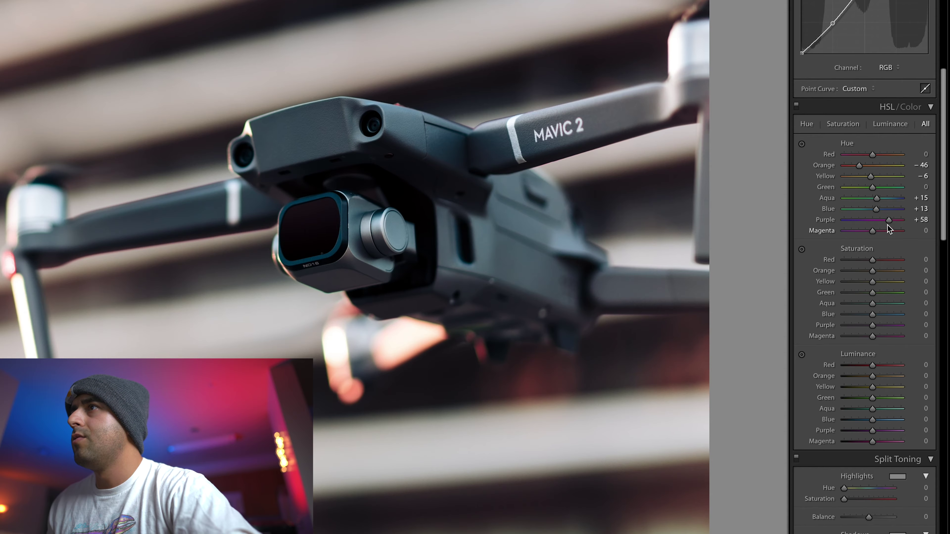
scroll(878, 247, down, 2)
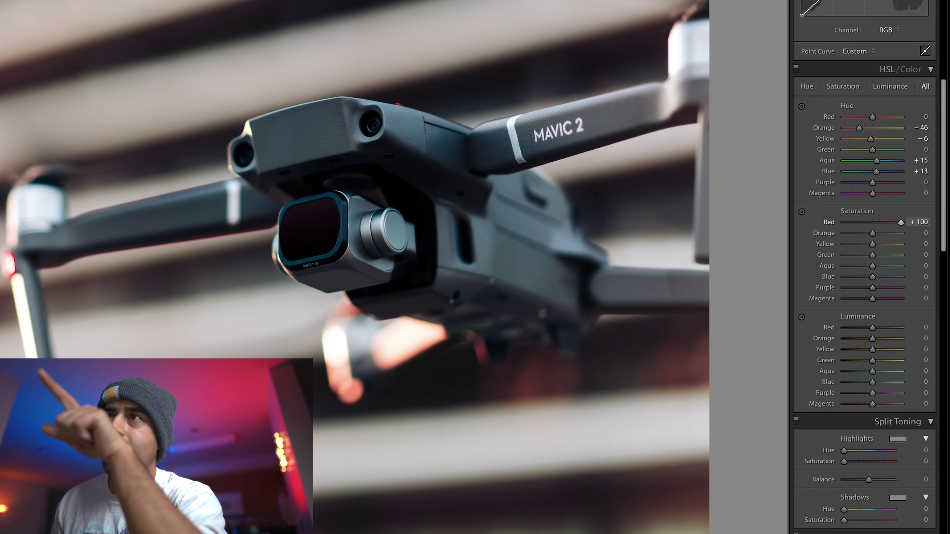
- Set Red saturation to +55 and Orange saturation to +4
drag(873, 223, 870, 223)
key(shift+Up)
key(shift+Up)
key(shift+Up)
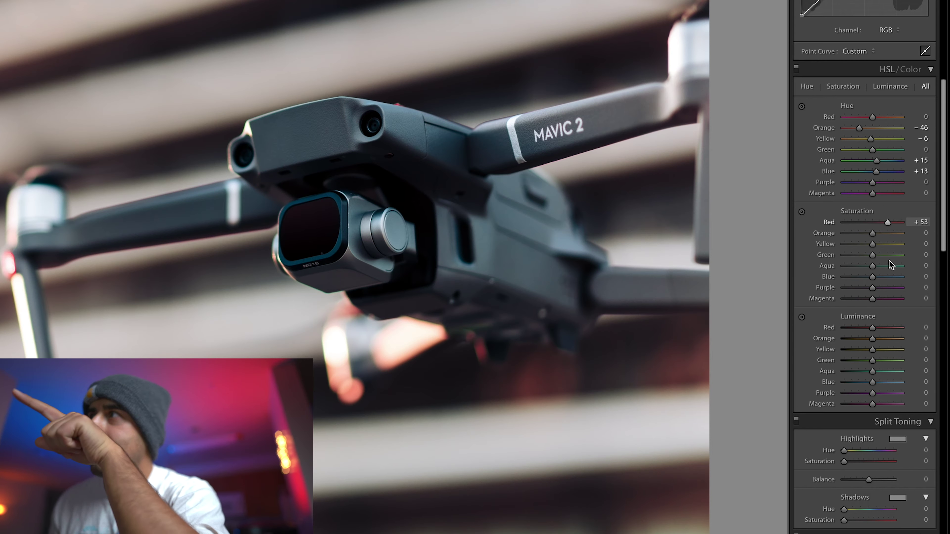
key(shift+Up)
key(shift+Up)
key(shift+Up)
key(shift+Down)
key(shift+Down)
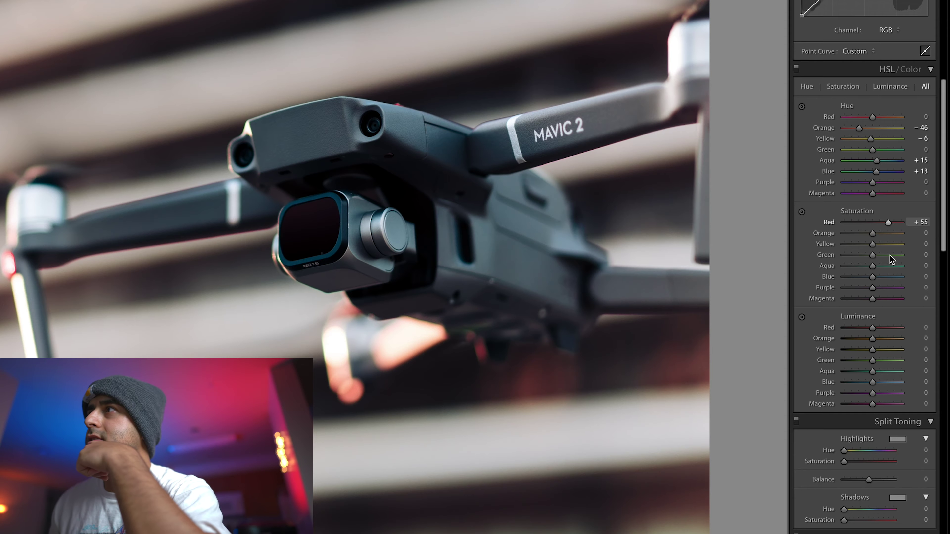
key(shift+Up)
key(shift+Up)
key(shift+Up)
key(shift+Up)
key(shift+Up)
key(shift+Up)
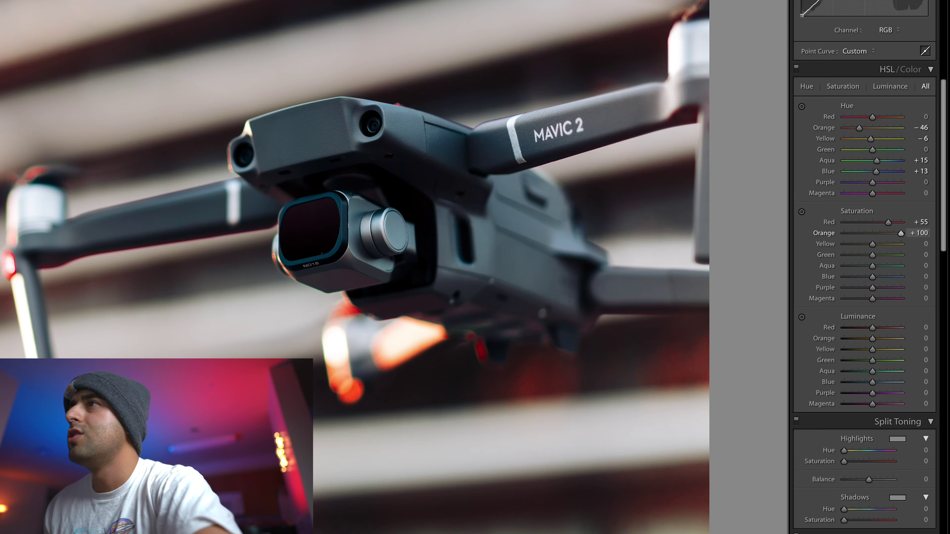
drag(902, 235, 876, 248)
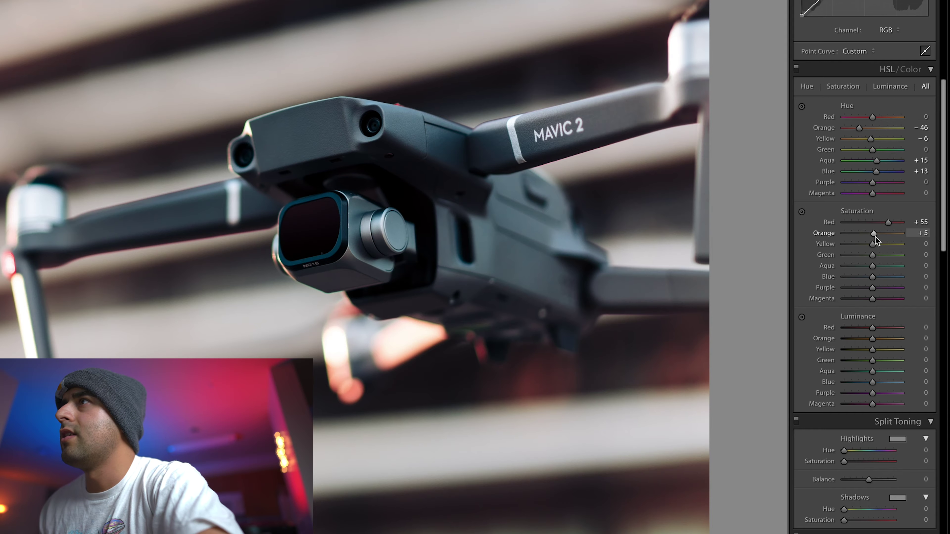
- Set Yellow saturation to −15, Green +23, Aqua +8 and Blue +21
drag(875, 243, 858, 254)
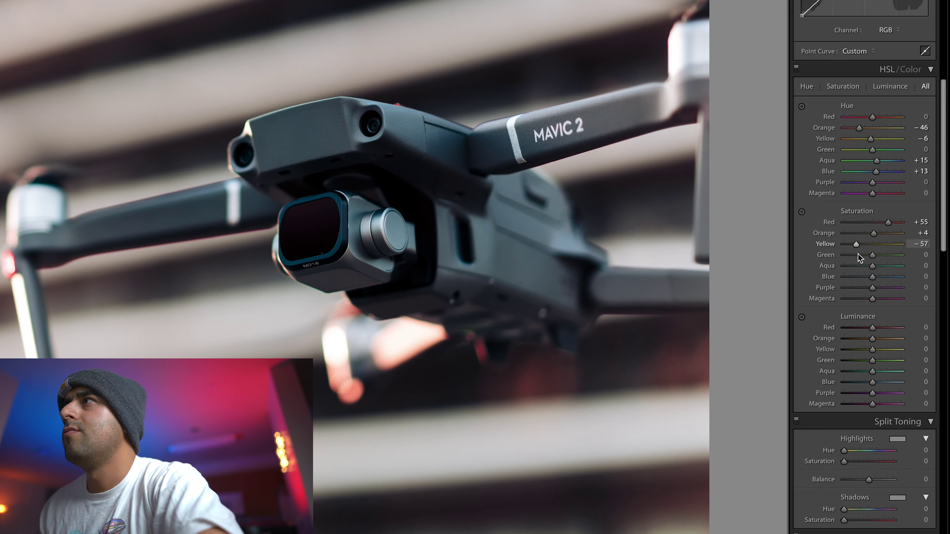
click(884, 250)
mouse_move(883, 250)
mouse_down()
mouse_move(870, 251)
mouse_move(902, 255)
mouse_up()
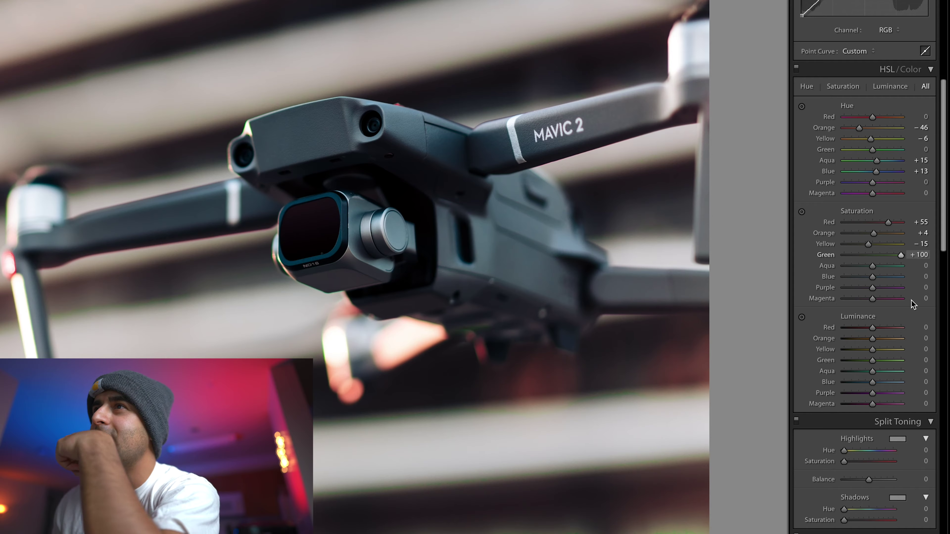
drag(912, 300, 879, 303)
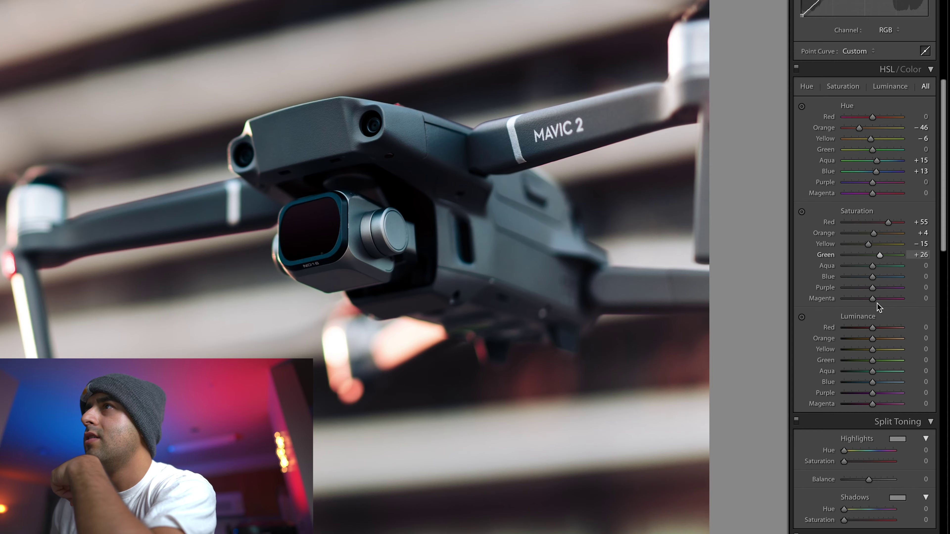
drag(877, 305, 877, 302)
drag(877, 267, 882, 287)
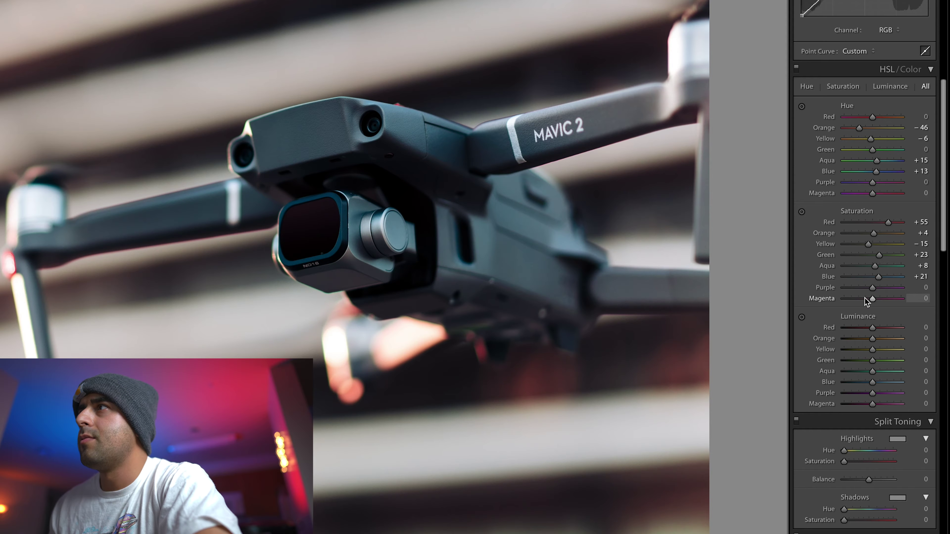
- Set HSL luminance to Red −21, Orange −22, Yellow −15, Aqua +22, Blue +23, with Green reset to 0
scroll(865, 298, down, 2)
scroll(864, 297, down, 1)
mouse_move(874, 271)
mouse_down()
mouse_move(857, 271)
mouse_move(859, 285)
mouse_move(811, 289)
mouse_move(869, 281)
mouse_up()
mouse_move(874, 284)
mouse_down()
mouse_move(849, 287)
mouse_move(889, 286)
mouse_move(867, 293)
mouse_up()
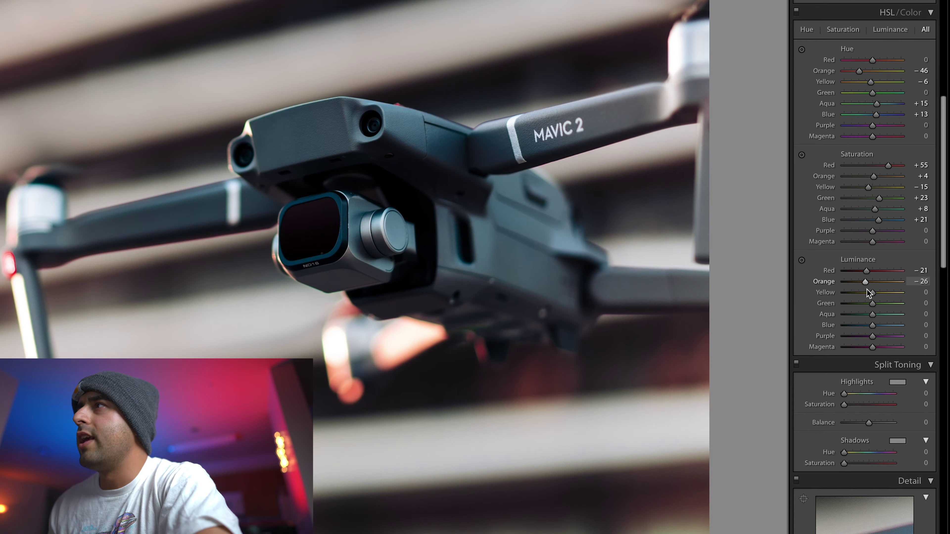
drag(867, 289, 869, 289)
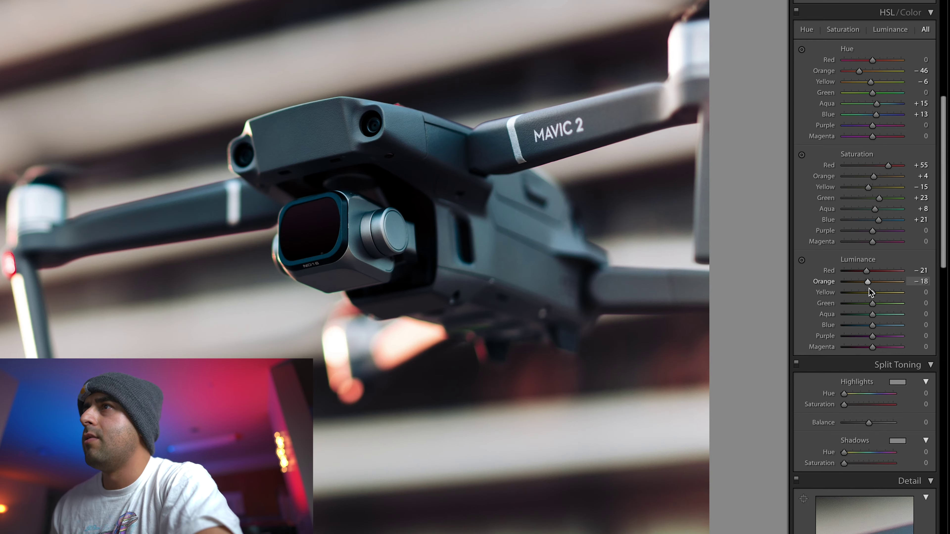
mouse_move(869, 289)
mouse_down()
mouse_move(931, 291)
mouse_move(870, 292)
mouse_up()
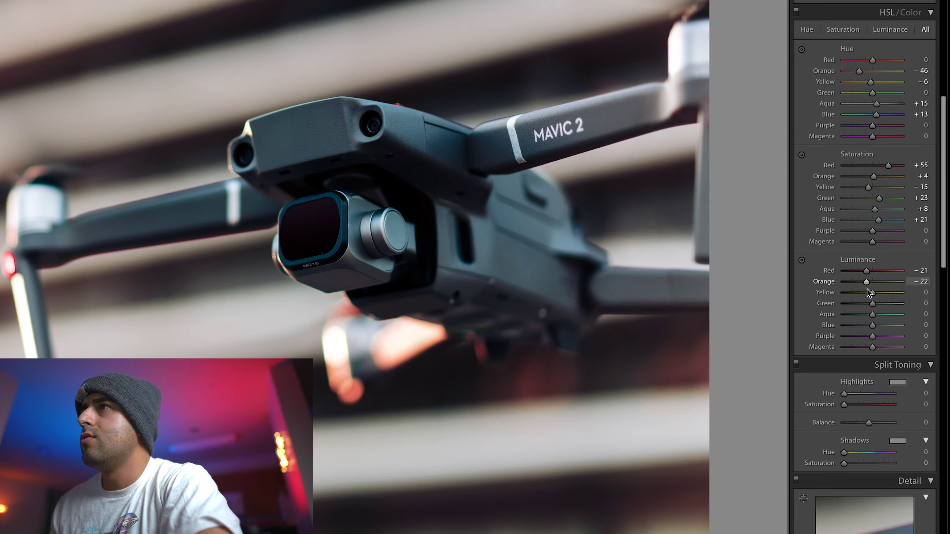
drag(856, 298, 892, 316)
drag(810, 314, 939, 309)
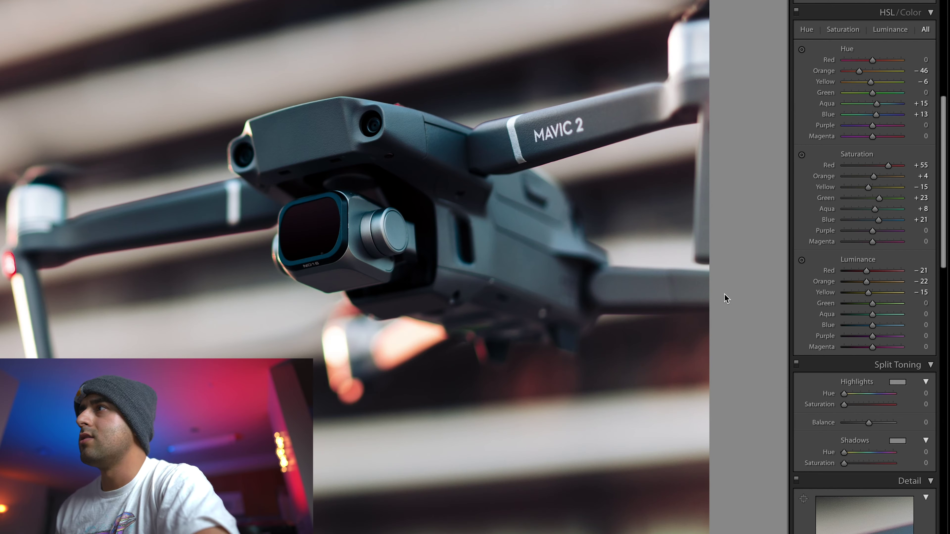
double_click(874, 304)
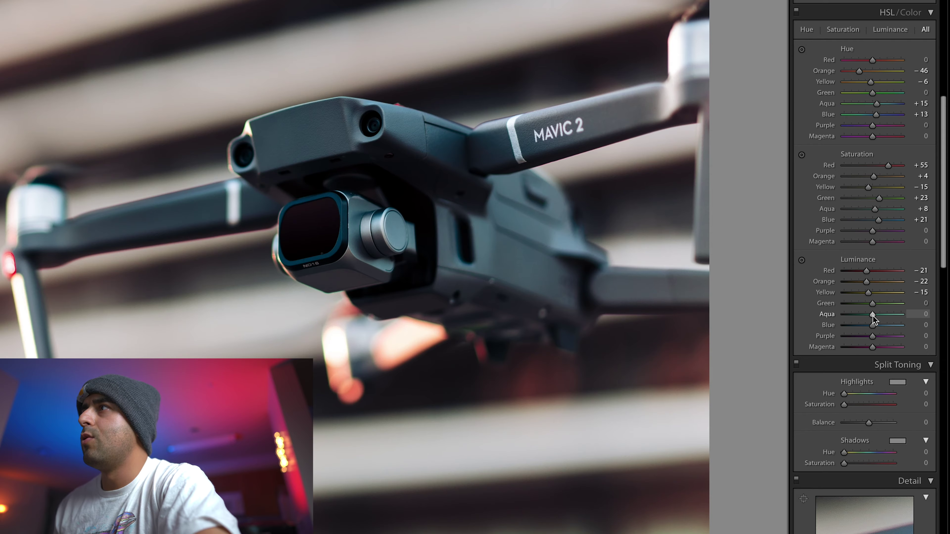
drag(897, 318, 878, 330)
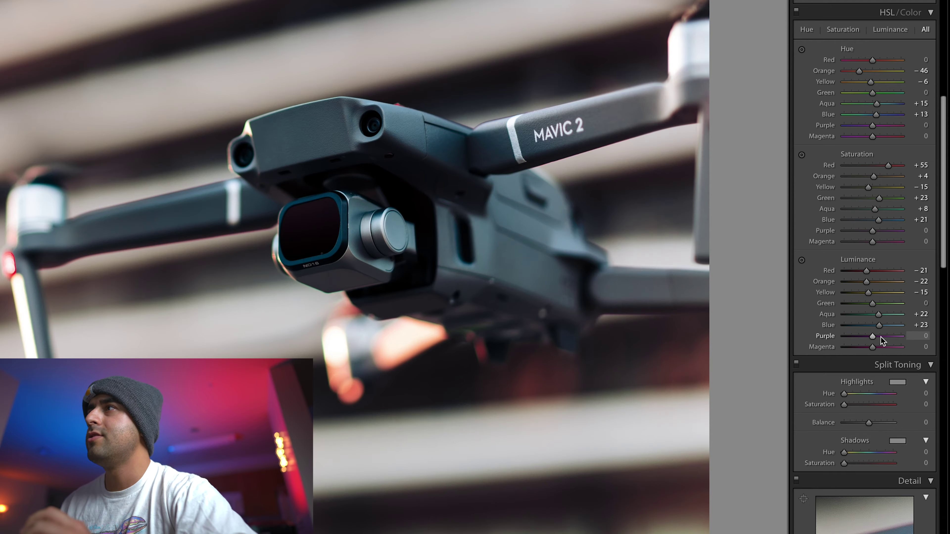
- Tint the split-tone highlights with Hue 45 at Saturation 10
scroll(880, 336, down, 2)
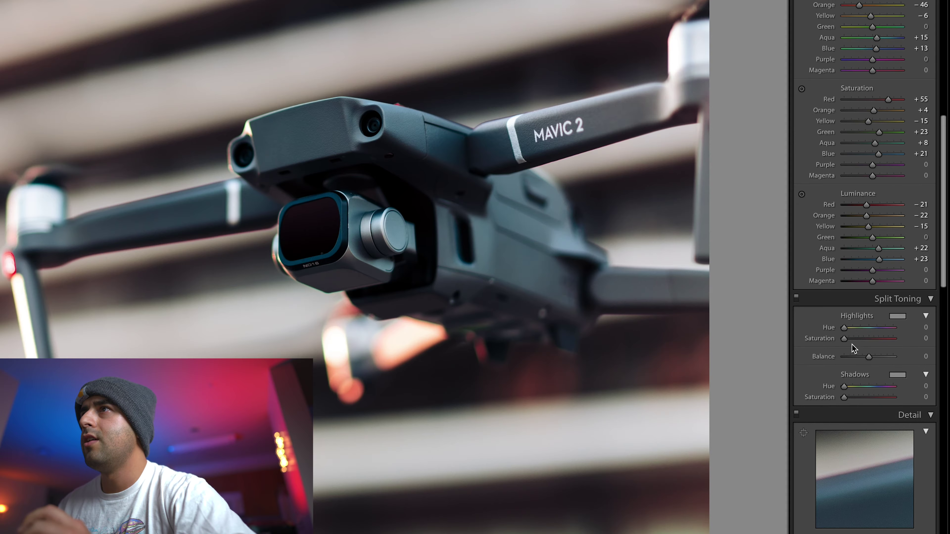
mouse_move(844, 339)
mouse_down()
mouse_move(855, 341)
mouse_move(852, 329)
mouse_up()
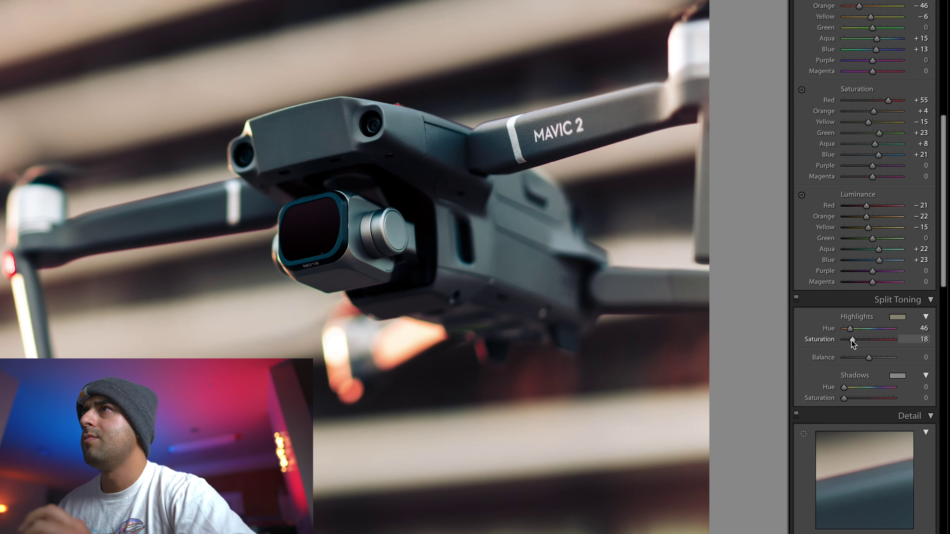
drag(845, 343, 905, 331)
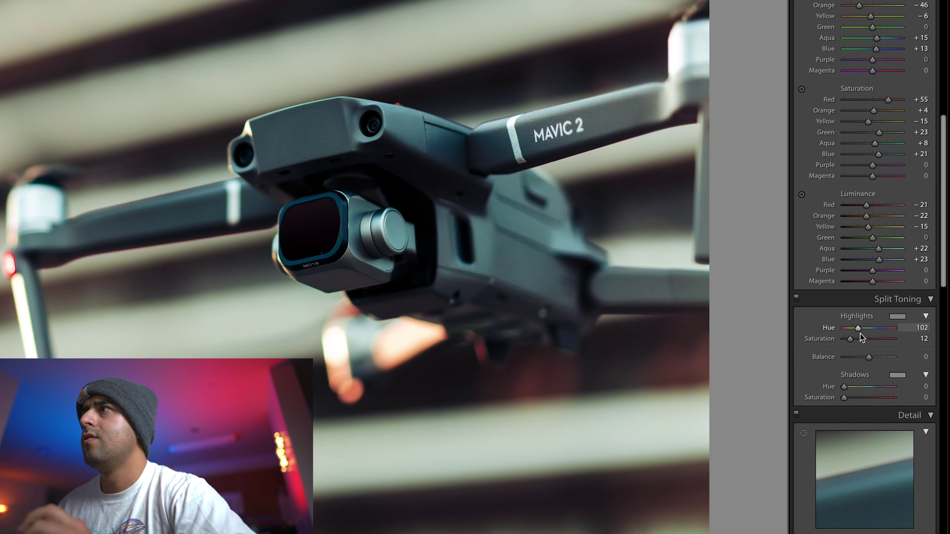
mouse_move(851, 339)
mouse_down()
mouse_move(831, 343)
mouse_move(852, 348)
mouse_up()
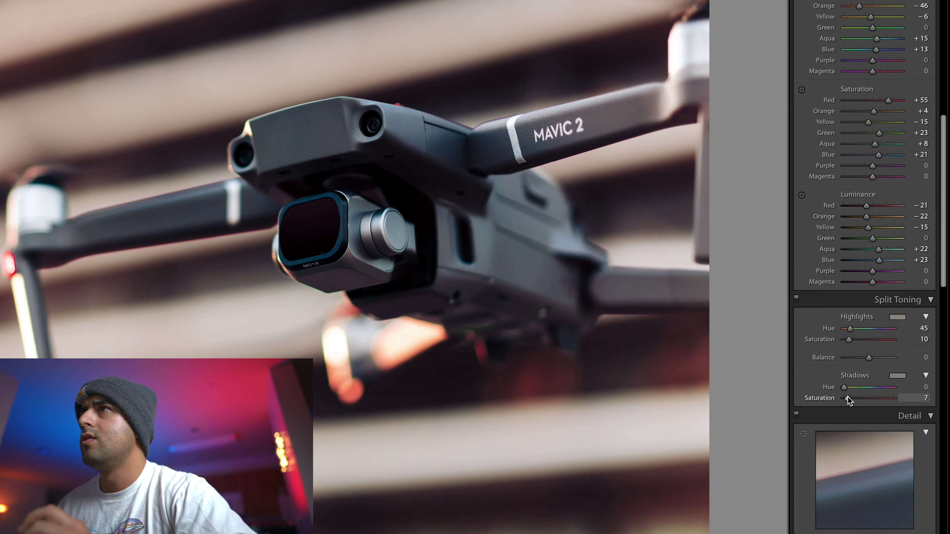
- Leave the split-tone shadows at Hue 0 with Saturation 2
drag(848, 400, 890, 391)
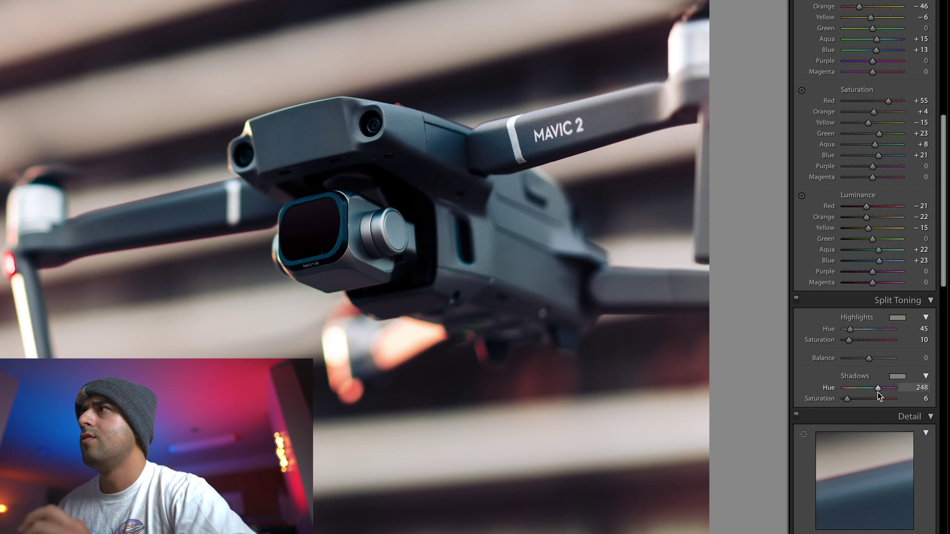
drag(877, 391, 904, 392)
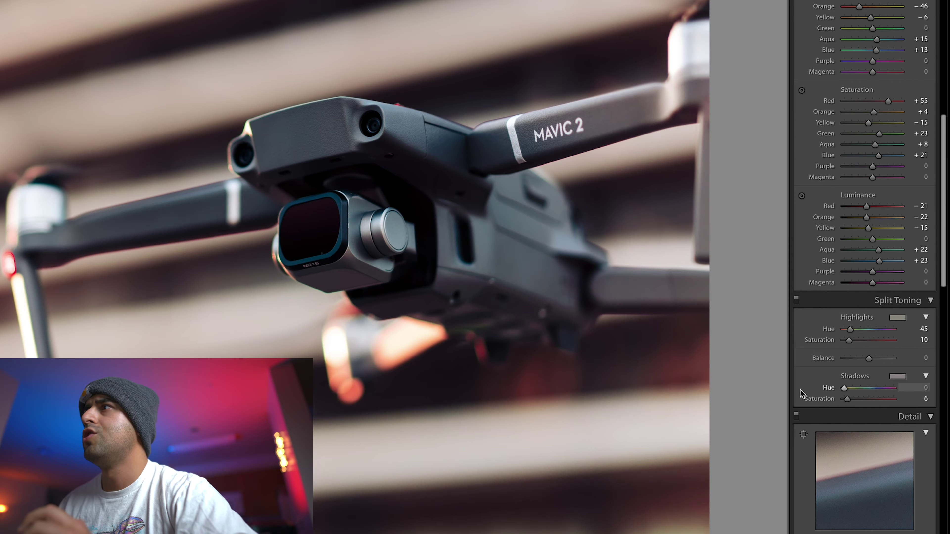
drag(848, 400, 825, 402)
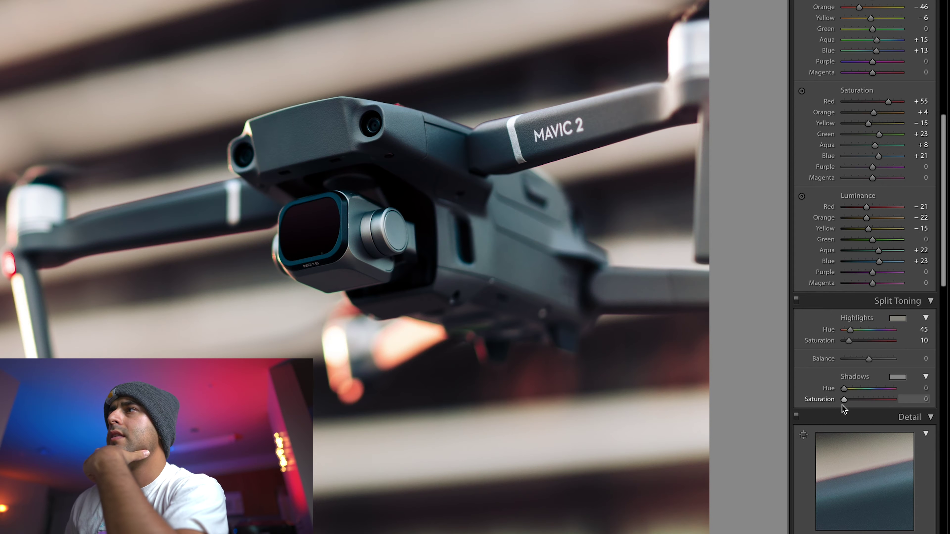
scroll(846, 405, up, 1)
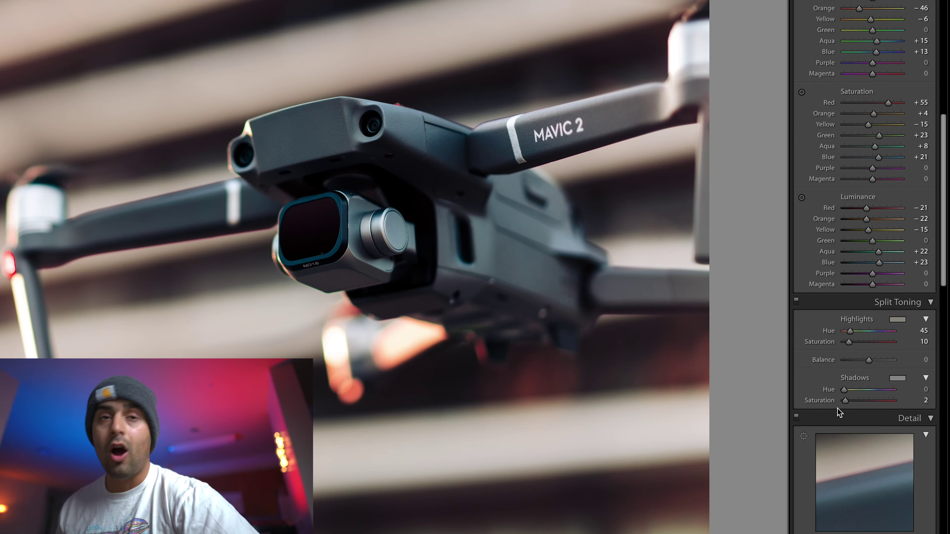
scroll(835, 384, down, 5)
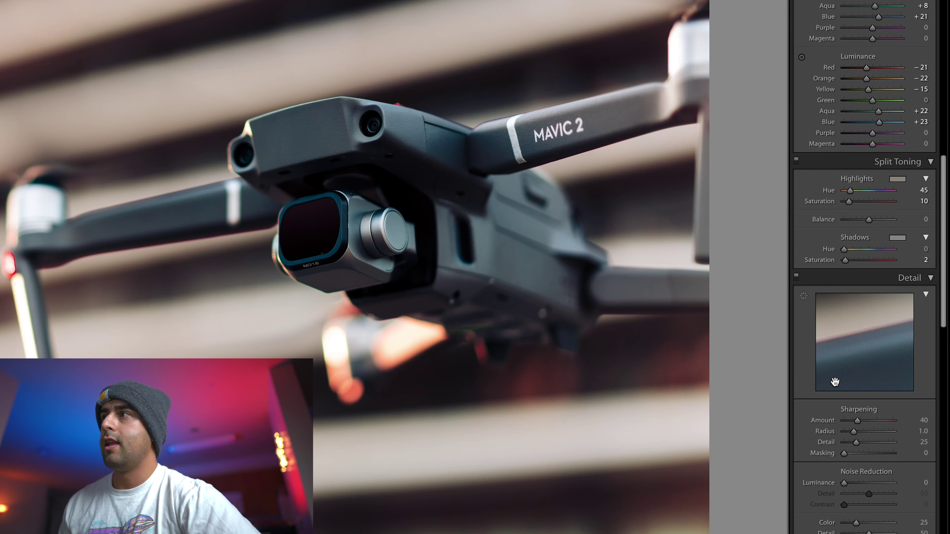
- Set sharpening Masking to 67 and Amount to 91 to sharpen only the drone's edges
alt+click(845, 454)
drag(845, 454, 876, 459)
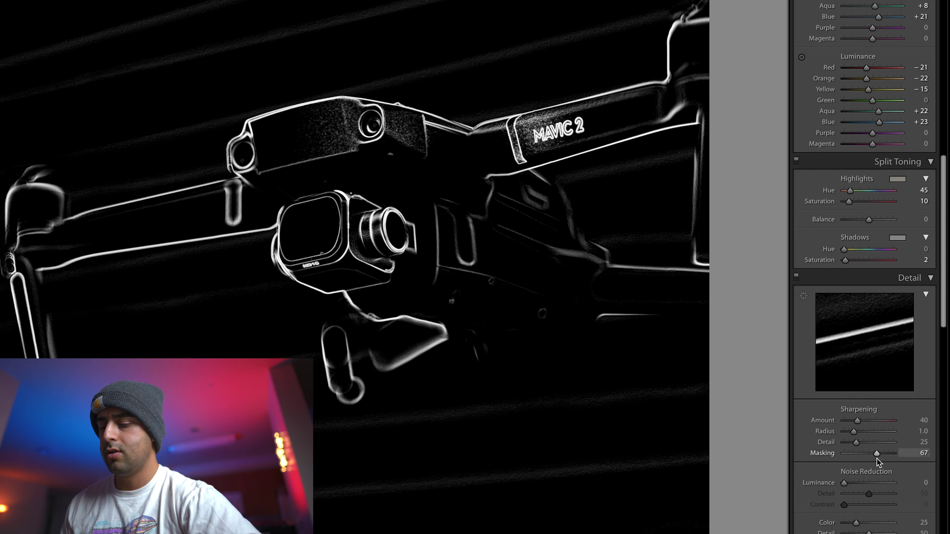
drag(877, 459, 877, 459)
scroll(872, 445, down, 1)
drag(861, 418, 875, 419)
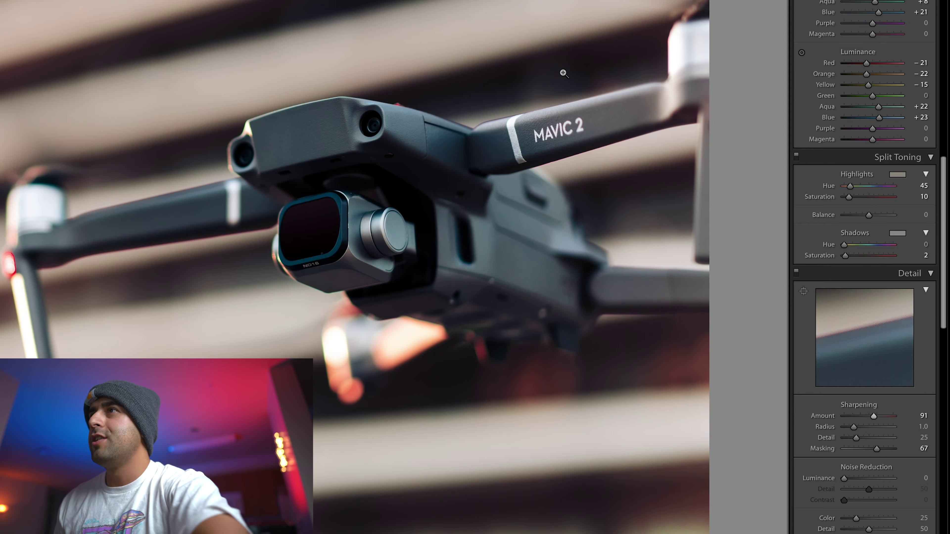
- Set luminance noise reduction to 24
drag(844, 478, 858, 477)
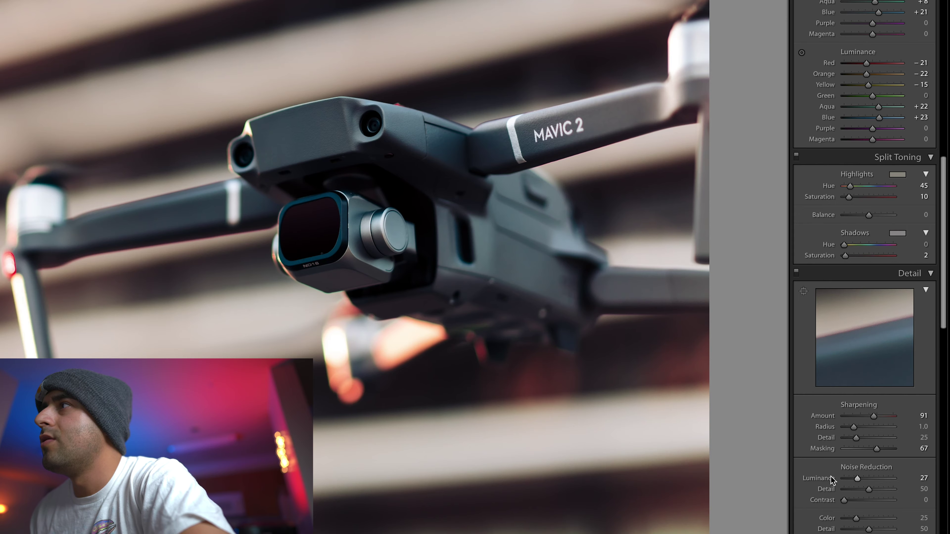
scroll(831, 480, down, 3)
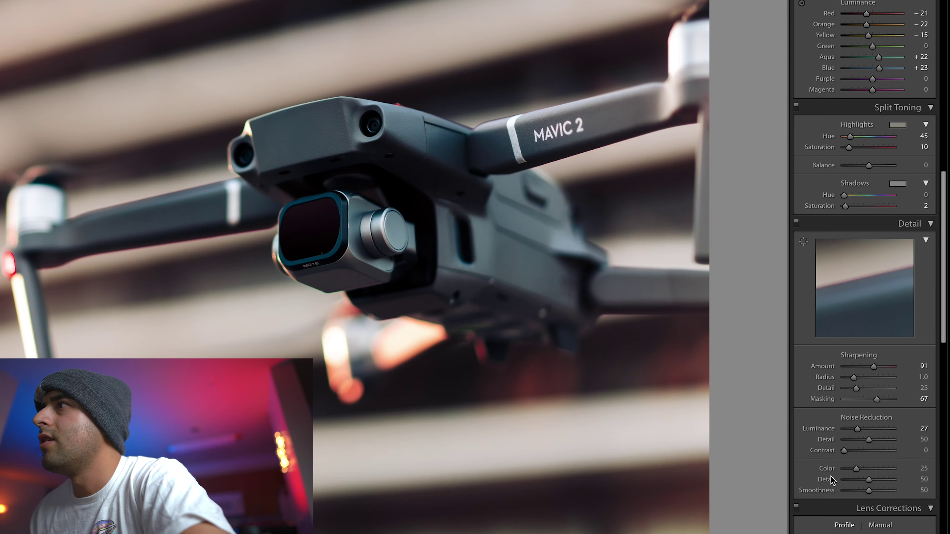
drag(855, 429, 852, 430)
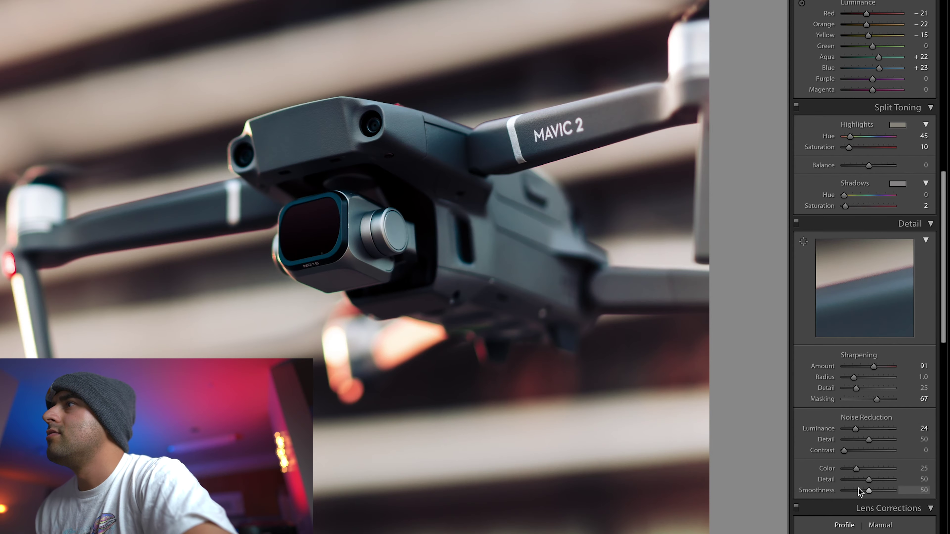
scroll(858, 490, down, 15)
scroll(858, 492, down, 17)
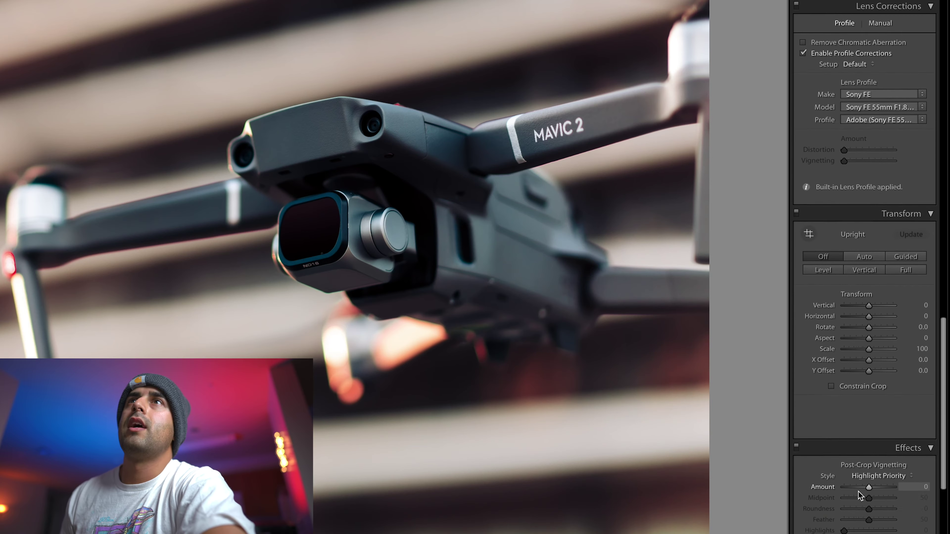
scroll(859, 494, down, 5)
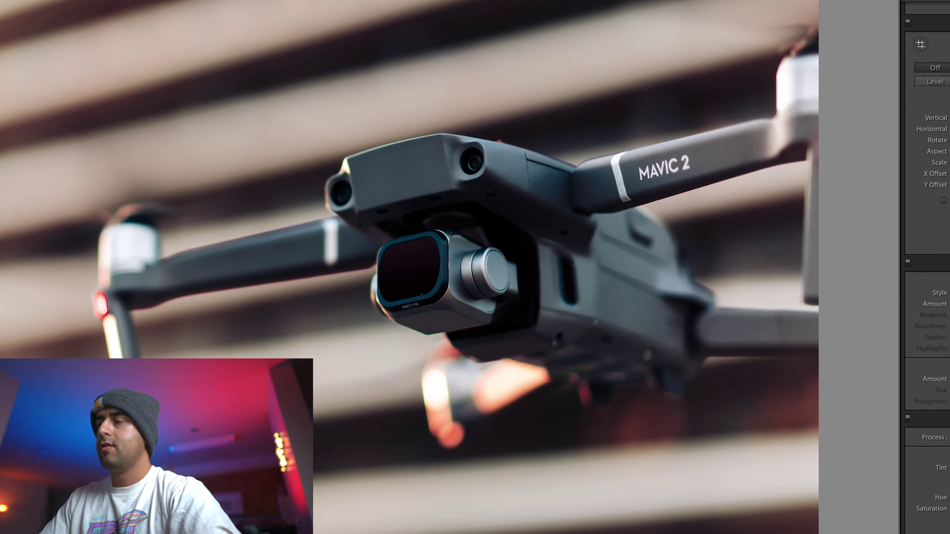
- Export the photo to the Desktop as a quality-100 JPEG named 'mavic yo'
key(super+shift+e)
triple_click(490, 83)
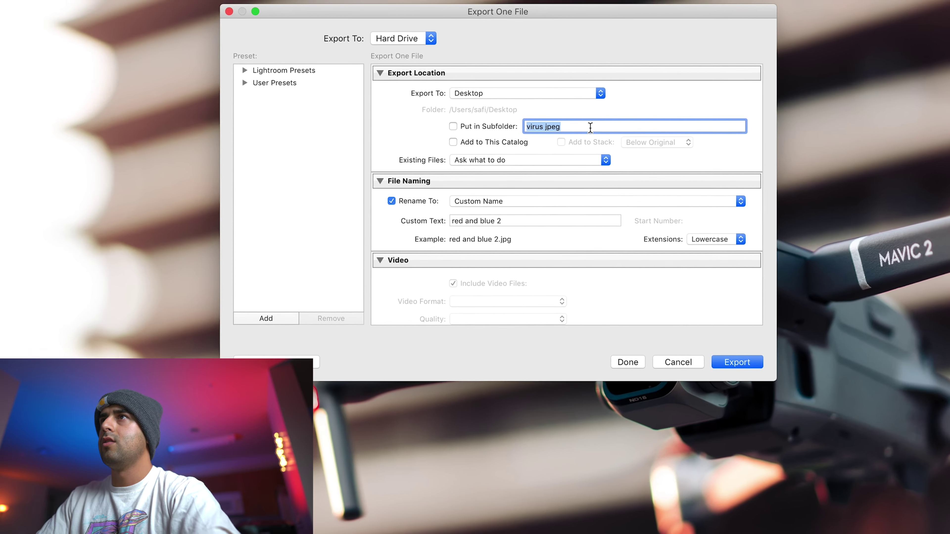
text(mavic)
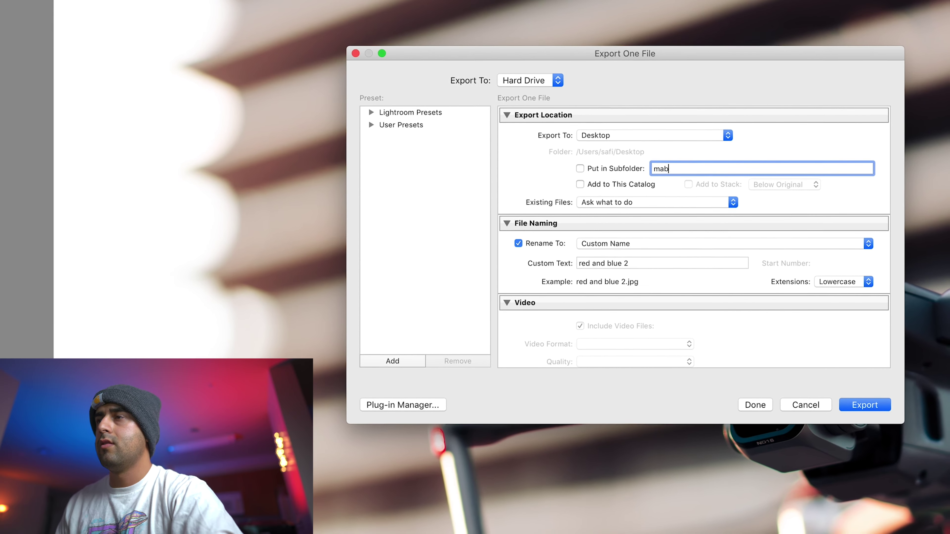
text( yo)
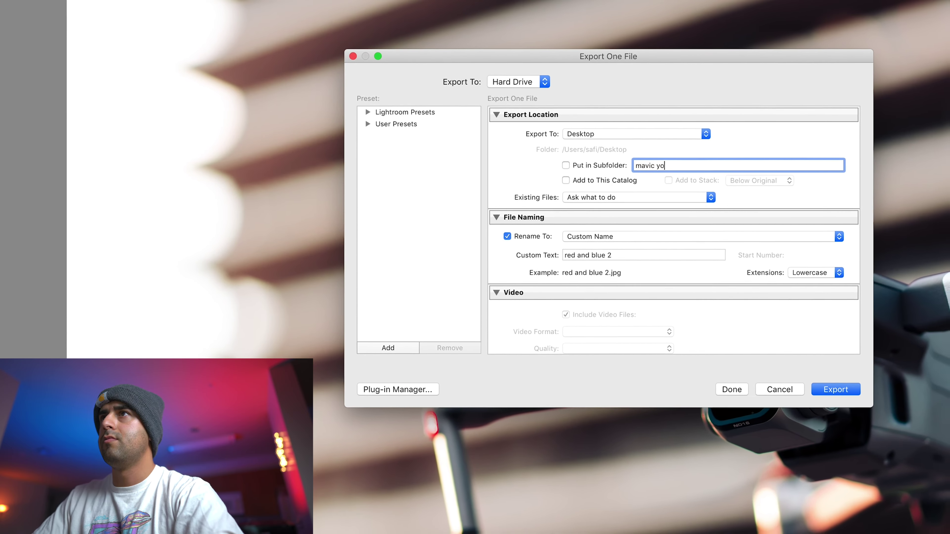
triple_click(609, 251)
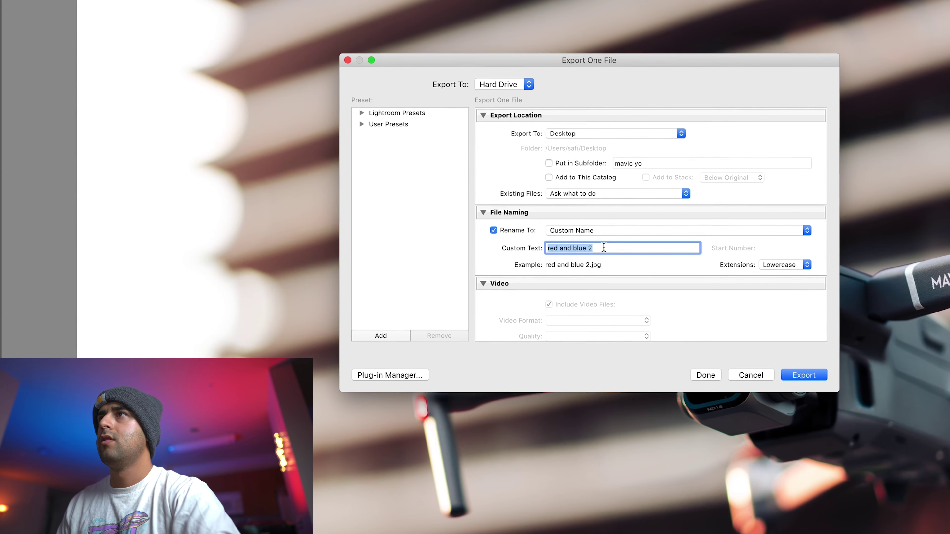
key(BackSpace)
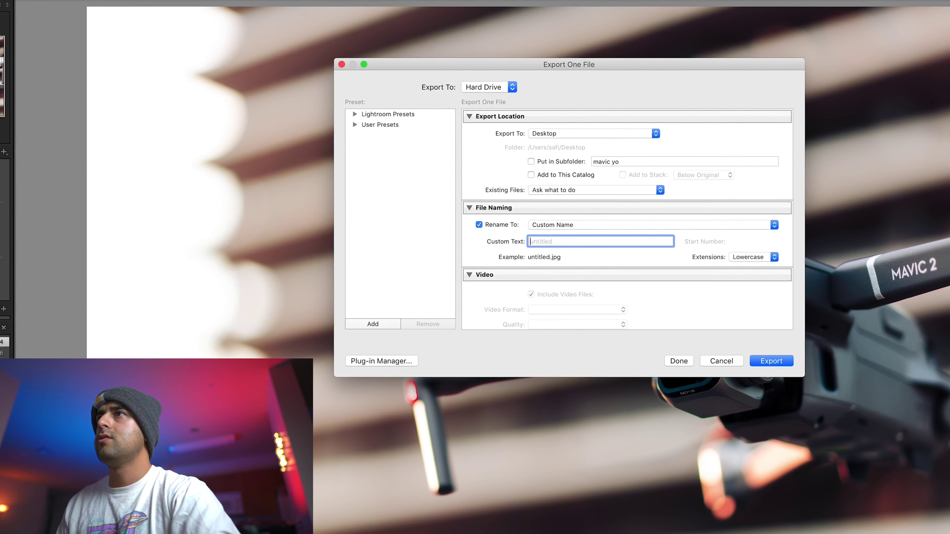
text(mavic yo)
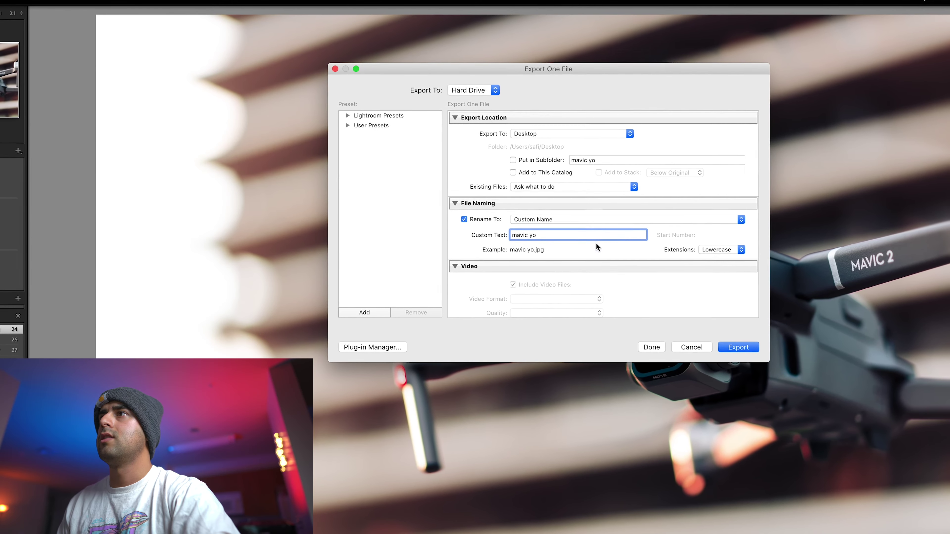
scroll(596, 243, down, 3)
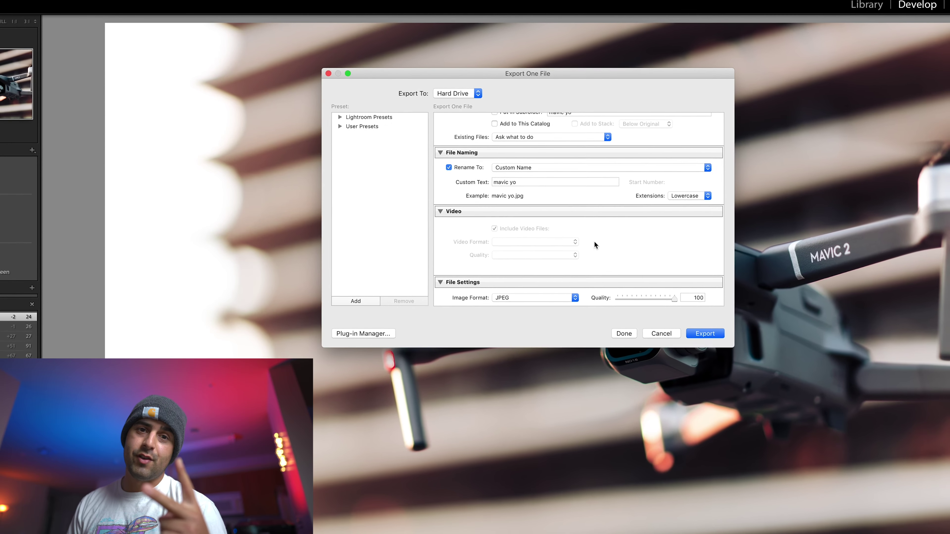
scroll(594, 239, down, 6)
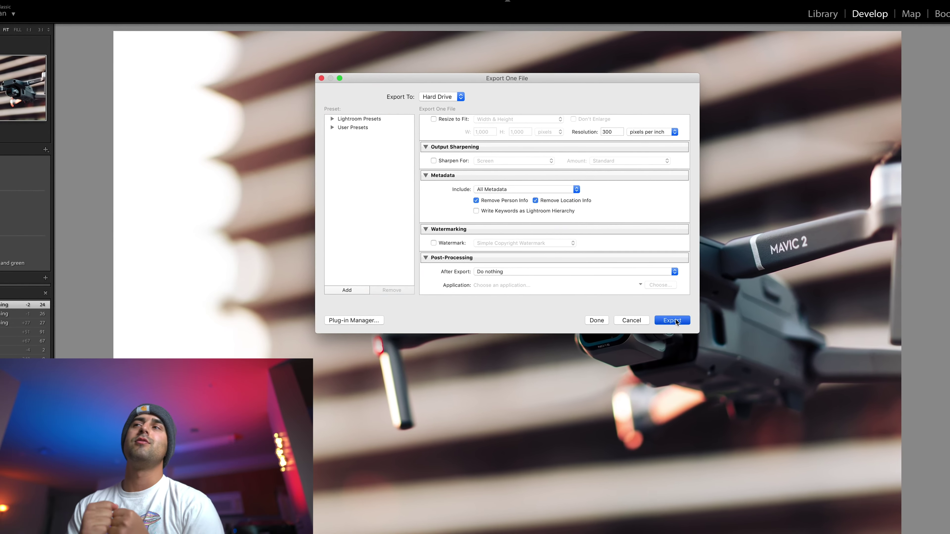
click(689, 327)
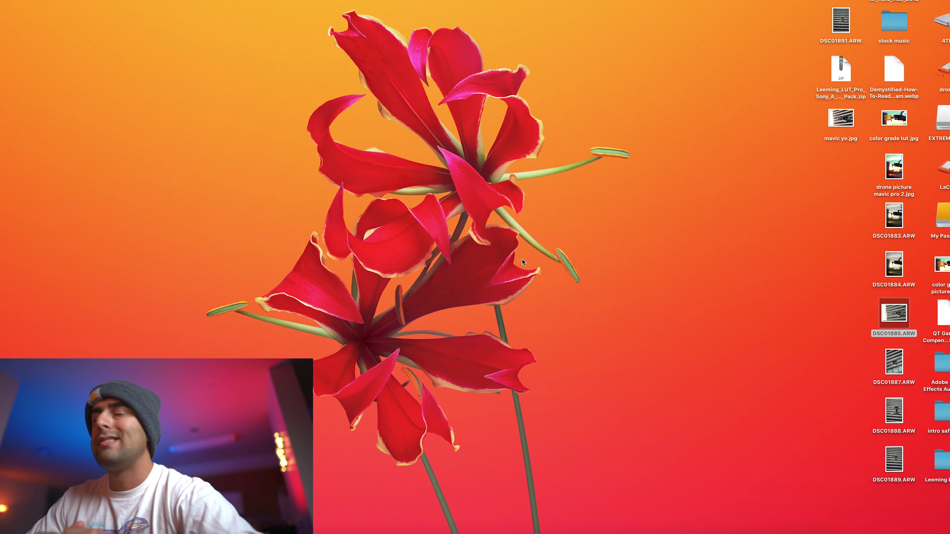
- Launch Photoshop, preview mavic yo.jpg on the Desktop, and drag it into Photoshop
click(519, 533)
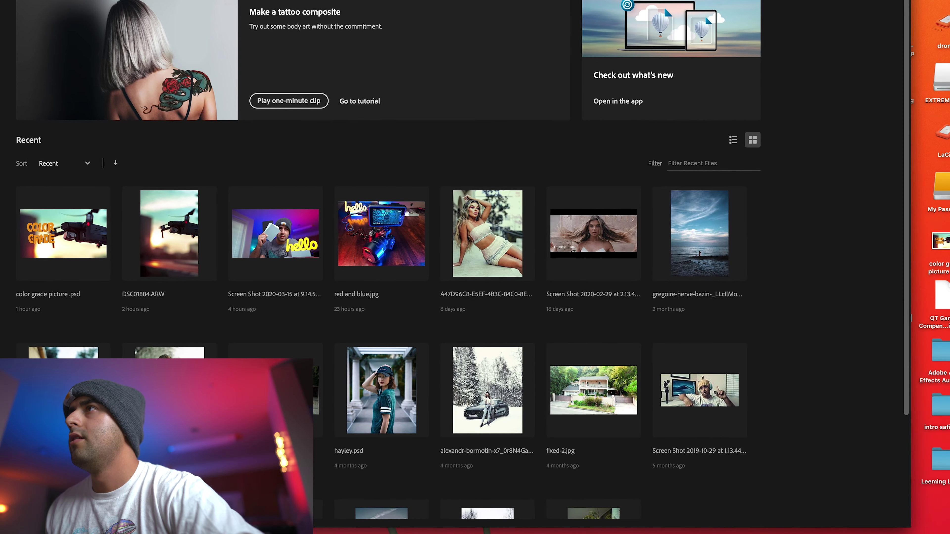
key(F11)
click(826, 75)
key(space)
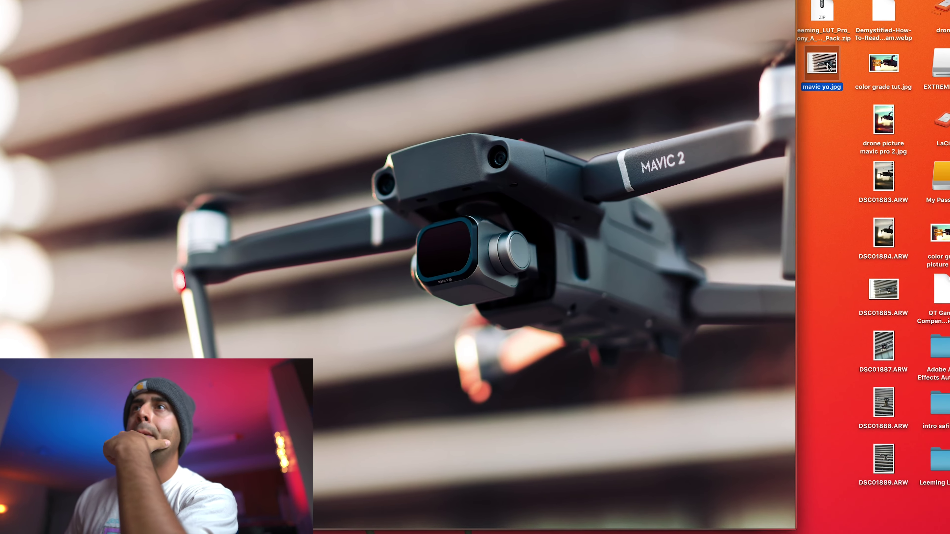
key(space)
drag(824, 63, 56, 140)
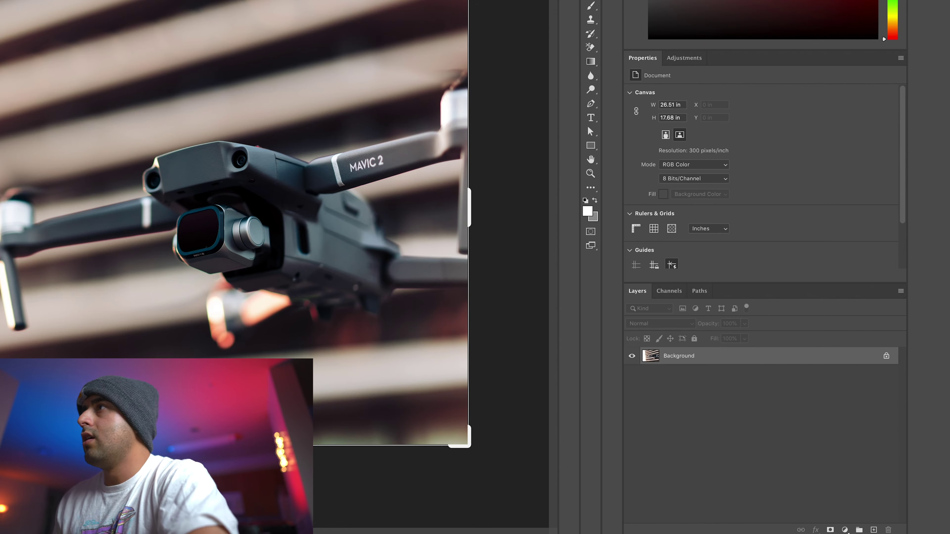
- Unlock the Background layer and duplicate it as a layer named fs
click(886, 357)
right_click(772, 370)
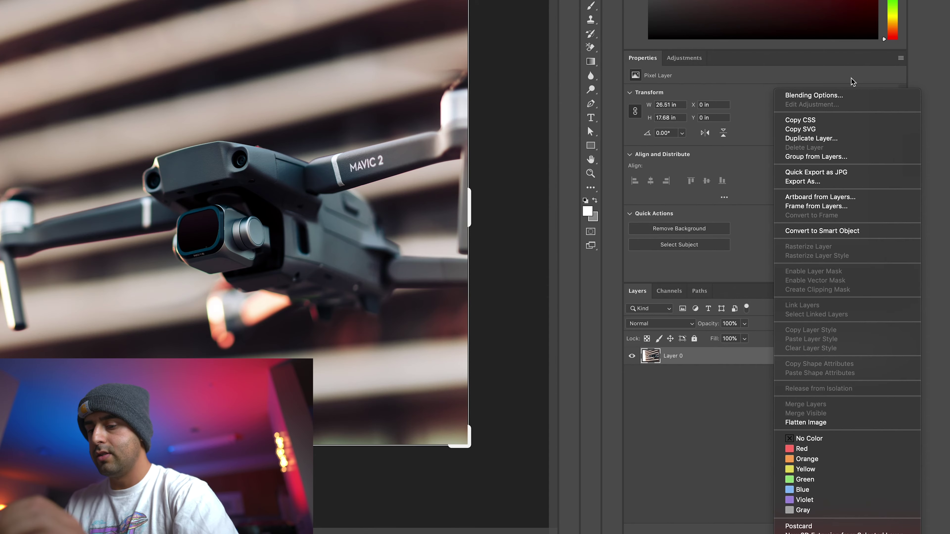
click(811, 138)
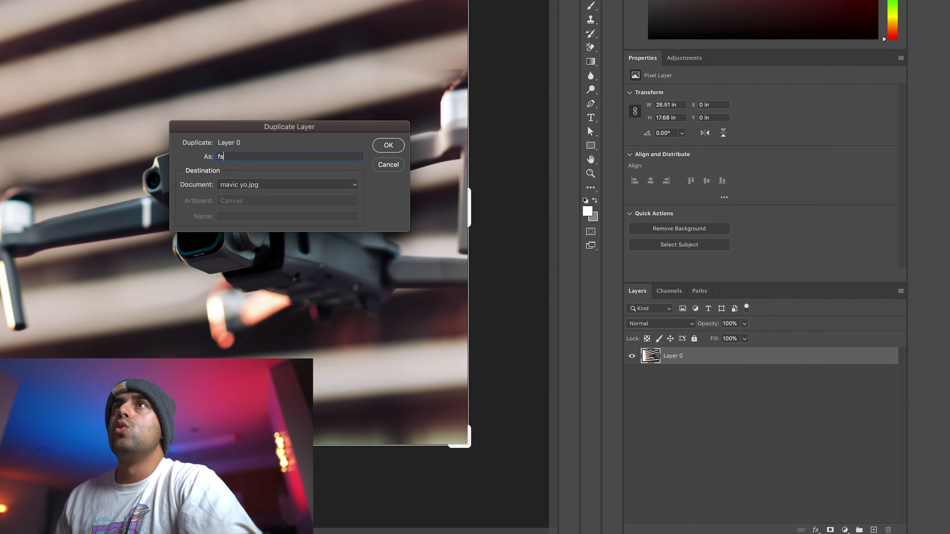
key(Return)
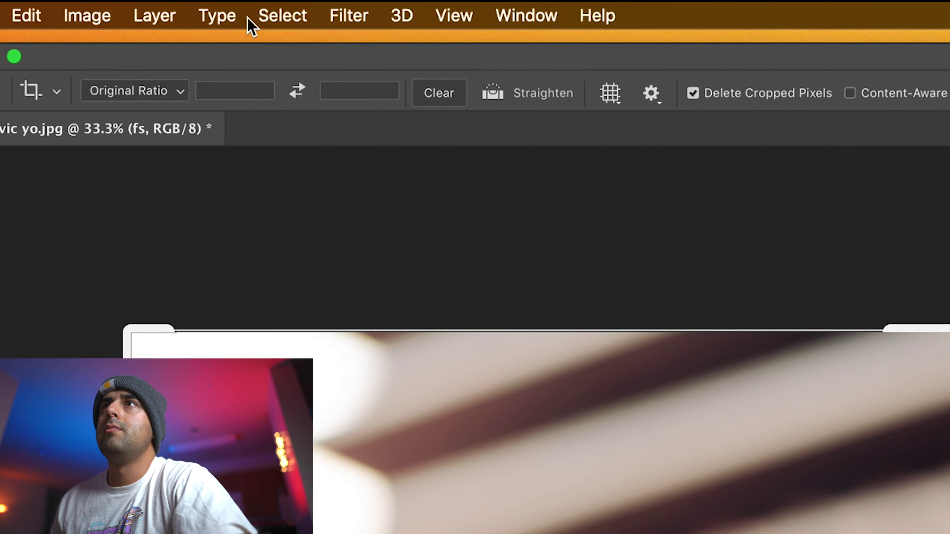
- Apply a Median noise filter with a radius of about 24 pixels to fs
click(330, 21)
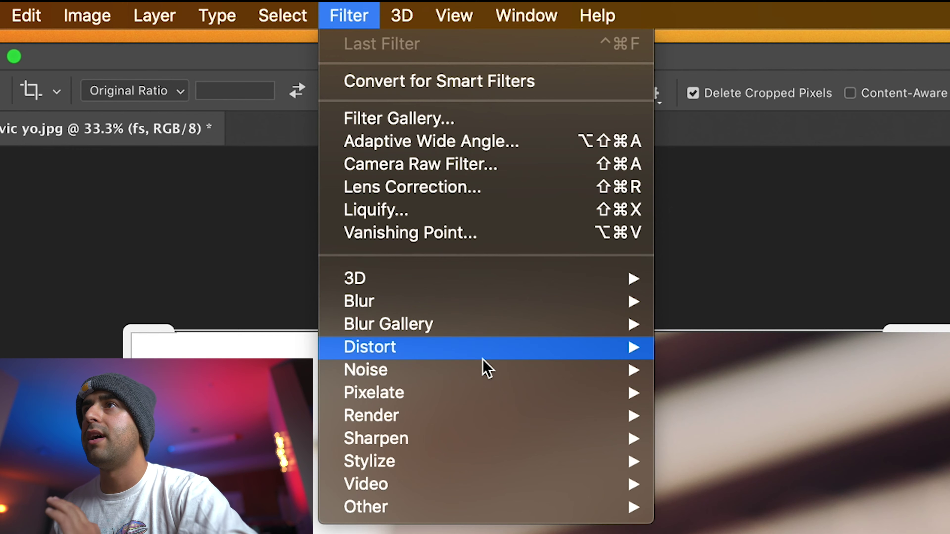
mouse_move(482, 378)
click(704, 439)
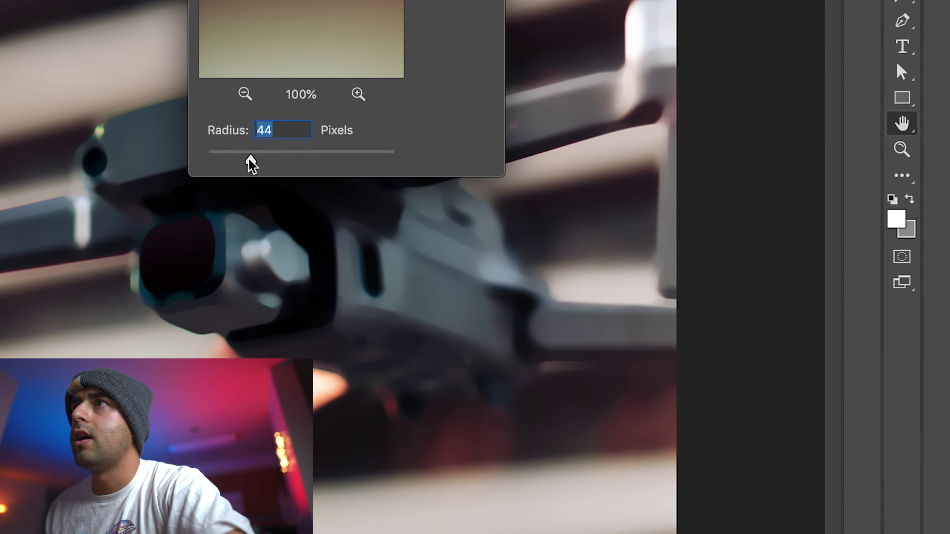
drag(332, 208, 328, 210)
drag(218, 149, 211, 150)
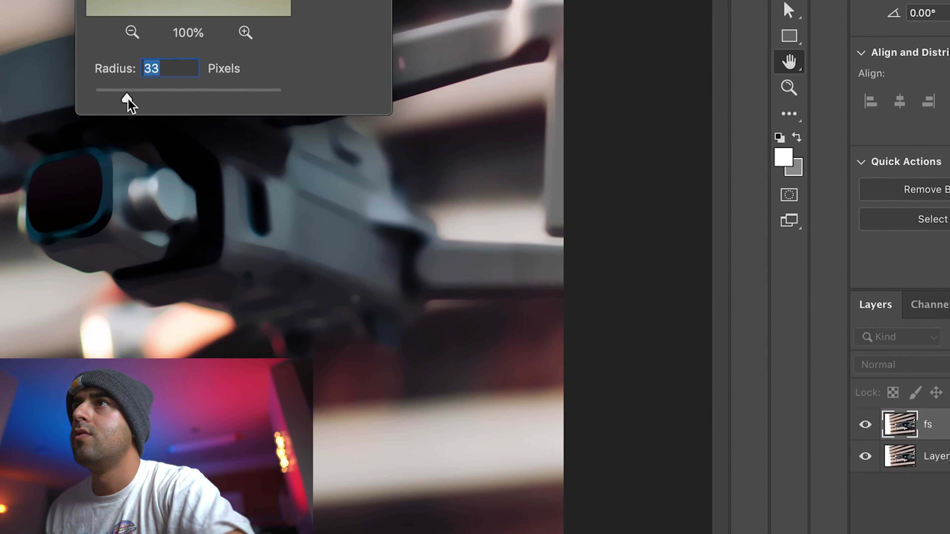
drag(98, 86, 91, 87)
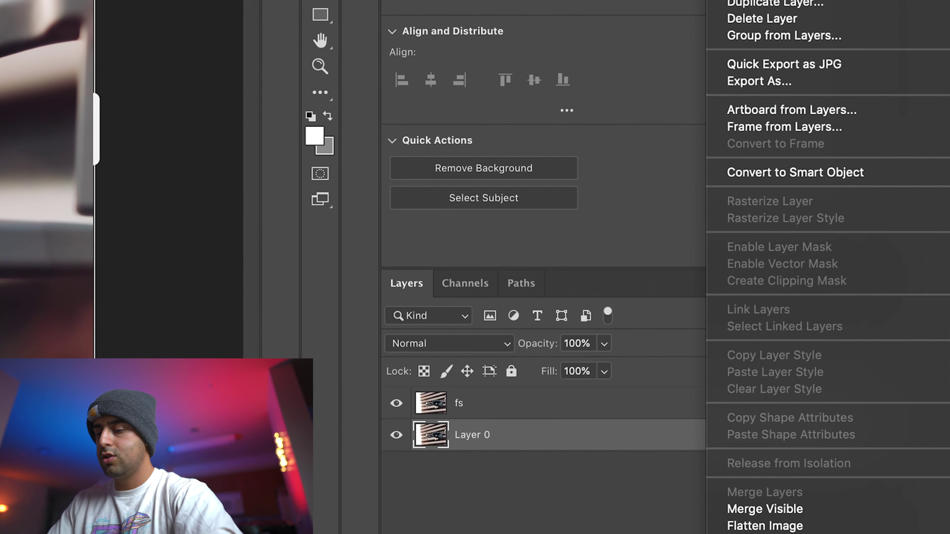
- Duplicate Layer 0 as a layer named texture and place it above fs
click(883, 33)
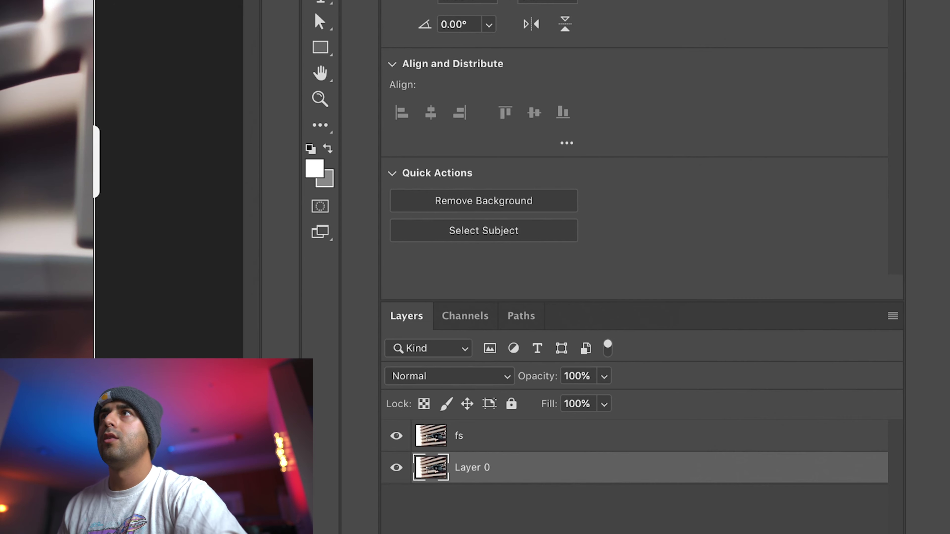
key(Return)
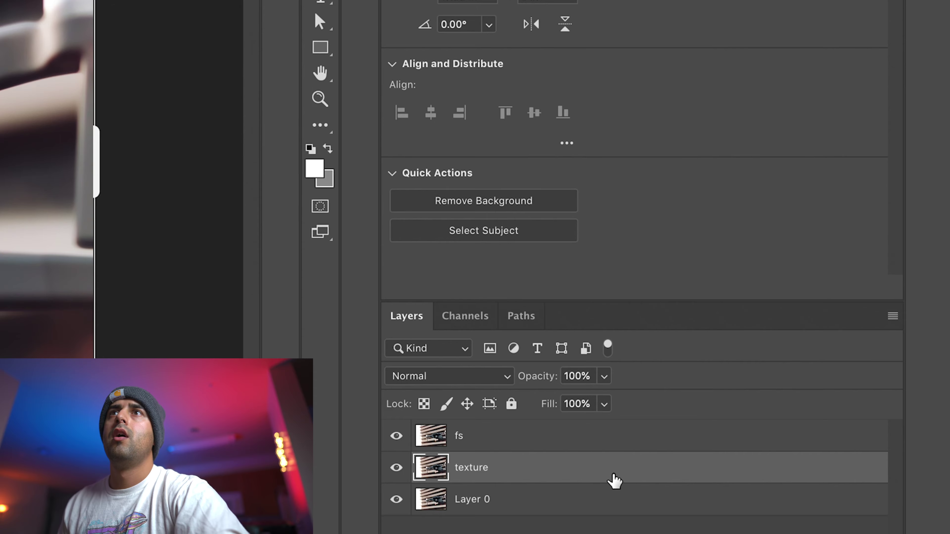
drag(614, 481, 619, 436)
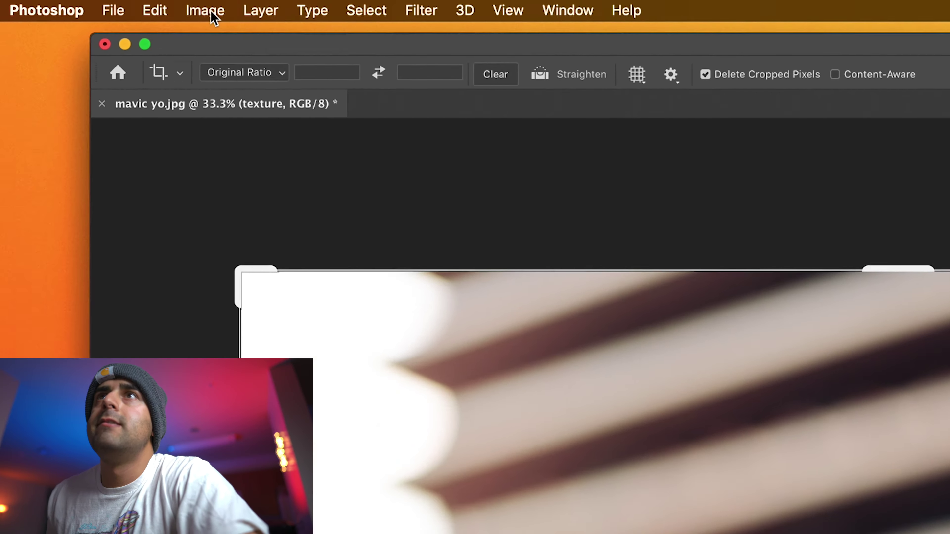
- Apply Image from layer fs with Subtract blending to texture, then set texture to Linear Light
click(205, 10)
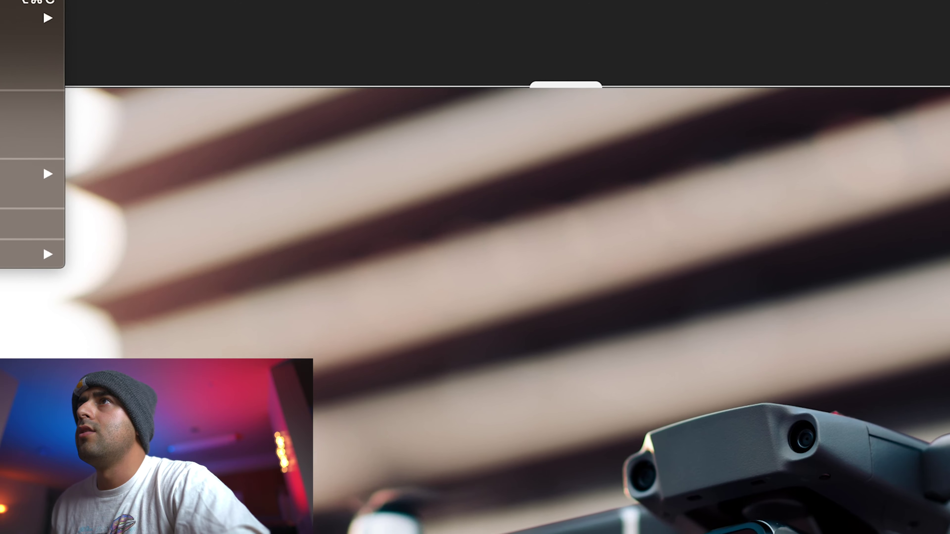
click(9, 151)
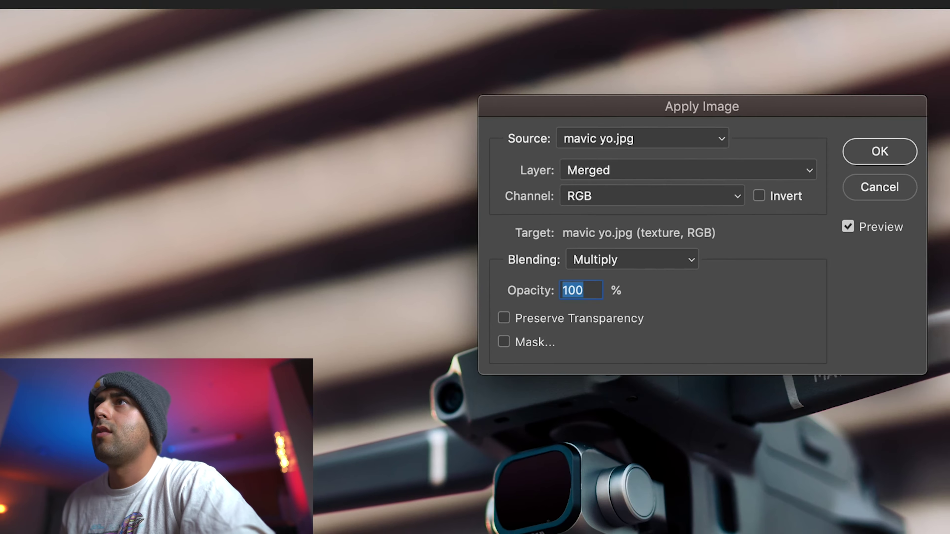
click(726, 172)
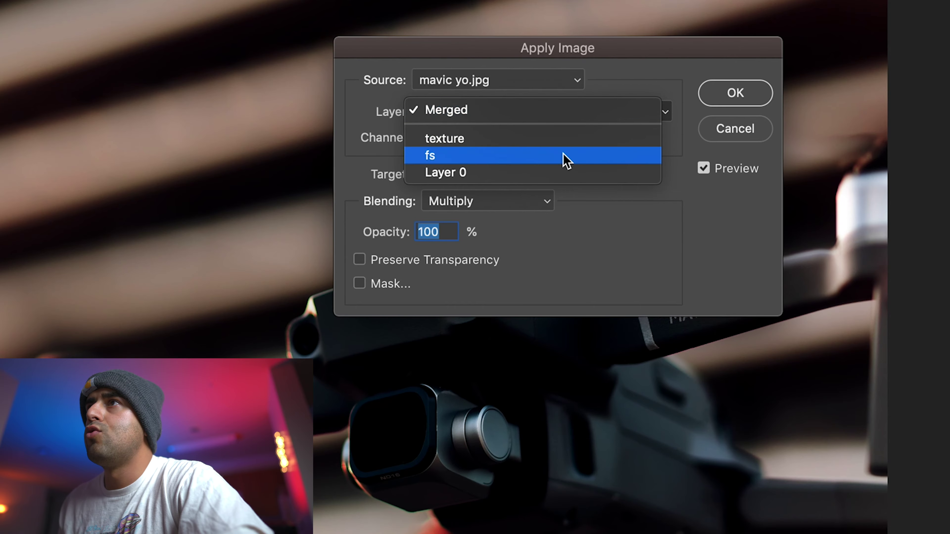
click(566, 156)
click(543, 202)
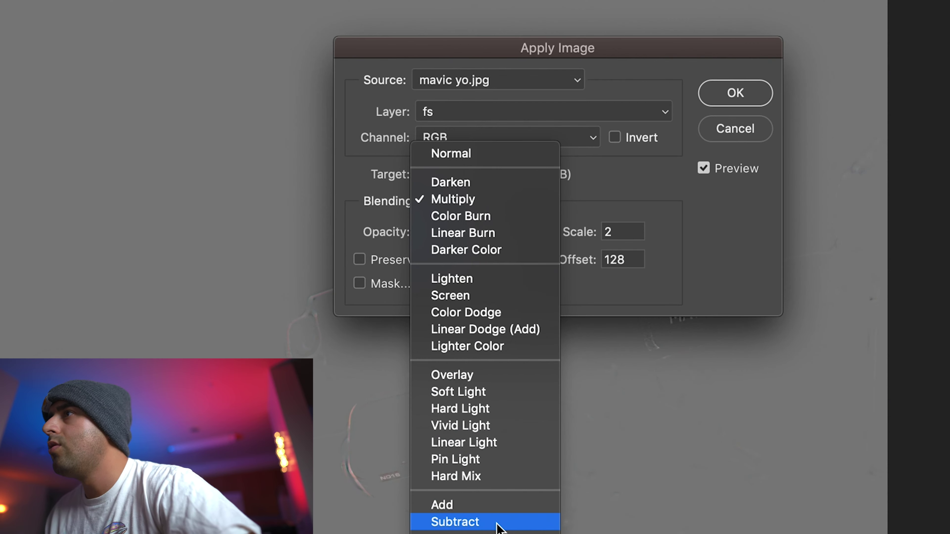
click(498, 522)
click(752, 106)
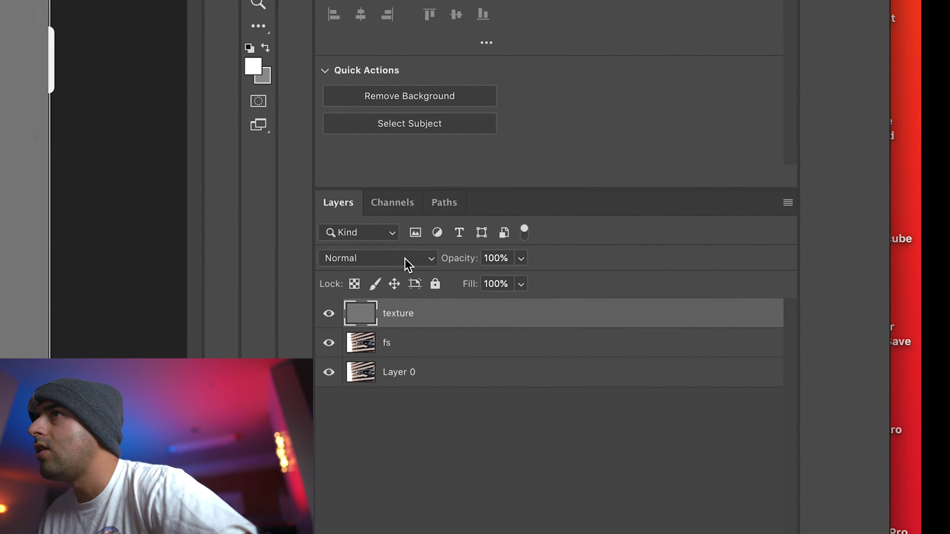
click(403, 258)
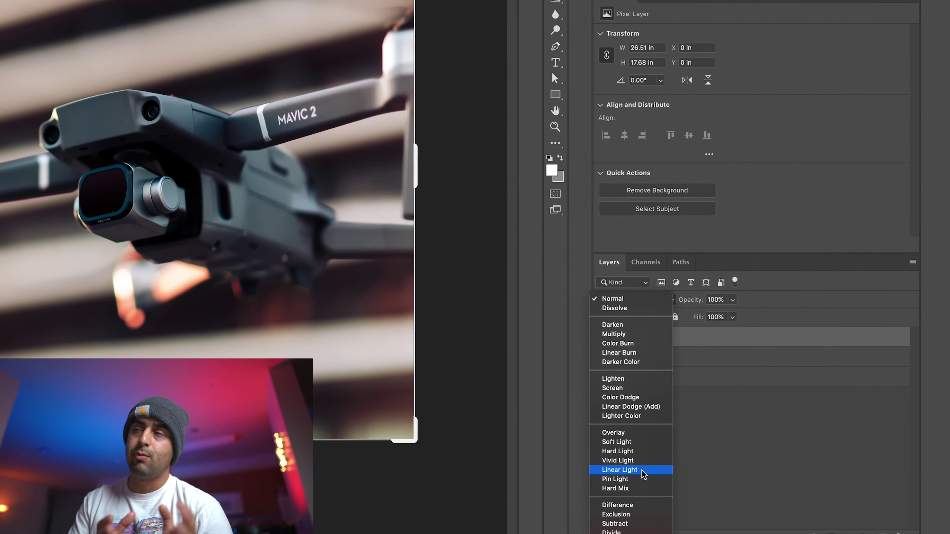
click(546, 478)
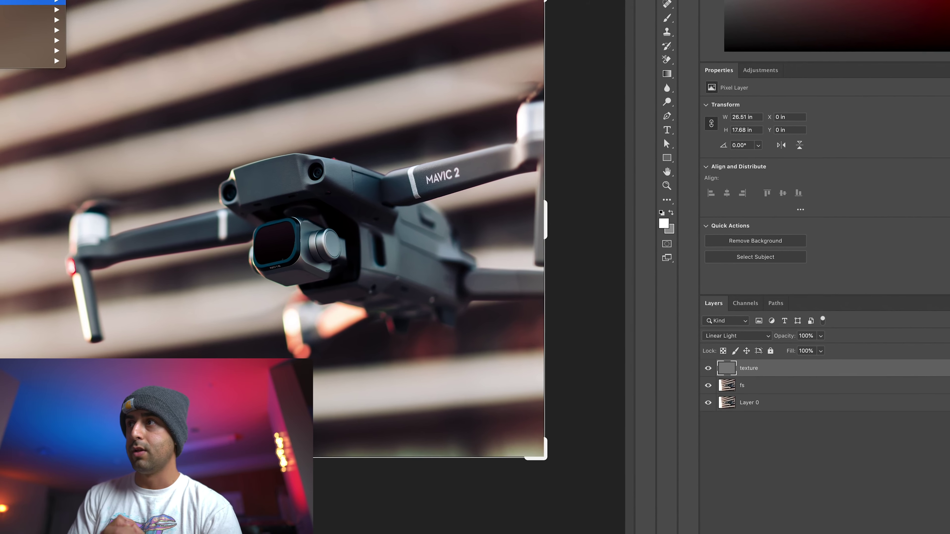
- Group the texture and fs layers into Group 1 and select texture inside it
mouse_move(45, 0)
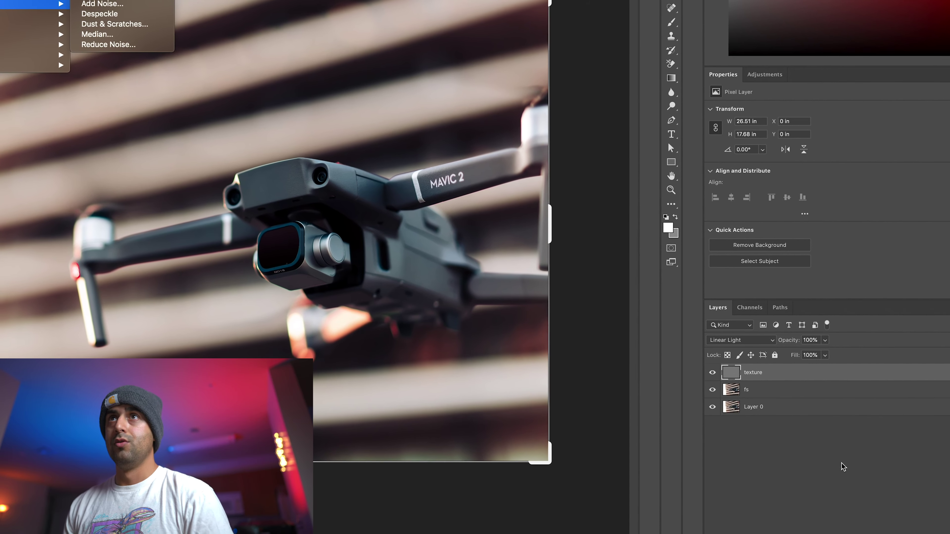
click(817, 436)
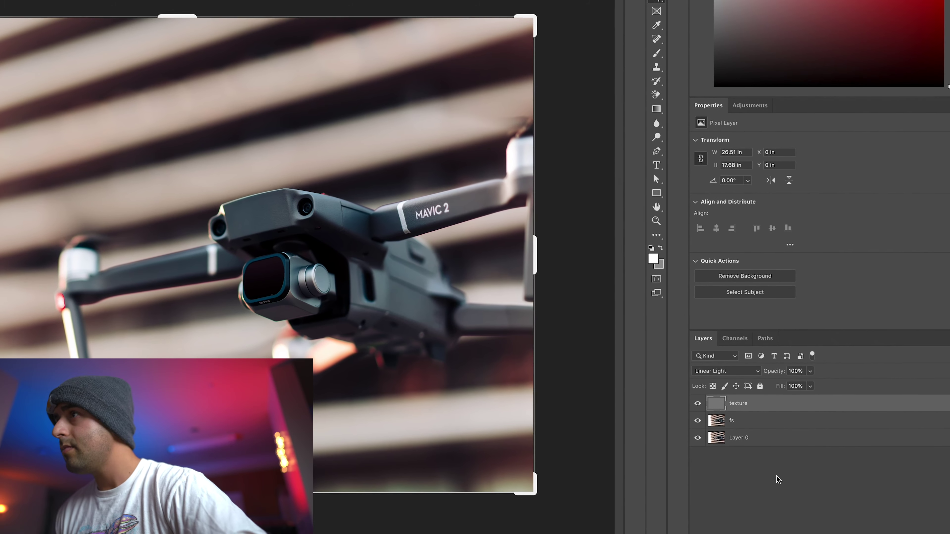
shift+click(766, 427)
key(ctrl+g)
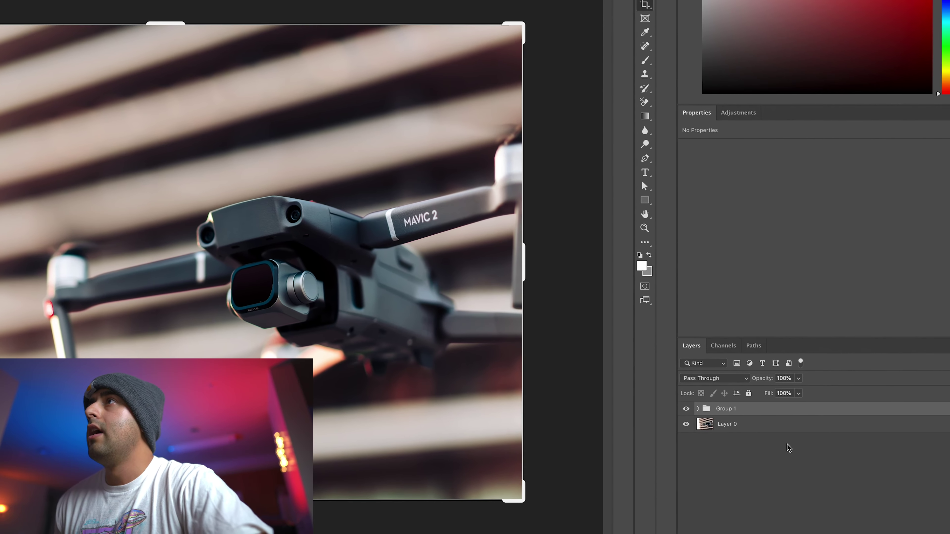
click(693, 411)
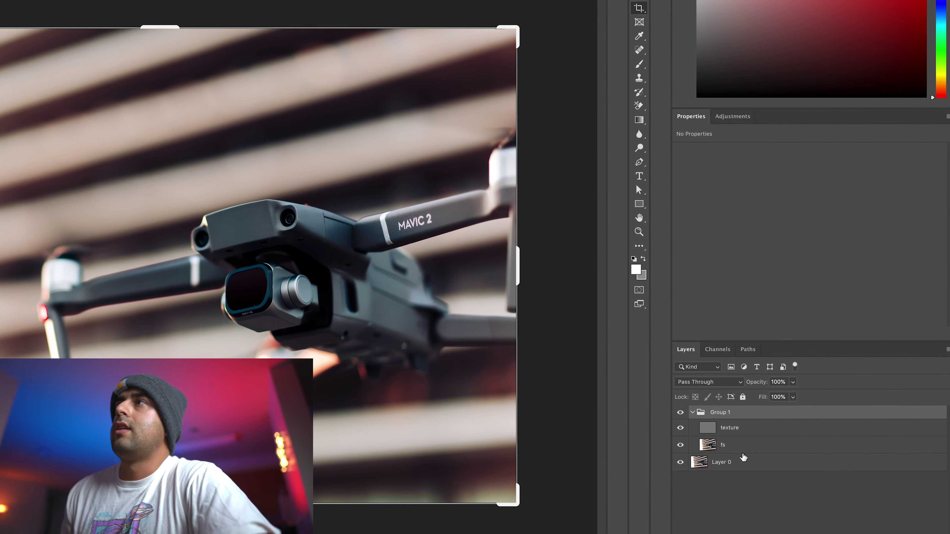
click(756, 432)
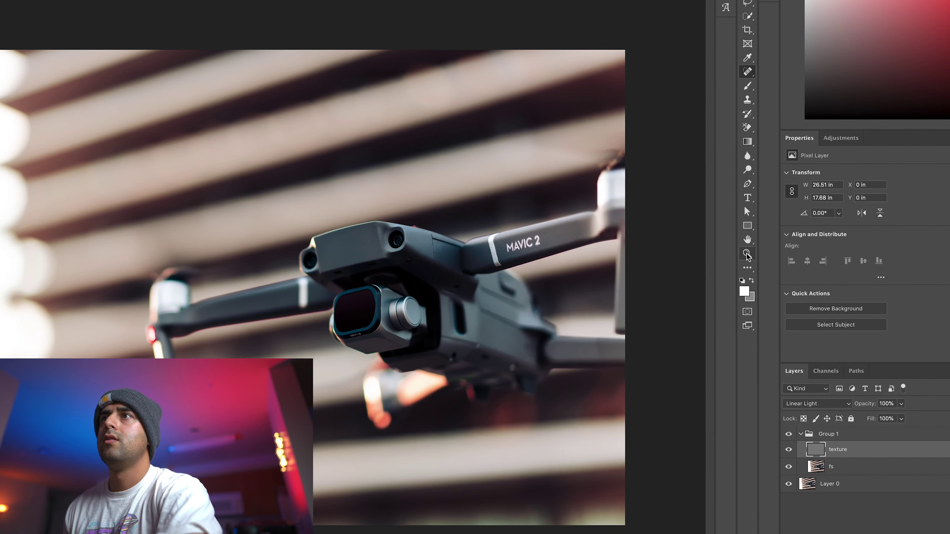
- Zoom in on the drone's camera gimbal, then fit the whole drone photo back in the window
click(746, 253)
alt+click(401, 324)
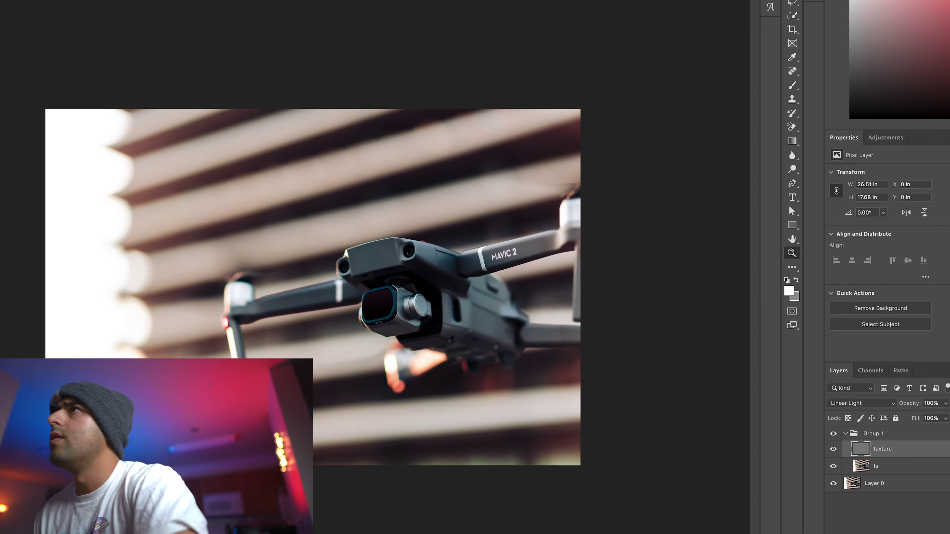
drag(437, 324, 677, 327)
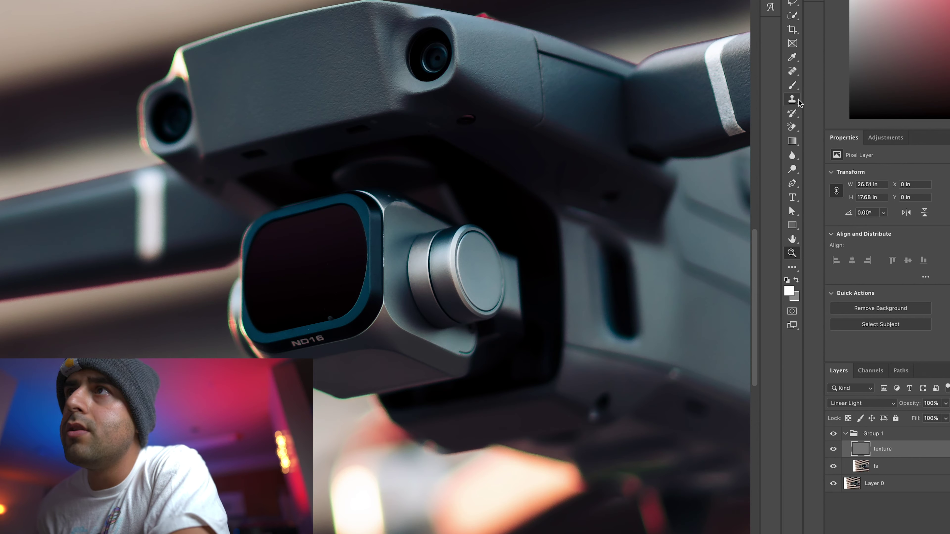
click(794, 72)
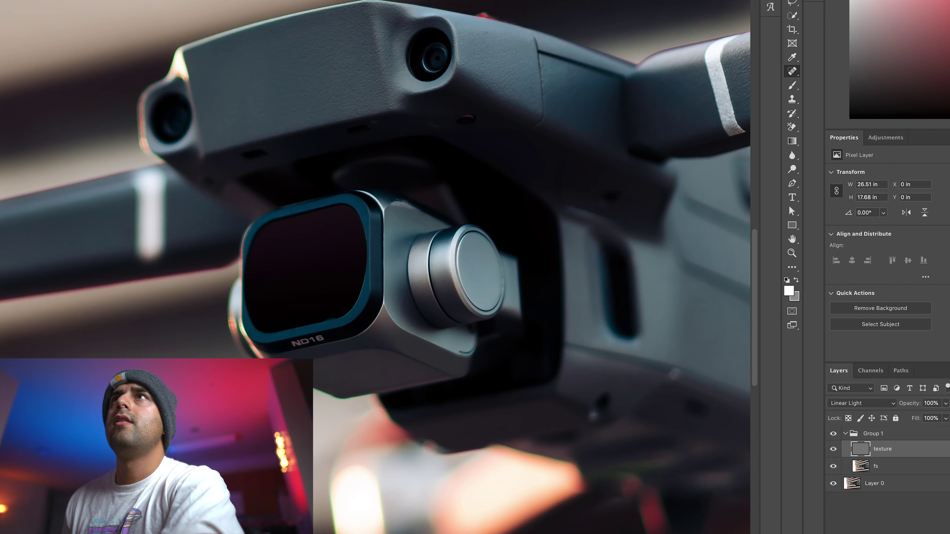
key(z)
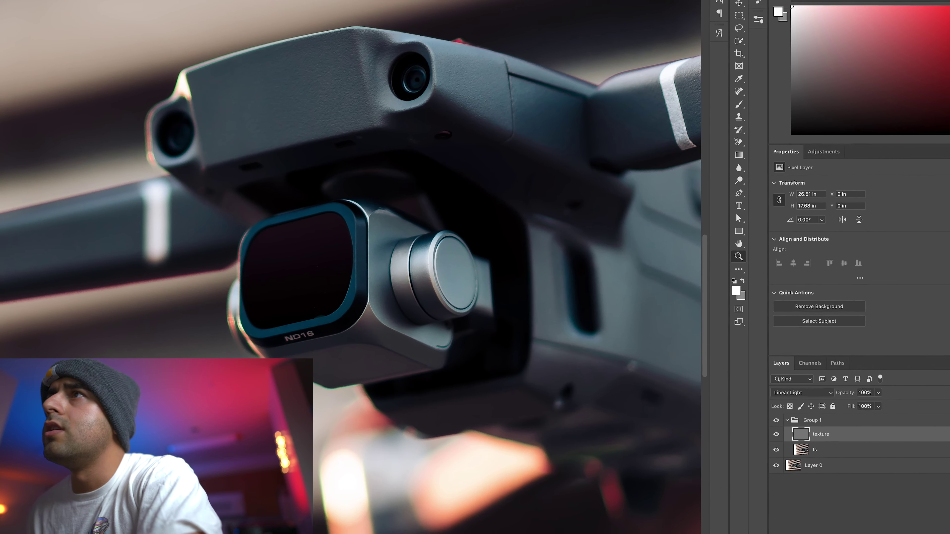
key(ctrl+0)
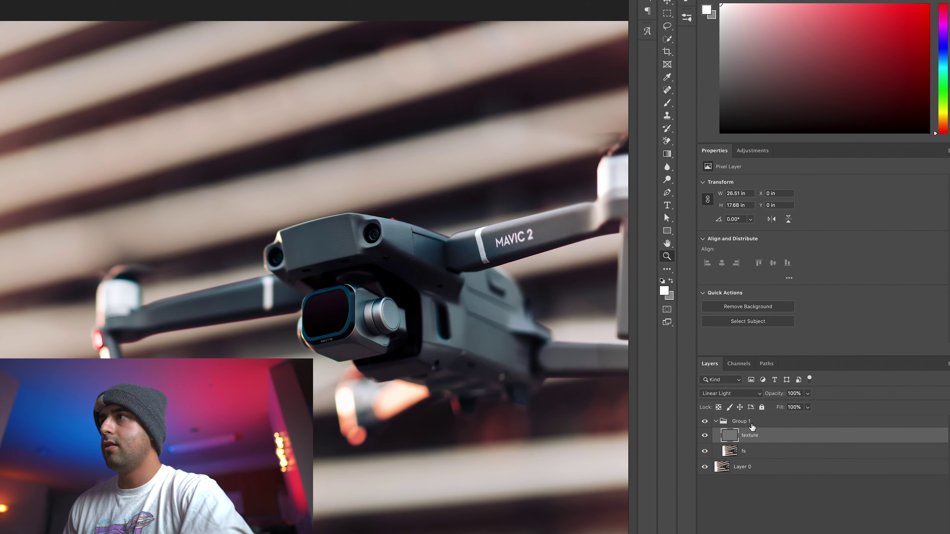
- Collapse Group 1 and flatten the image into a single layer
click(719, 420)
right_click(812, 437)
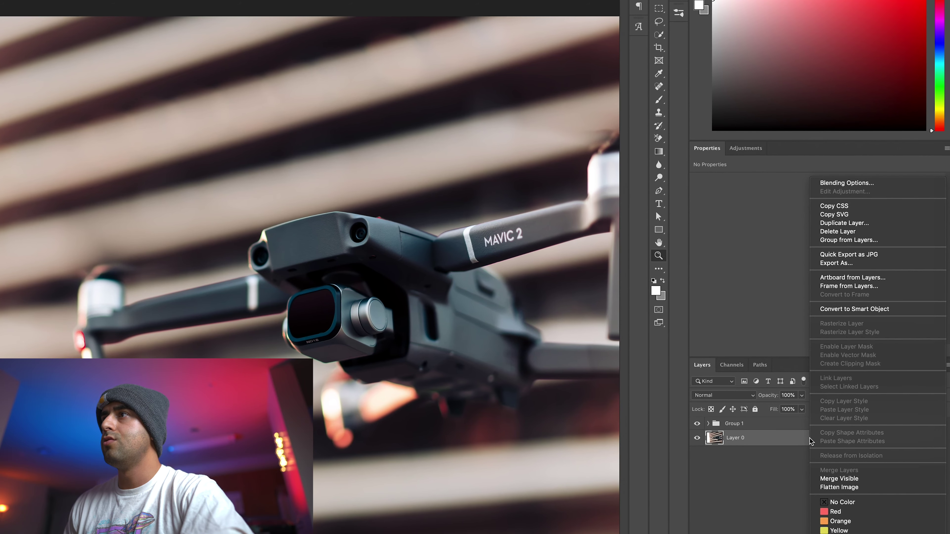
click(771, 491)
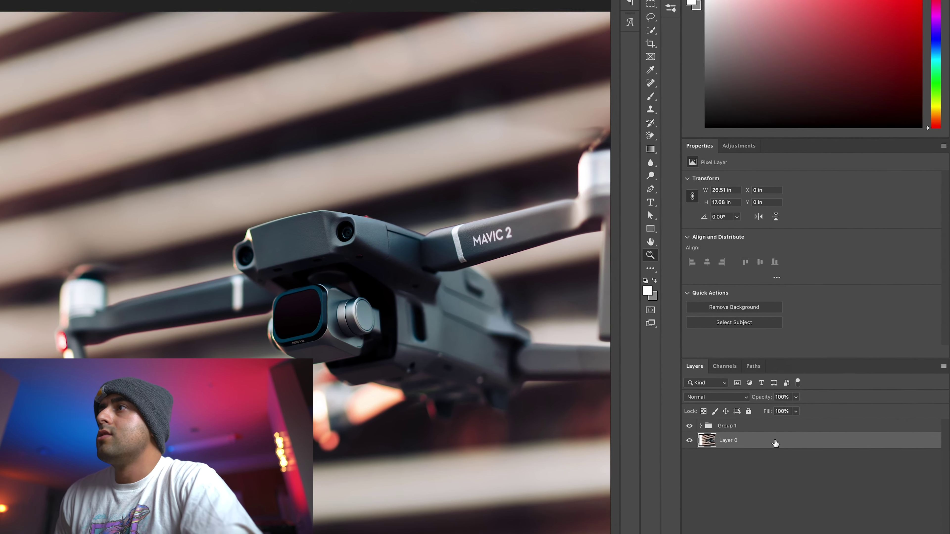
right_click(778, 438)
click(817, 493)
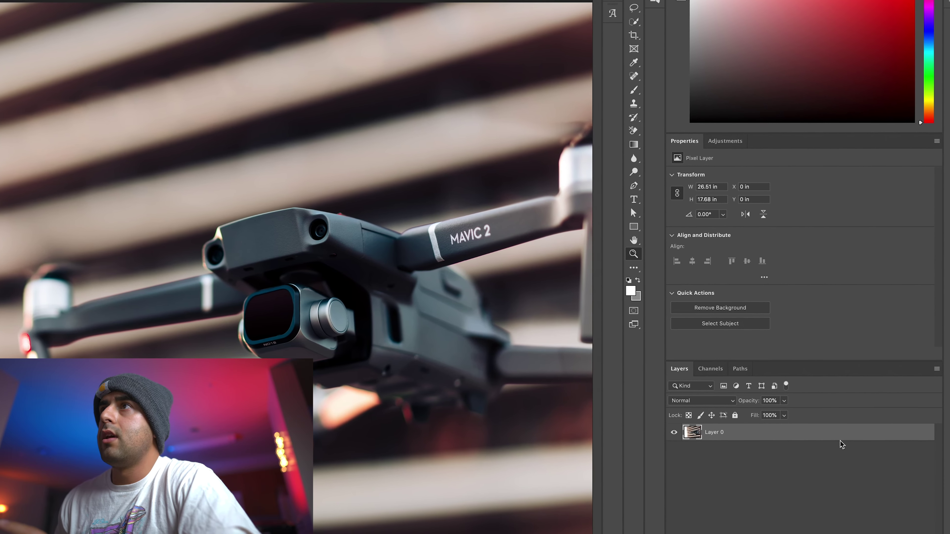
- Duplicate Layer 0 with its default name and set the copy's blend mode to Screen
right_click(791, 439)
click(828, 219)
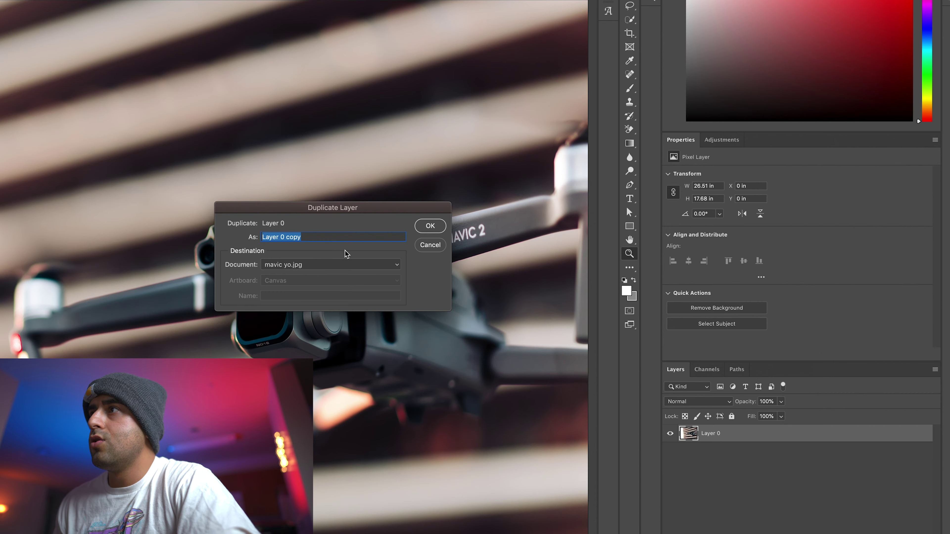
click(440, 227)
click(708, 402)
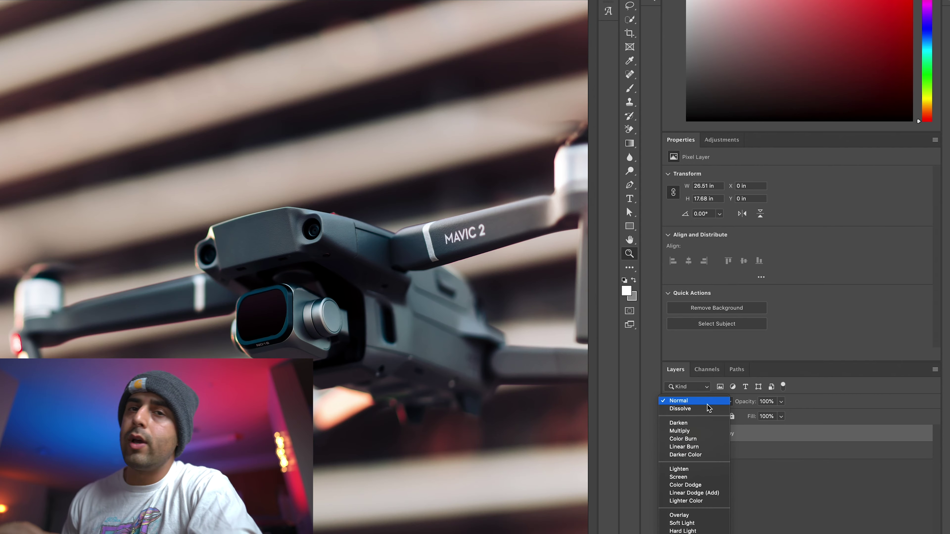
click(707, 403)
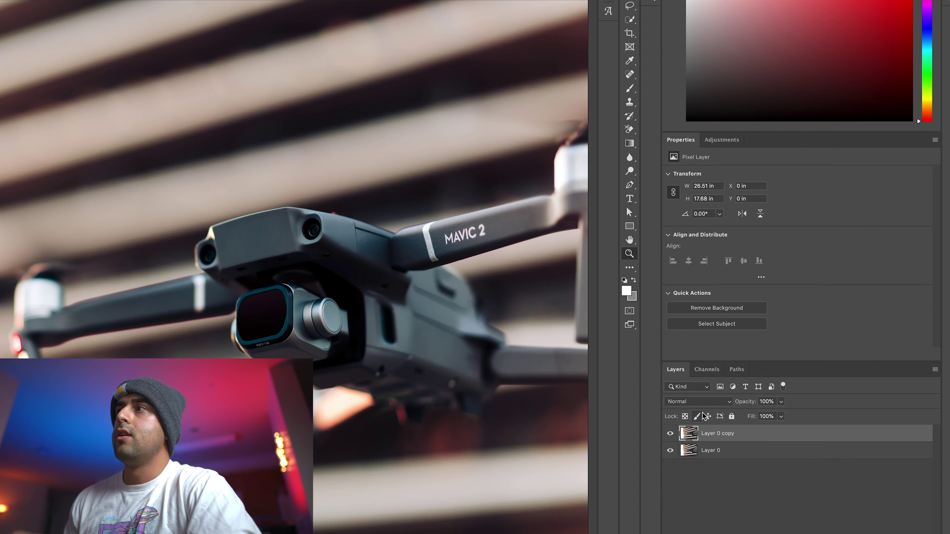
click(698, 402)
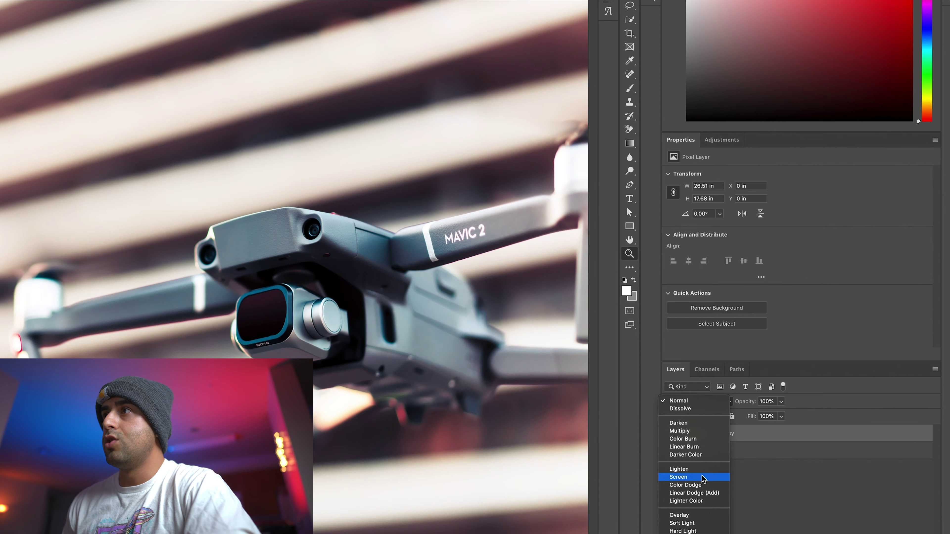
click(703, 477)
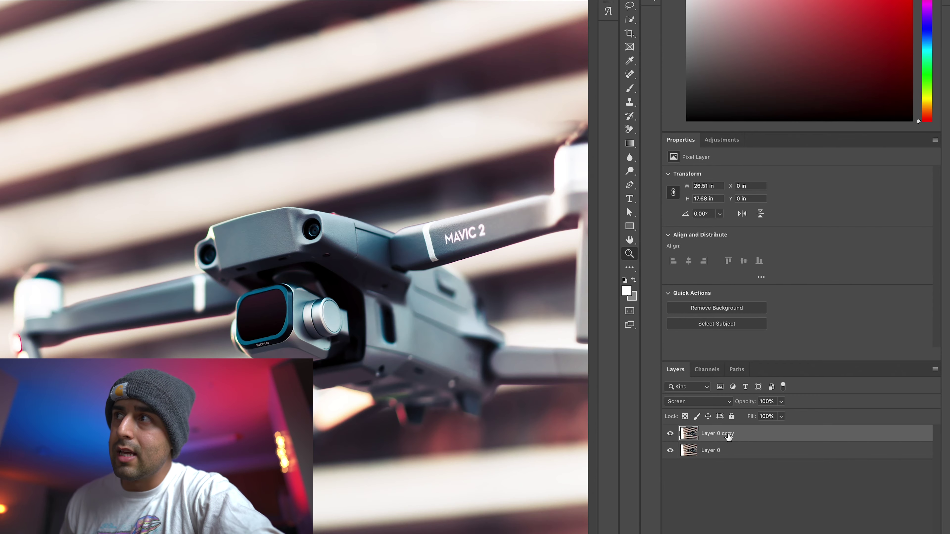
click(709, 402)
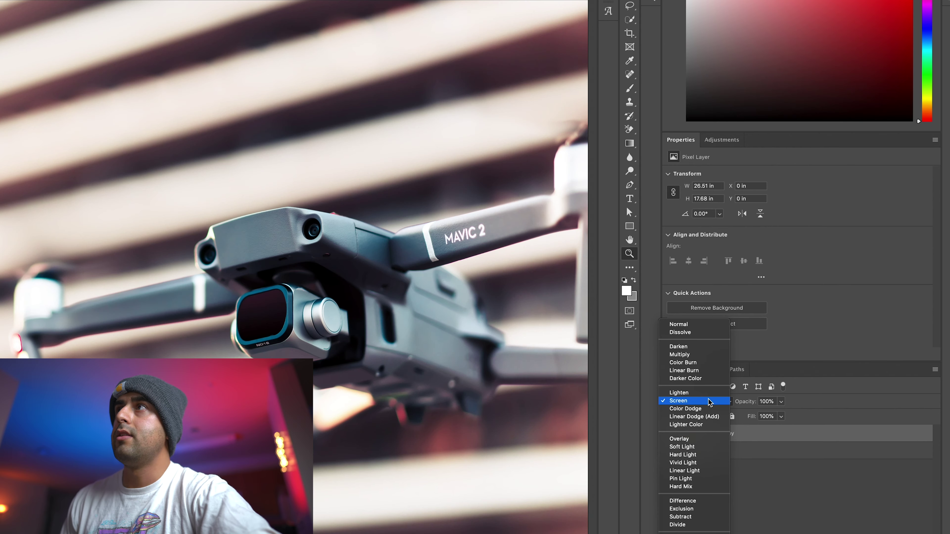
click(709, 401)
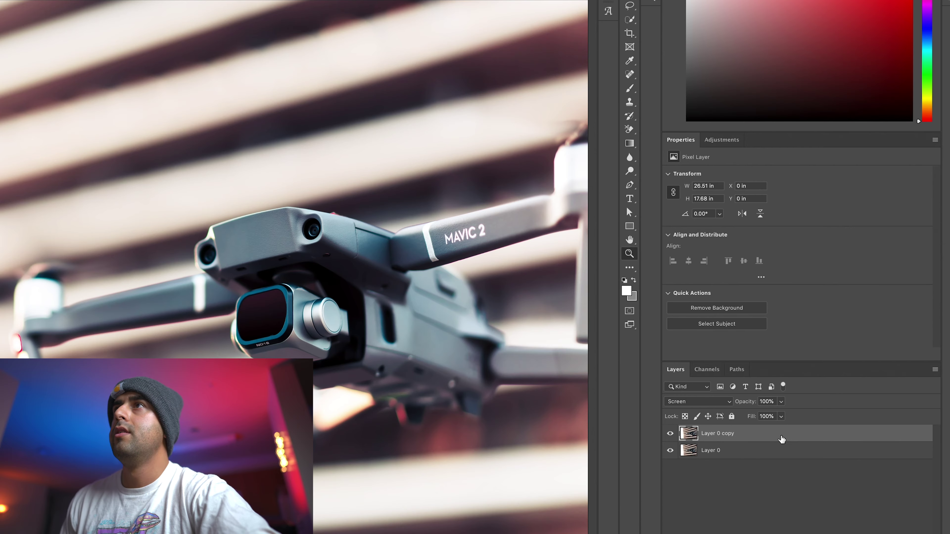
double_click(785, 440)
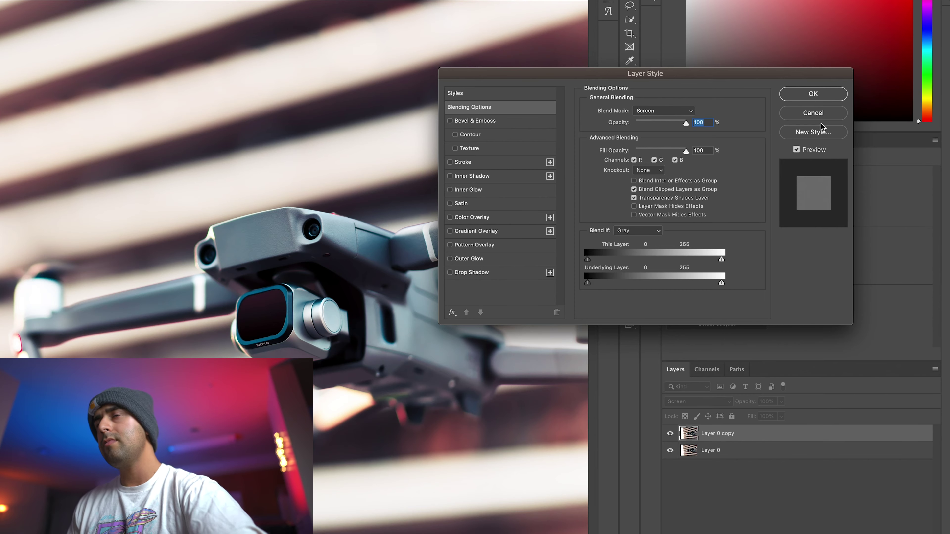
- Split and feather the Underlying Layer black slider in Blend If for Layer 0 copy, then apply
drag(592, 74, 285, 94)
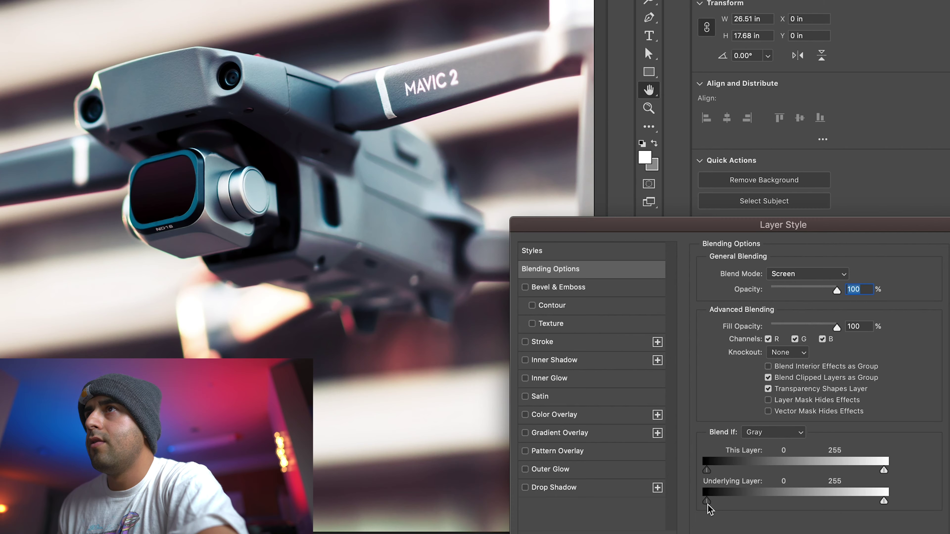
drag(707, 502, 760, 502)
drag(761, 502, 802, 505)
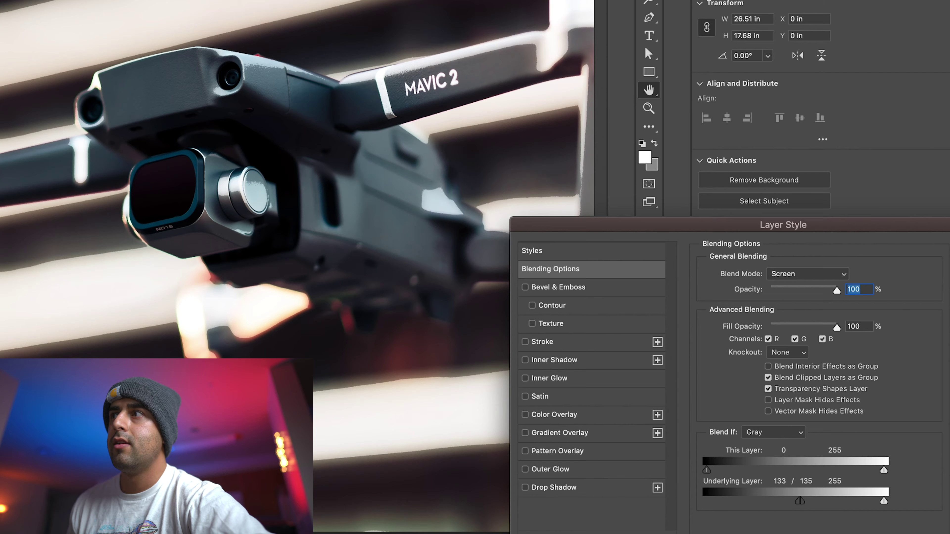
drag(804, 502, 851, 510)
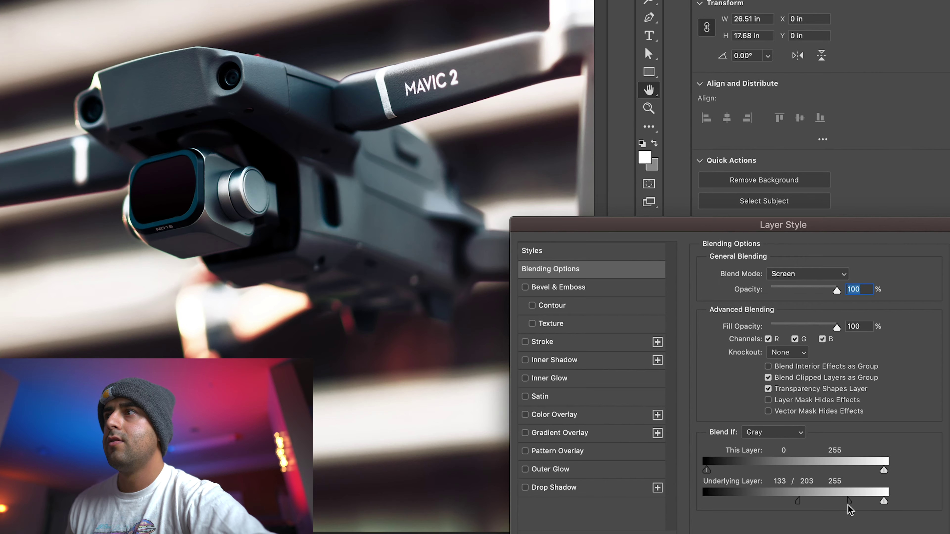
drag(798, 504, 729, 517)
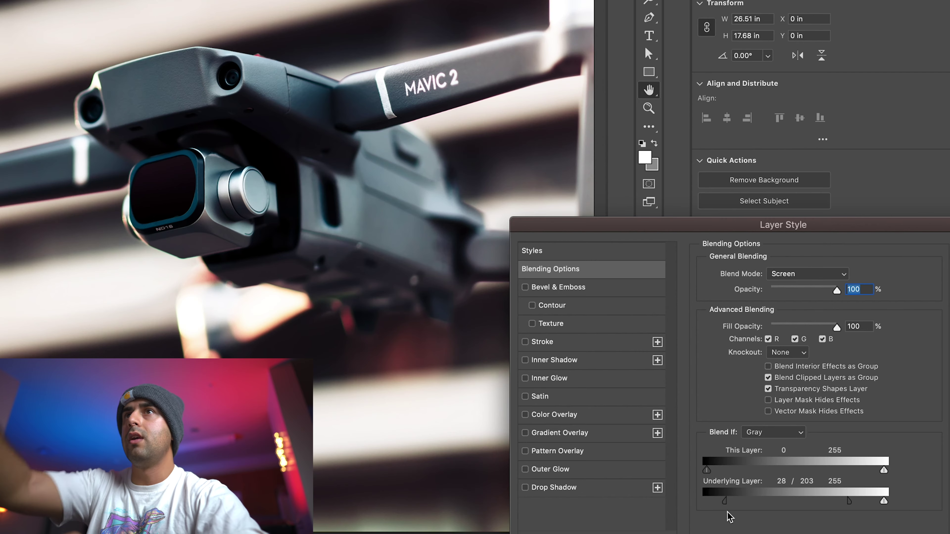
key(Return)
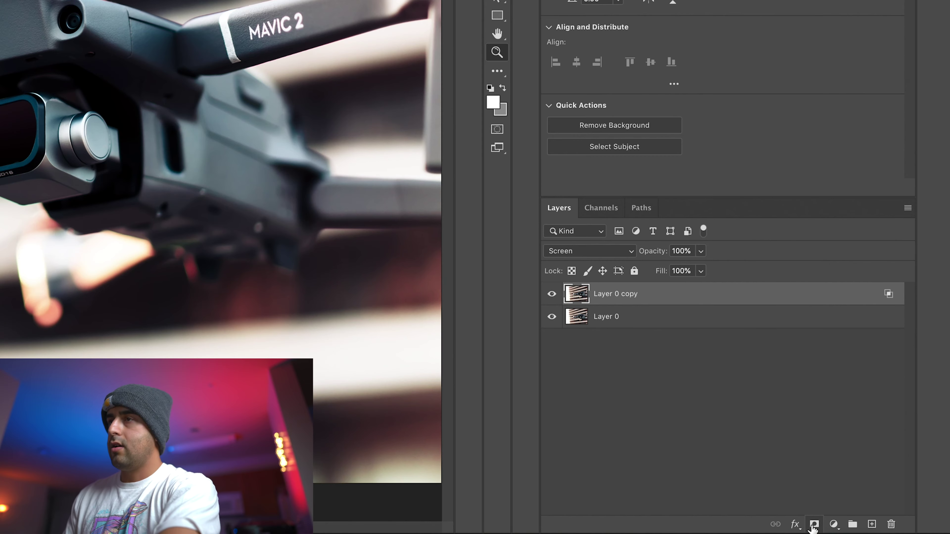
- Add a layer mask to Layer 0 copy and paint black over the striped background
click(813, 524)
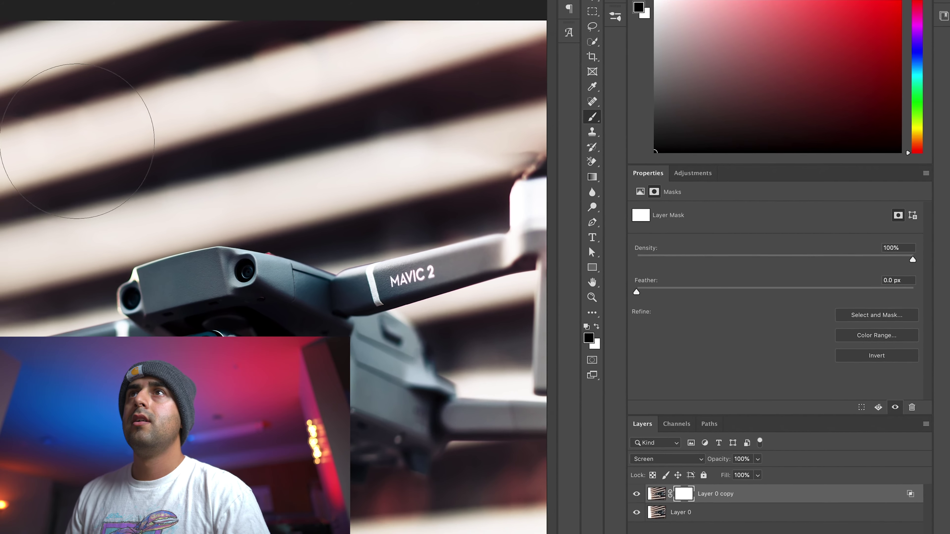
key(x)
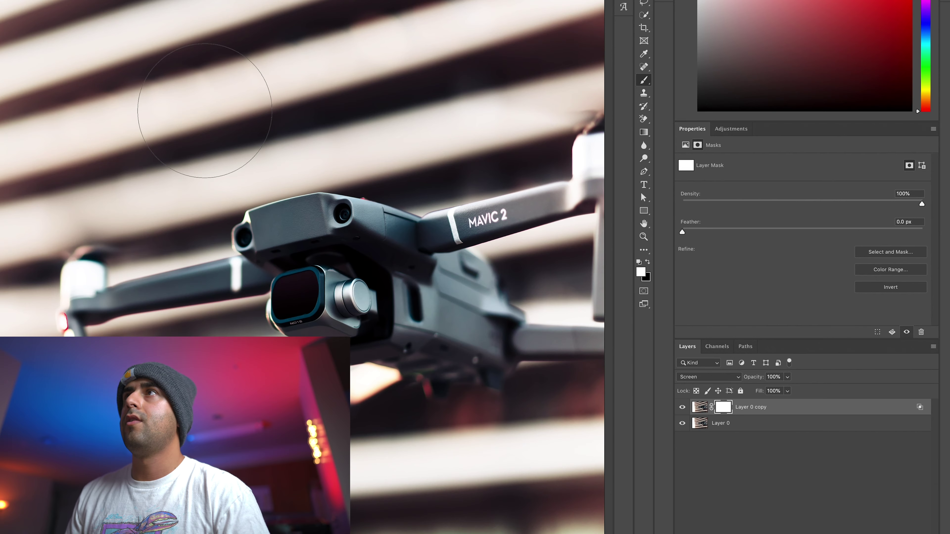
key(x)
click(77, 79)
drag(113, 49, 467, 86)
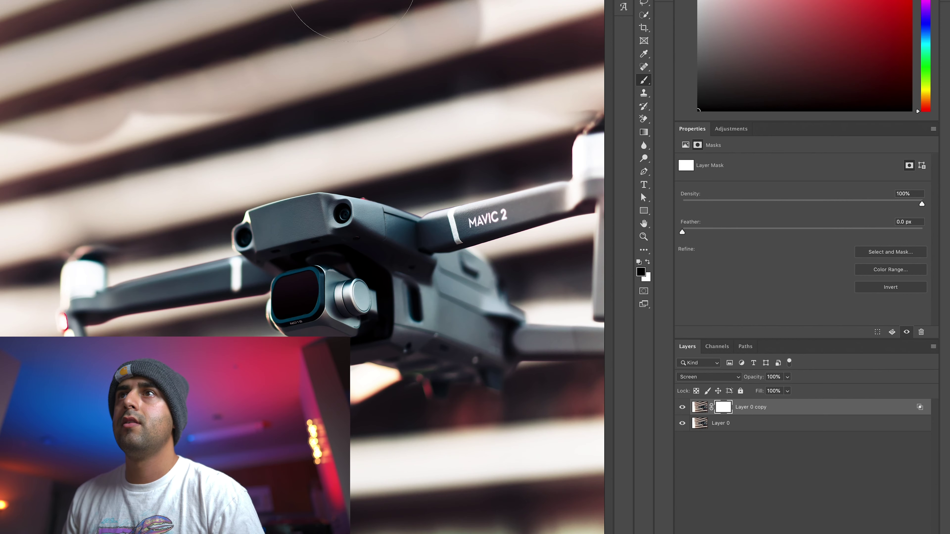
drag(467, 45, 584, 33)
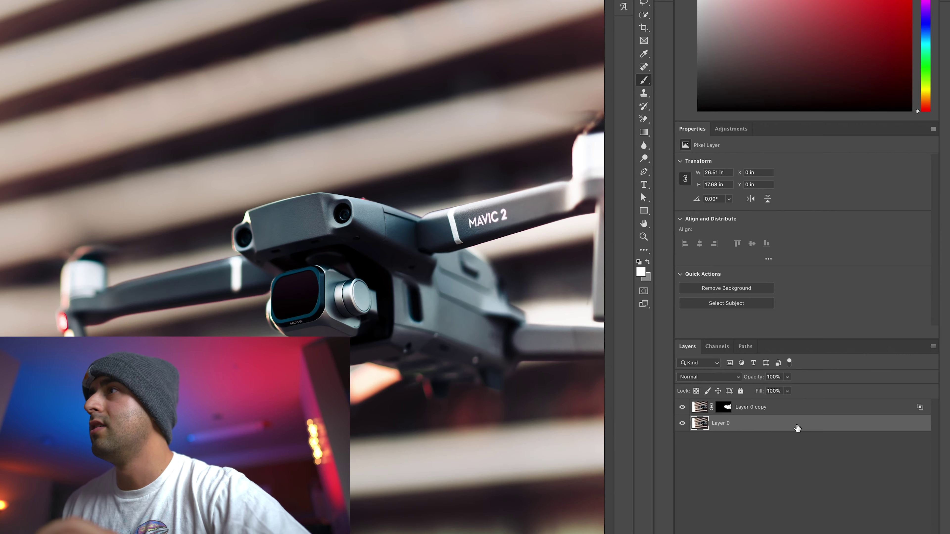
- Duplicate Layer 0 as 'darken' and set its blend mode to Multiply
right_click(798, 428)
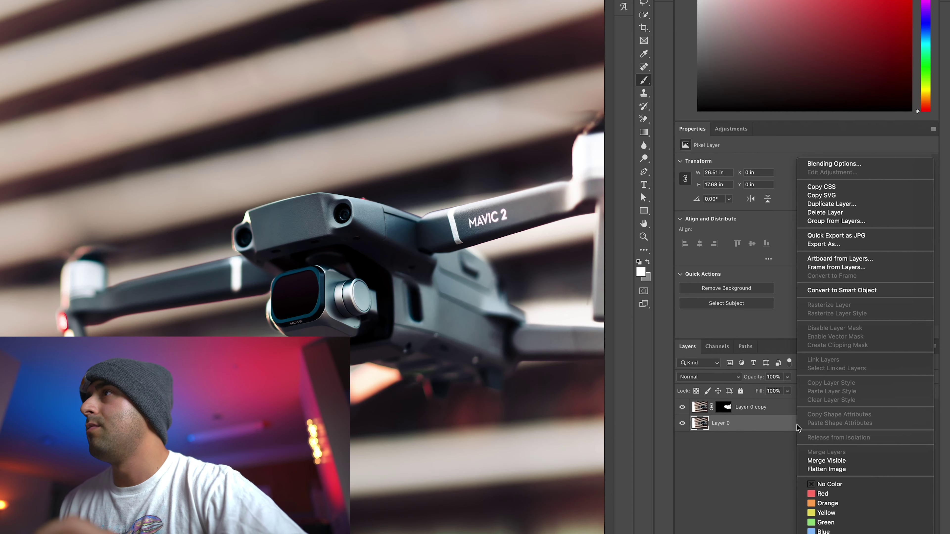
click(839, 206)
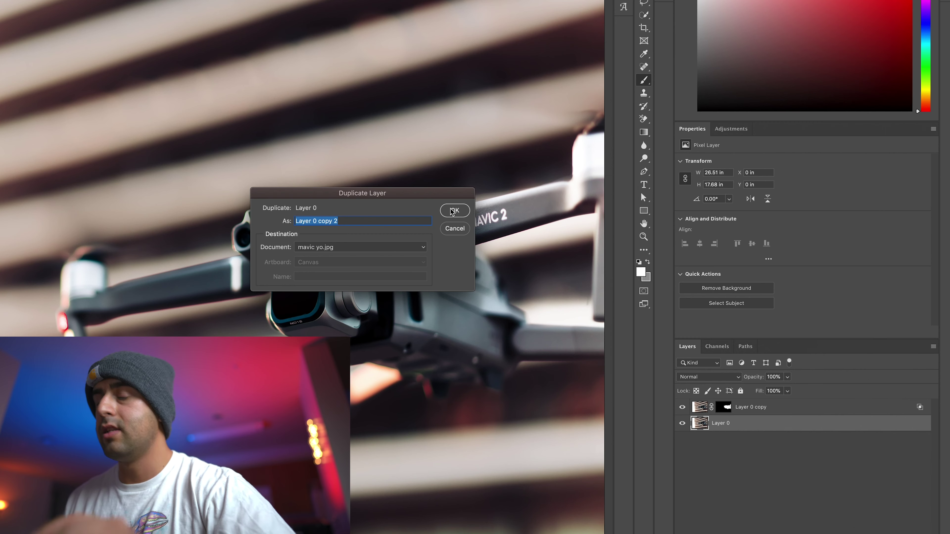
text(da)
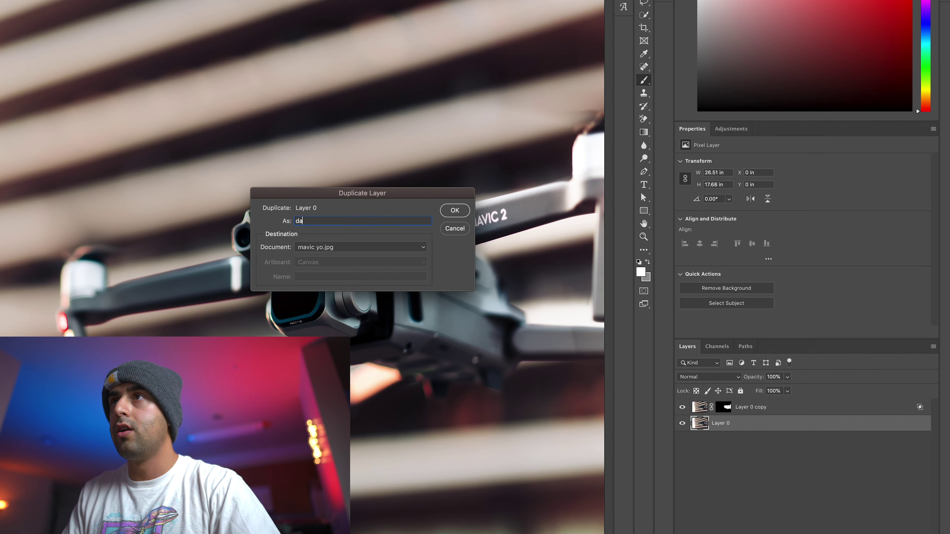
text(rken)
key(Return)
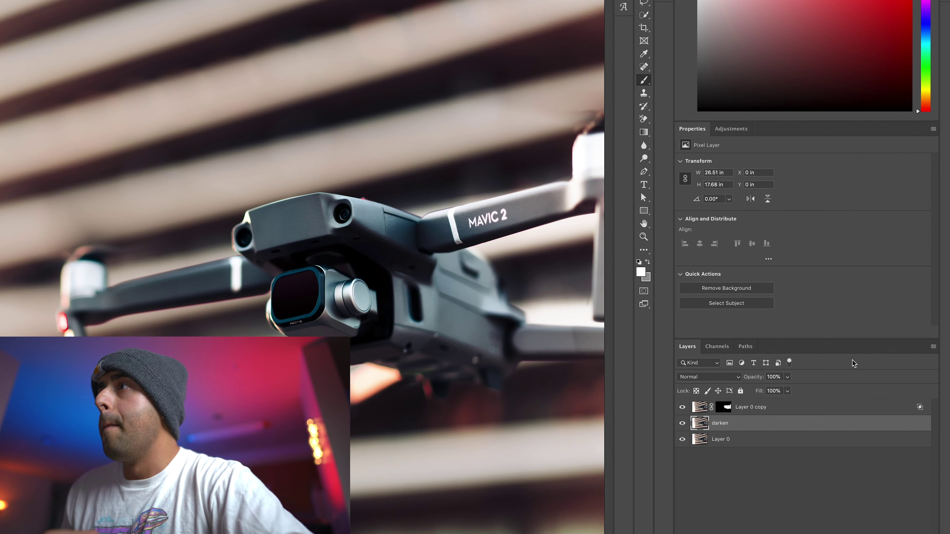
click(729, 378)
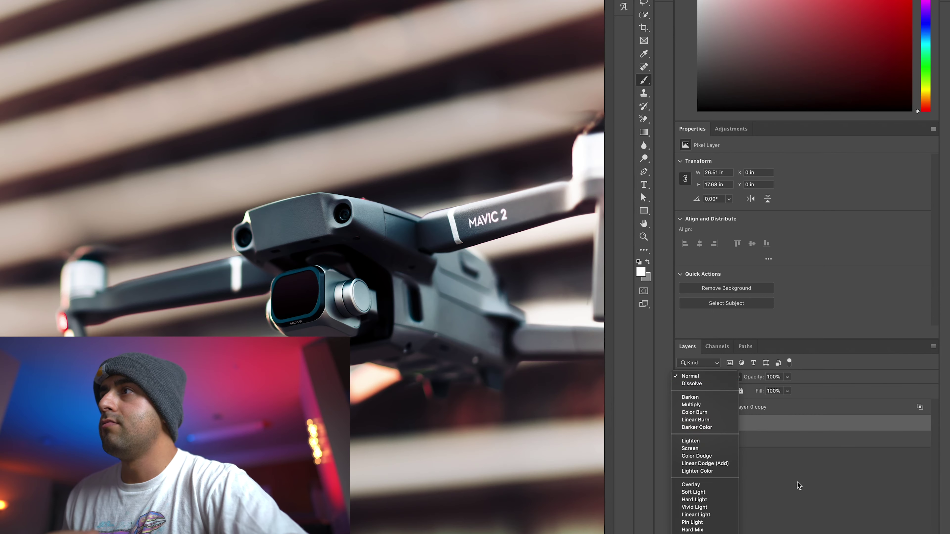
key(Escape)
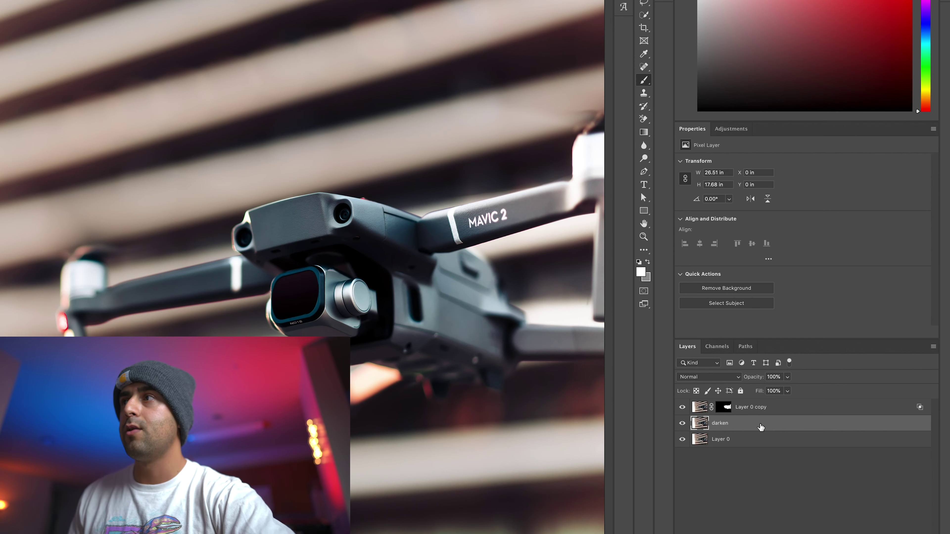
click(702, 378)
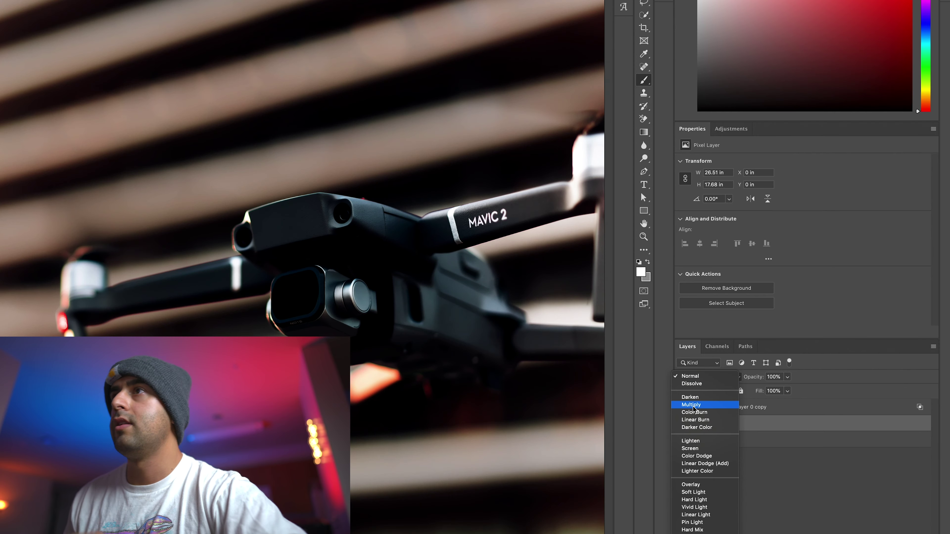
click(693, 408)
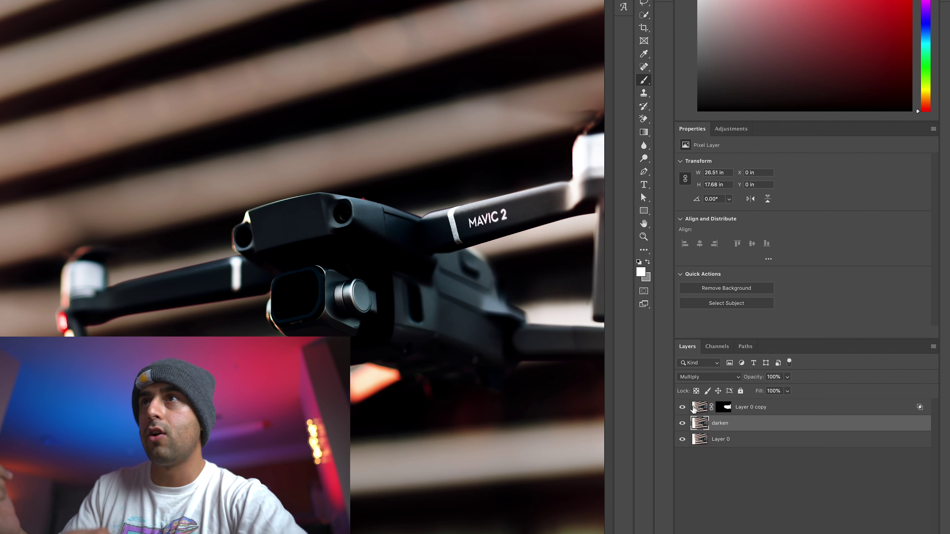
double_click(769, 427)
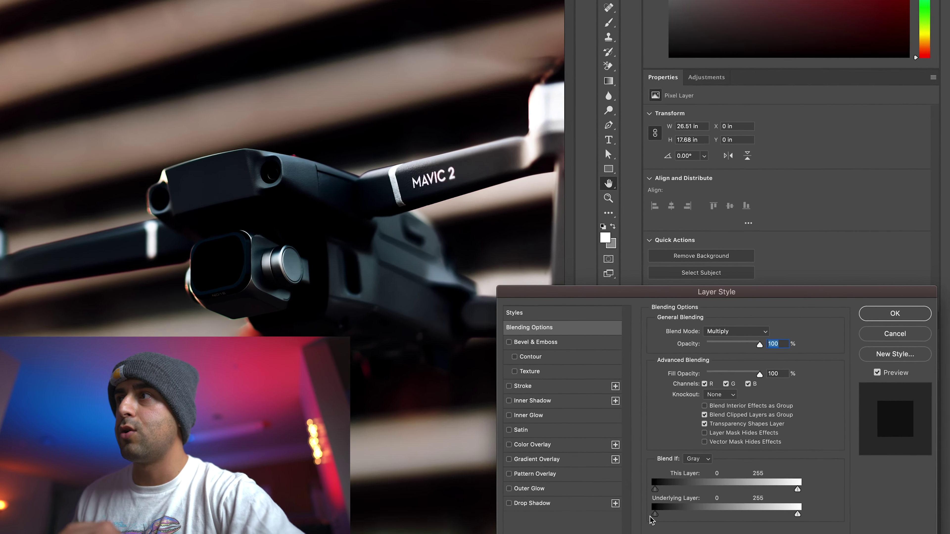
- Alt-split the darken layer's Underlying Layer Blend If slider to 0/54 and apply it
key(alt)
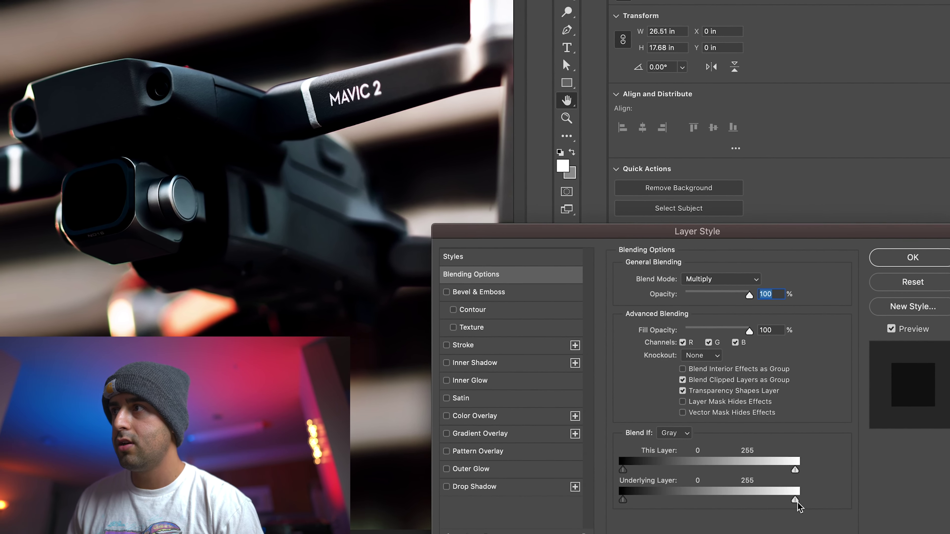
drag(836, 512, 710, 519)
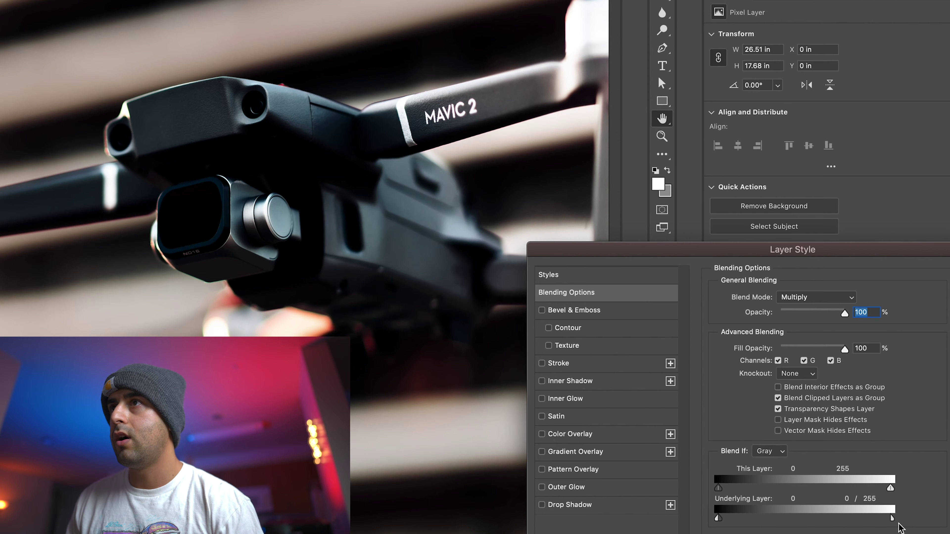
drag(892, 521, 757, 524)
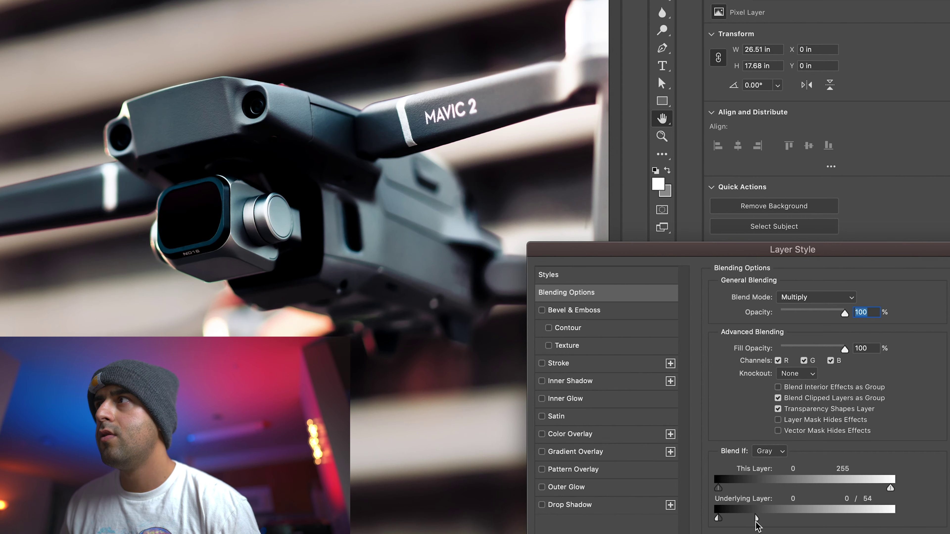
key(Return)
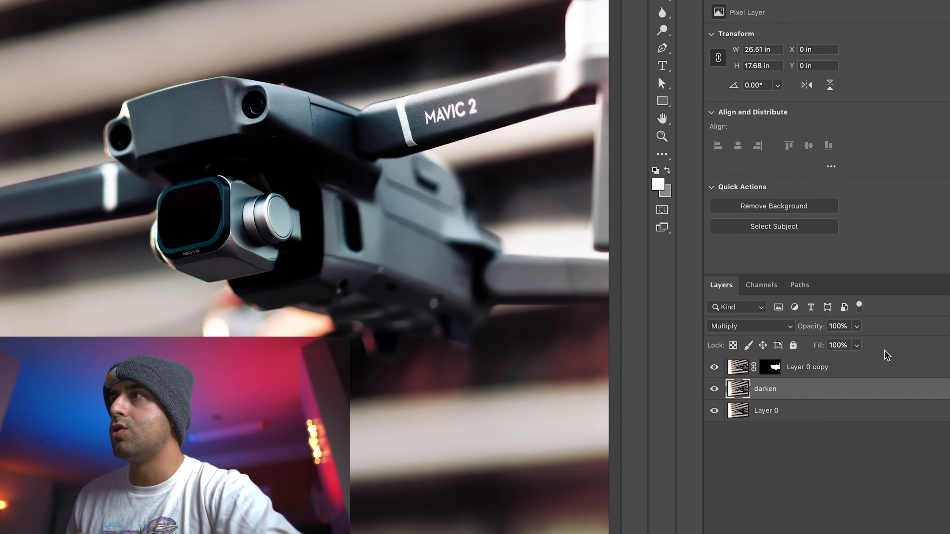
- Lower the darken layer's Fill to about 25% and toggle layer visibility to compare
click(857, 346)
drag(857, 362, 810, 373)
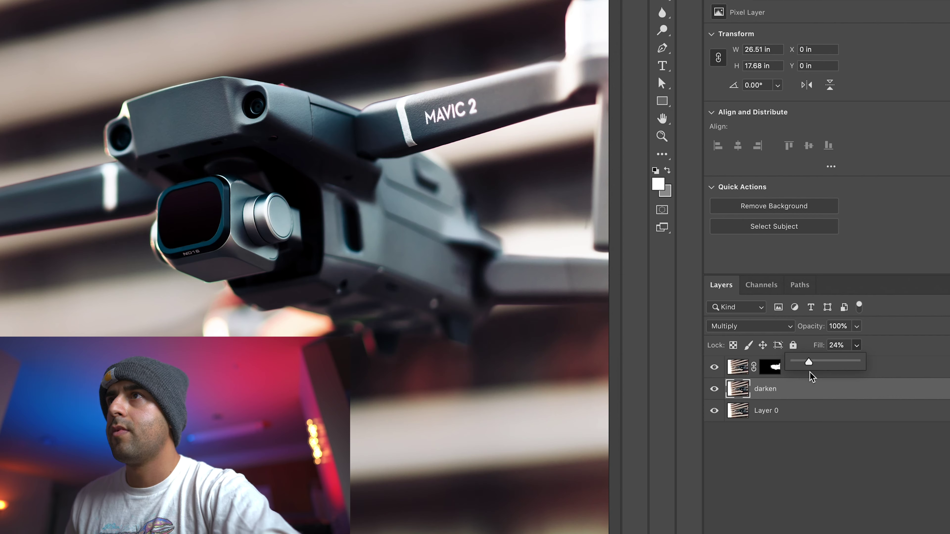
drag(810, 376, 811, 376)
click(838, 470)
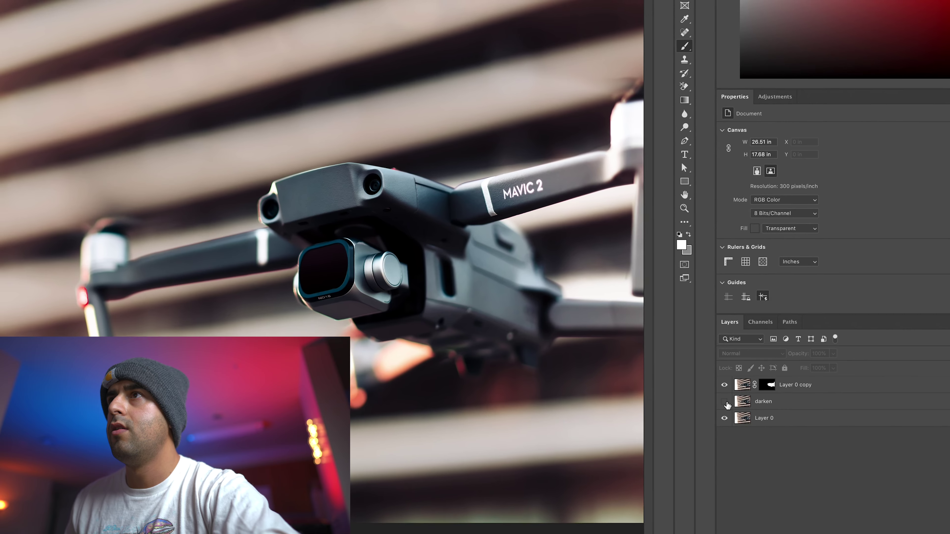
click(720, 396)
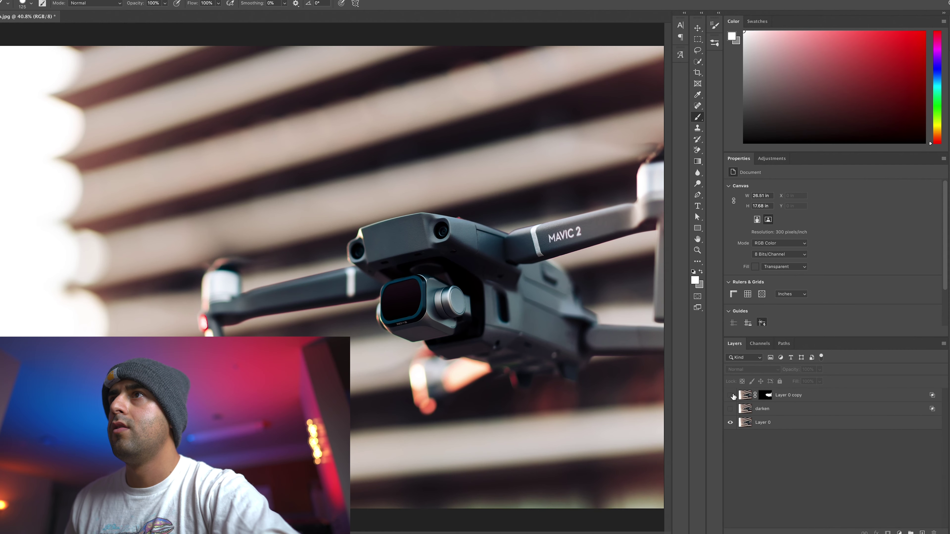
click(730, 392)
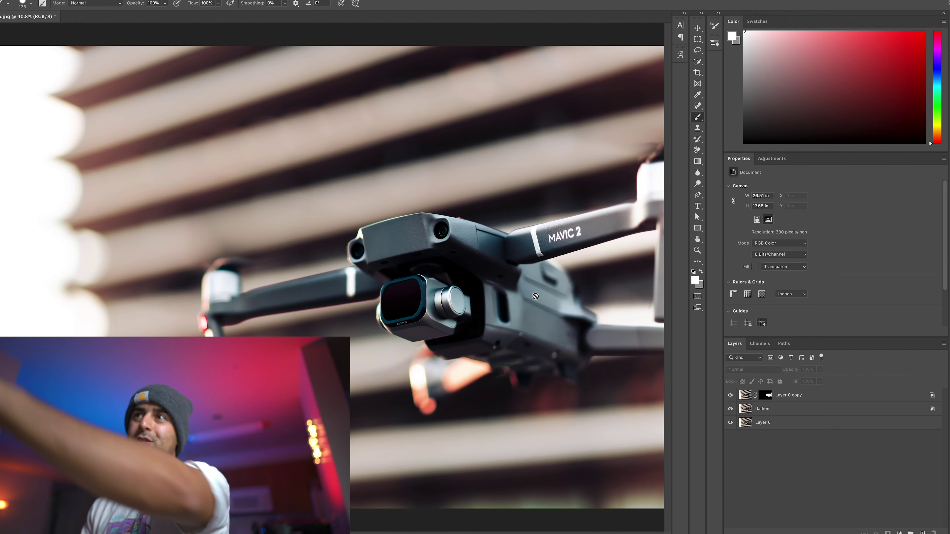
- Try merging darken into Layer 0 copy, undo it, and flatten the image instead
click(822, 396)
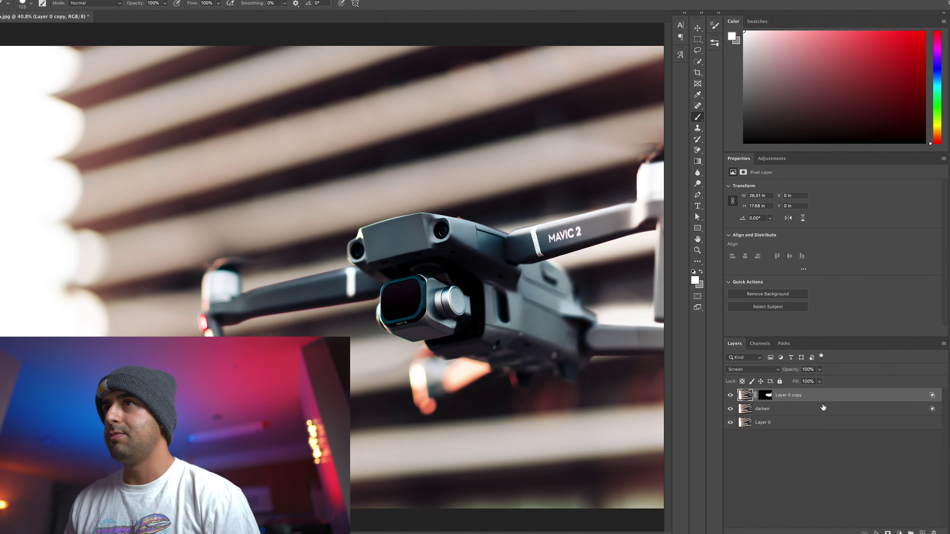
shift+click(823, 408)
right_click(831, 397)
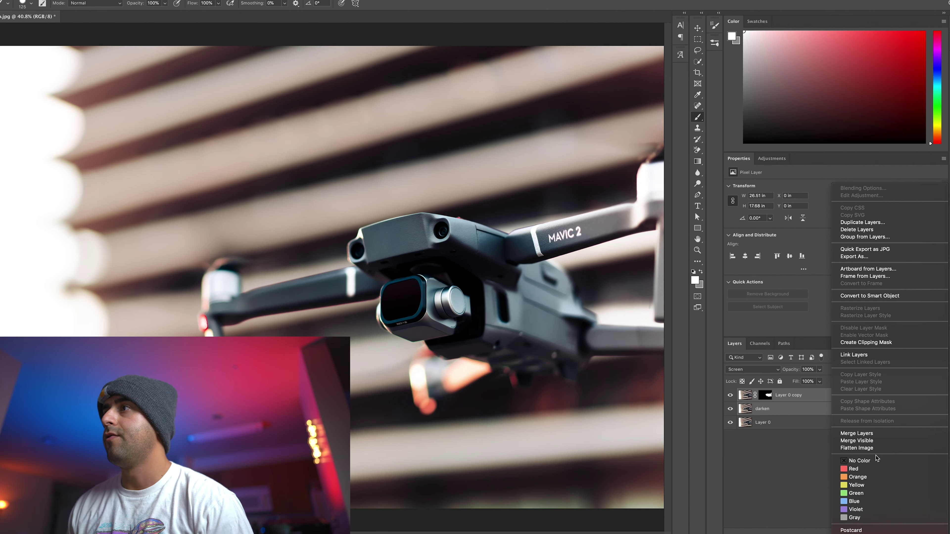
click(871, 433)
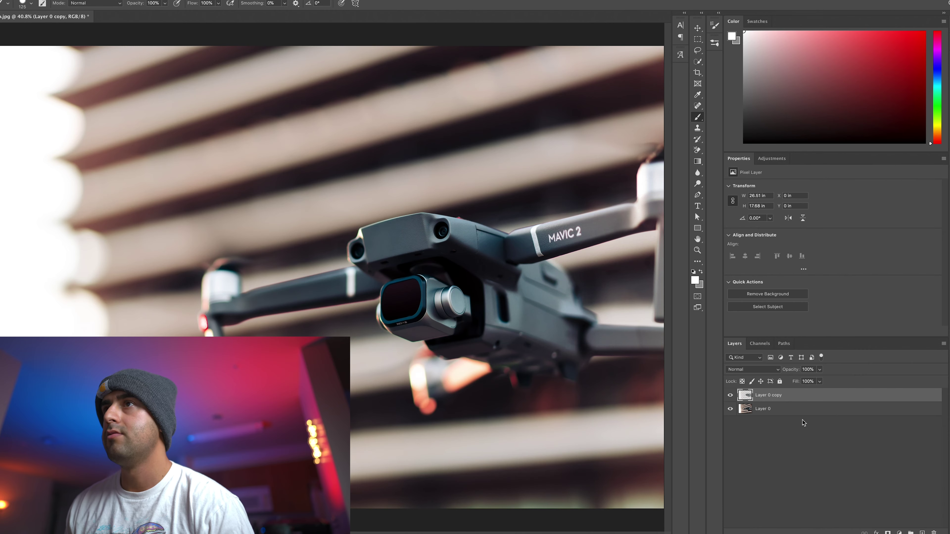
key(ctrl+z)
click(795, 427)
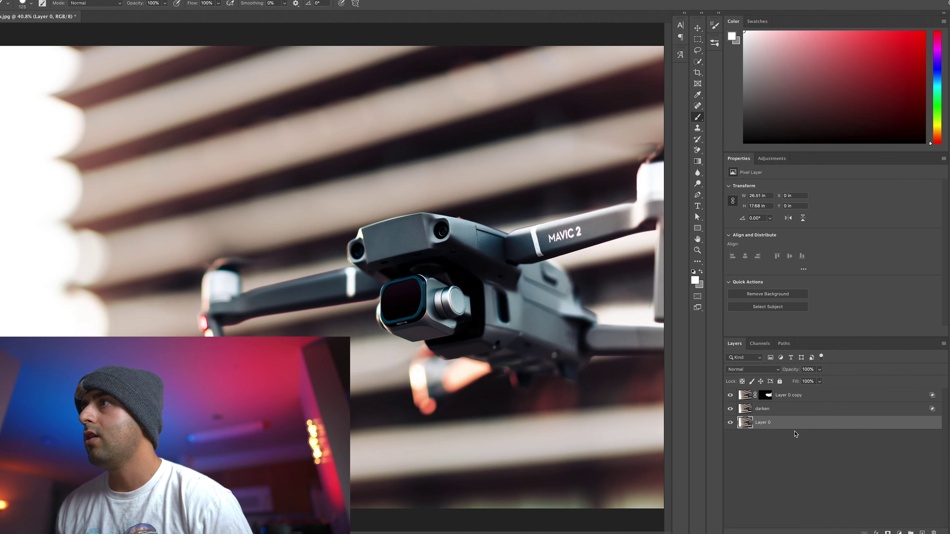
right_click(811, 431)
click(839, 448)
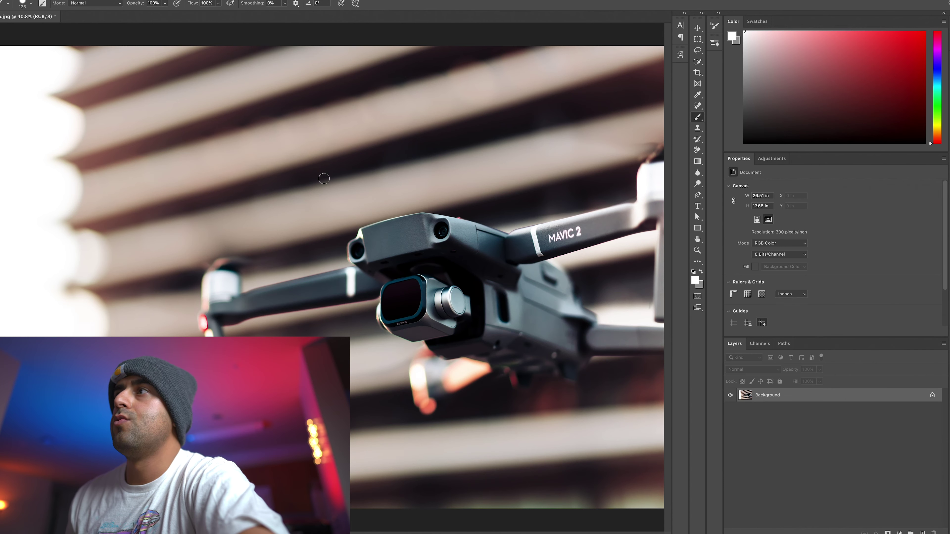
- Unlock the Background into an editable Layer 0 and show the adjustment layer choices
click(932, 395)
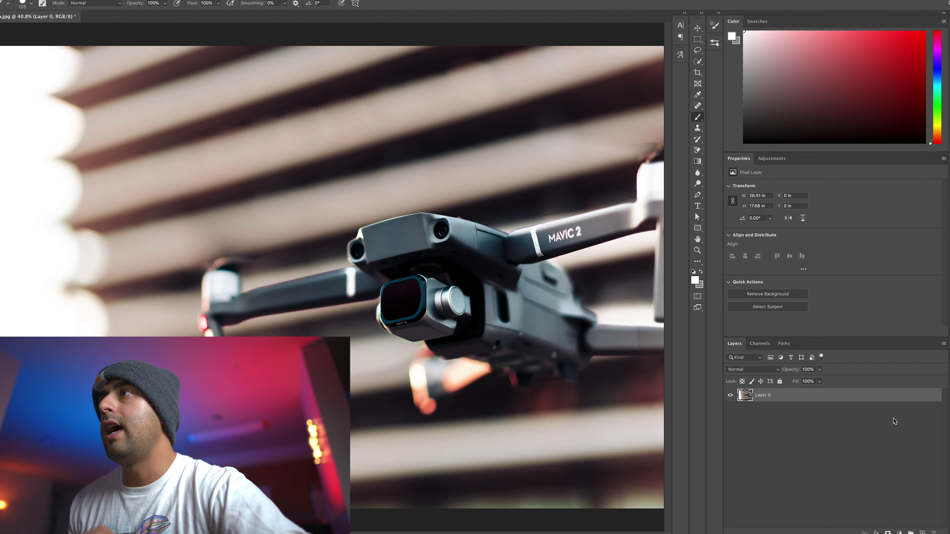
click(775, 160)
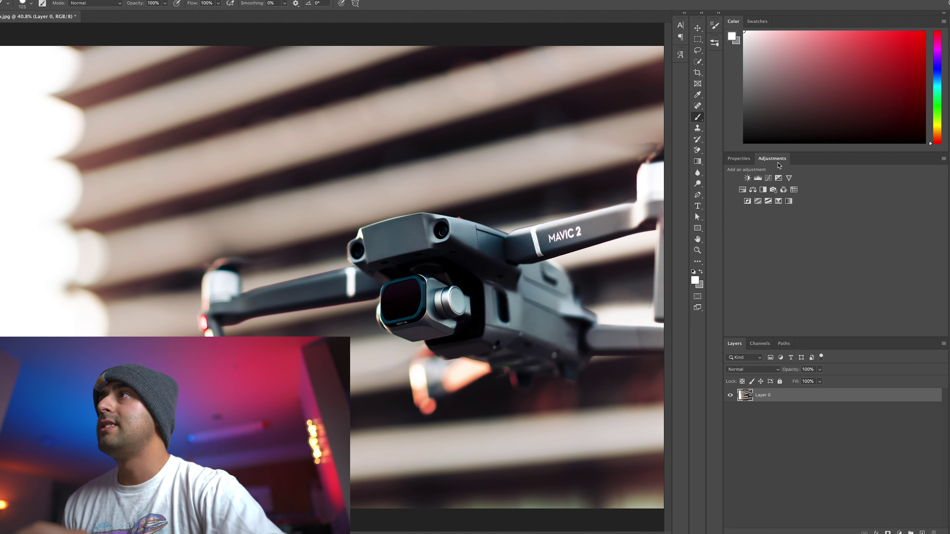
- Add a Selective Color layer with Reds at Cyan -17, Magenta +8 and Black +37
click(779, 201)
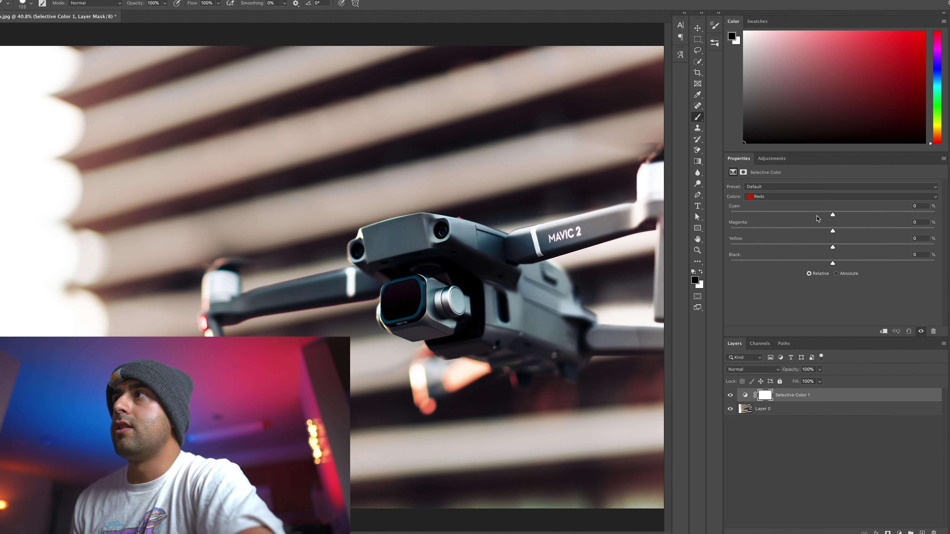
drag(835, 217, 929, 224)
drag(784, 224, 811, 214)
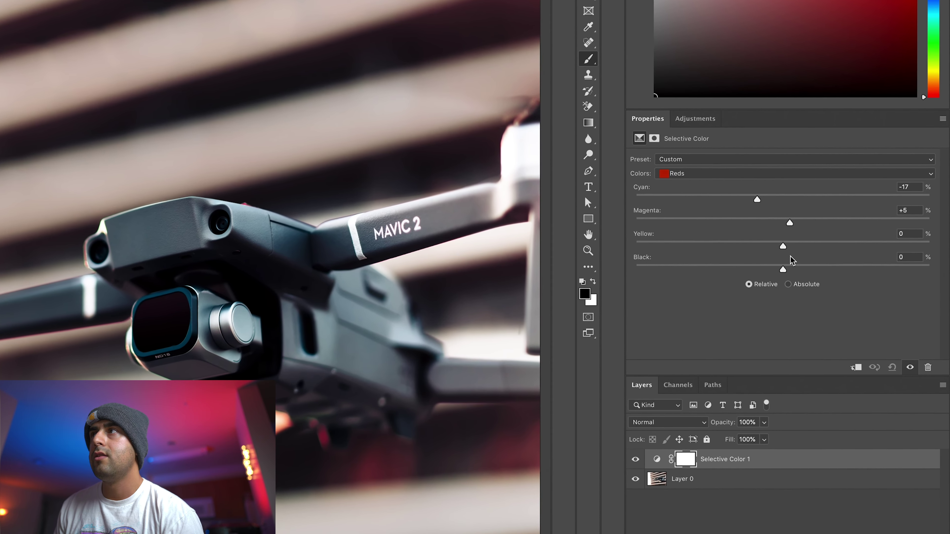
mouse_move(792, 260)
mouse_down()
mouse_move(759, 267)
mouse_move(812, 264)
mouse_move(790, 270)
mouse_up()
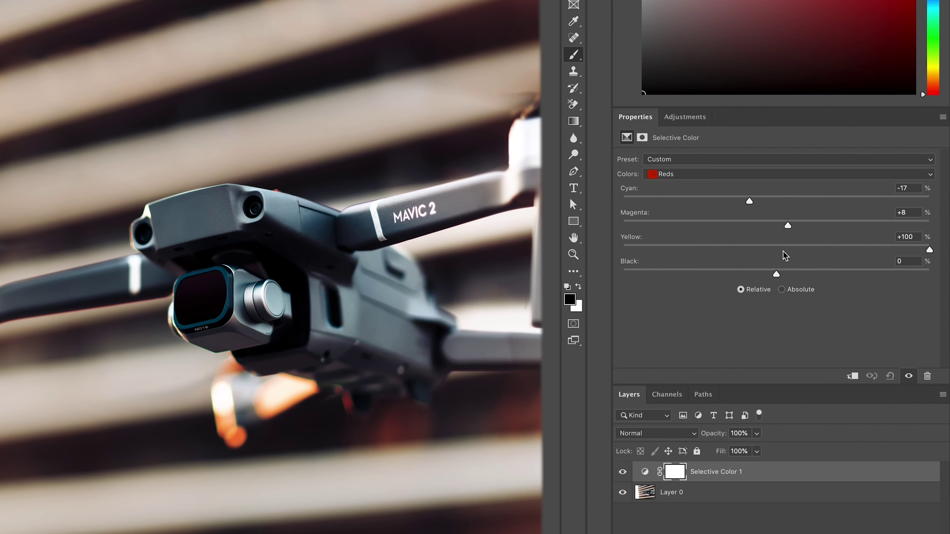
drag(776, 250, 835, 300)
- Switch Selective Color to Yellows and set Yellow -34 and Black +37, leaving Cyan and Magenta at 0
click(756, 174)
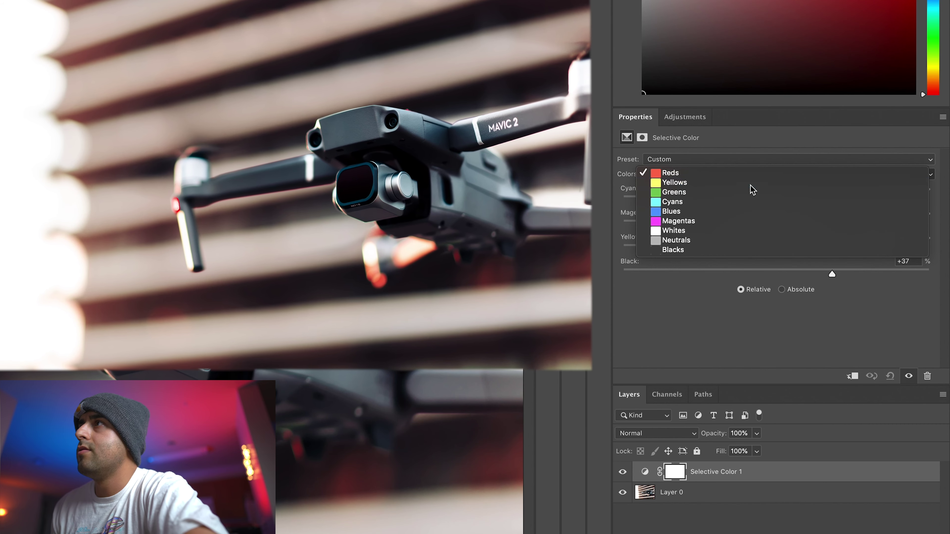
click(749, 188)
drag(776, 202, 600, 212)
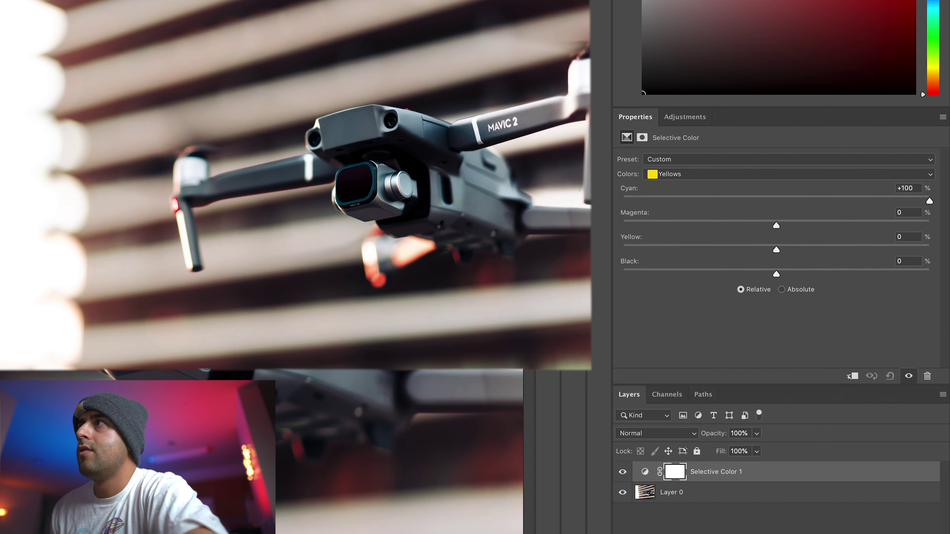
key(ctrl+z)
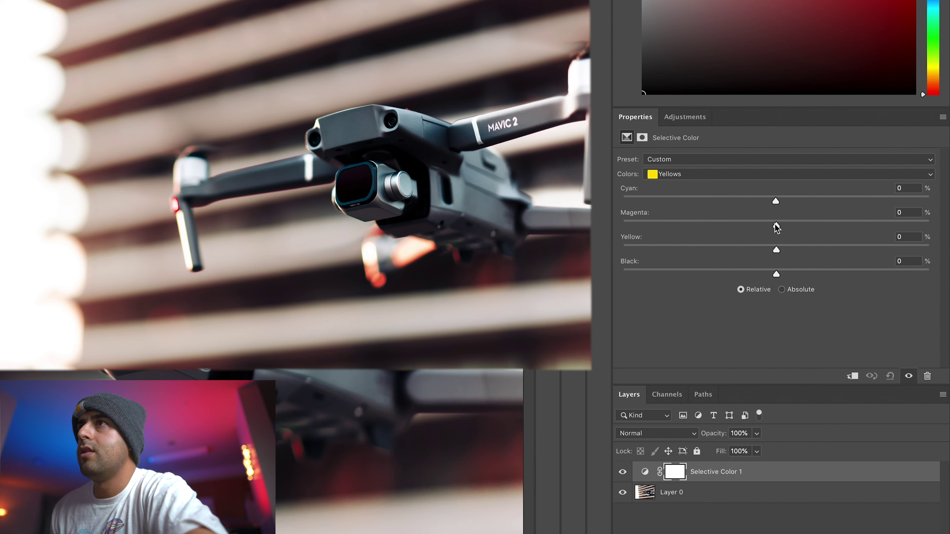
drag(776, 226, 714, 289)
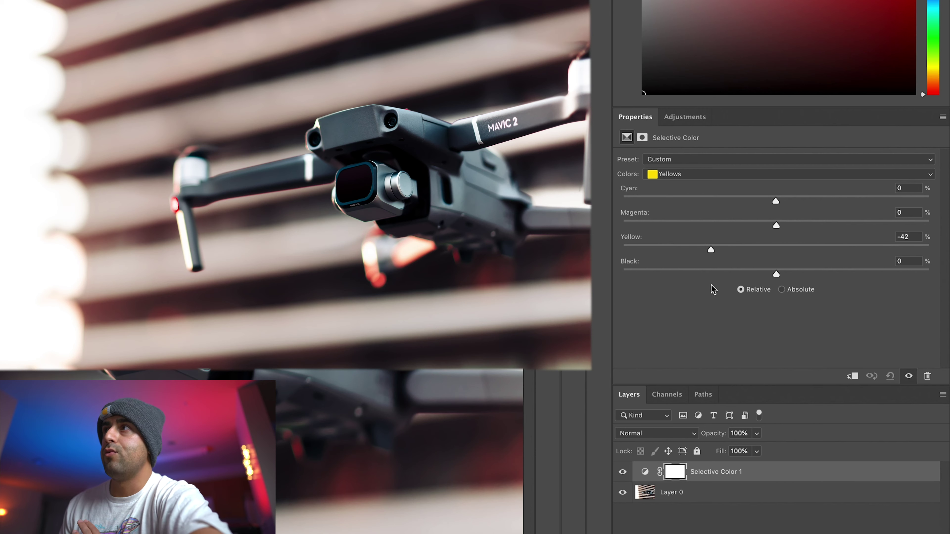
drag(713, 290, 836, 306)
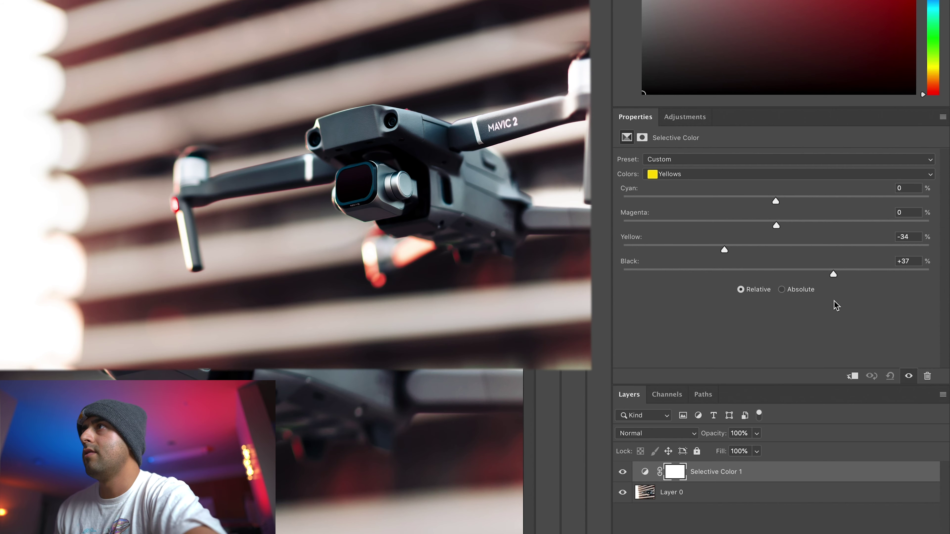
click(761, 178)
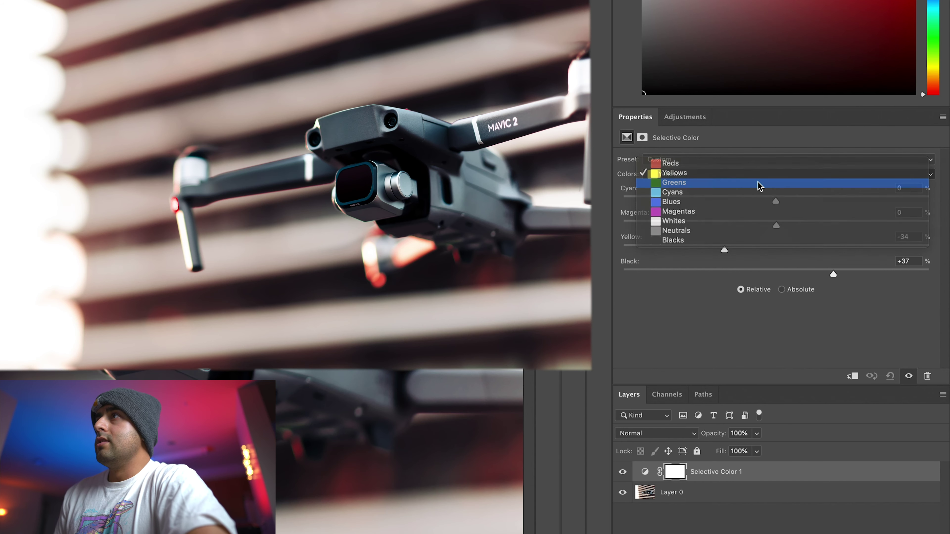
- Briefly add cyan to the Greens, then set the Cyans range's Cyan to +13
click(759, 182)
drag(755, 196, 788, 214)
click(758, 178)
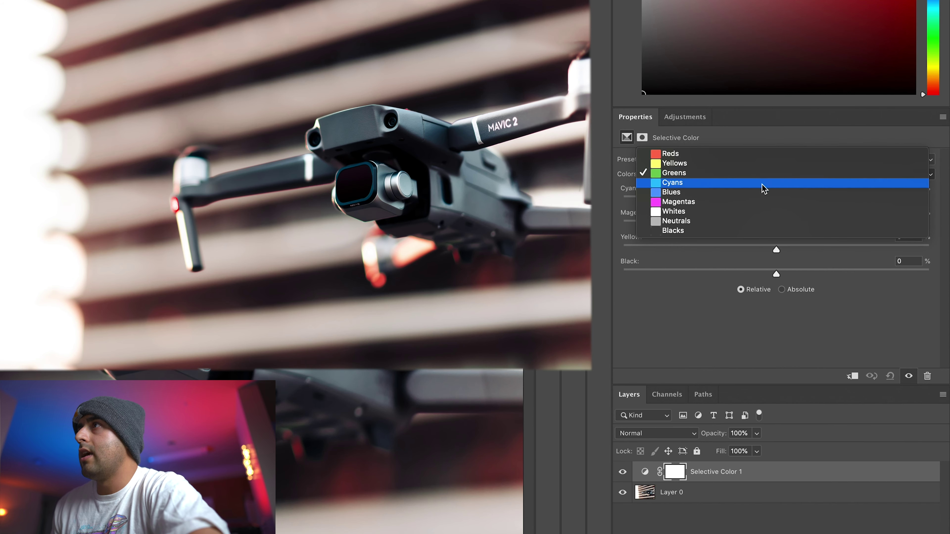
click(764, 187)
drag(775, 200, 929, 201)
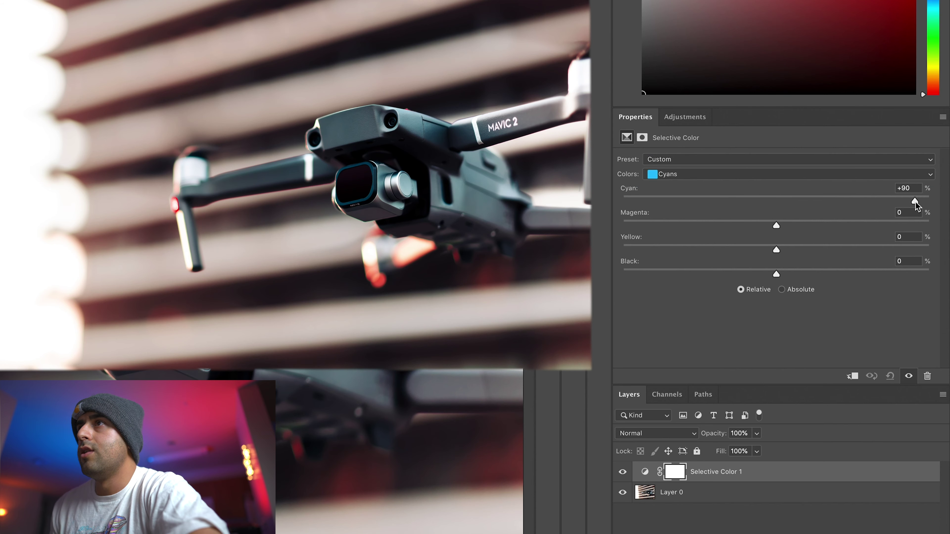
drag(929, 201, 617, 221)
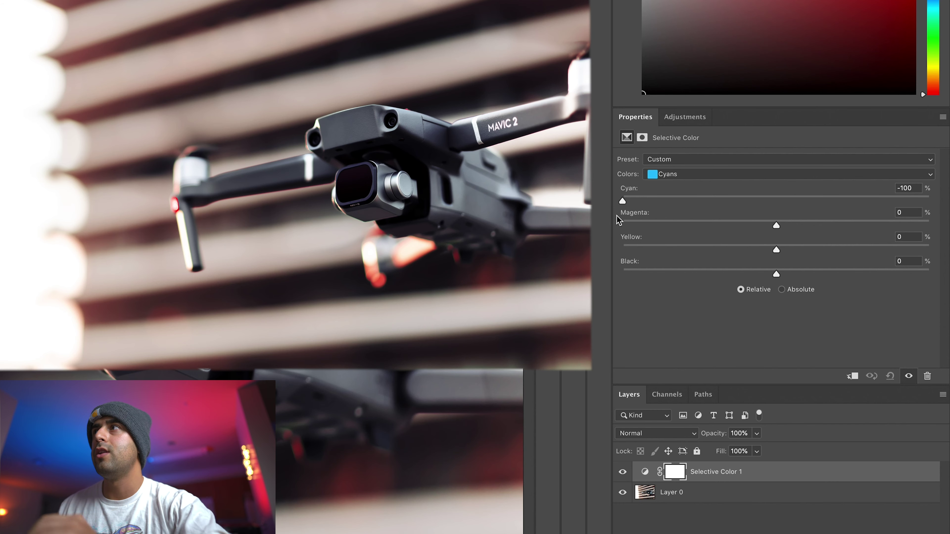
drag(623, 201, 761, 244)
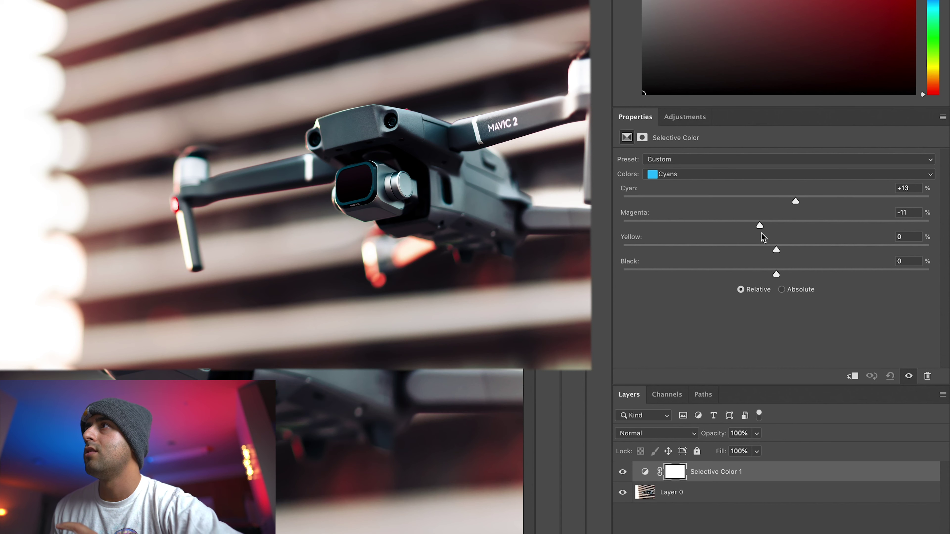
- Finish the Cyans at Magenta -11, Yellow -45 and Black -8, then select Blues
click(780, 251)
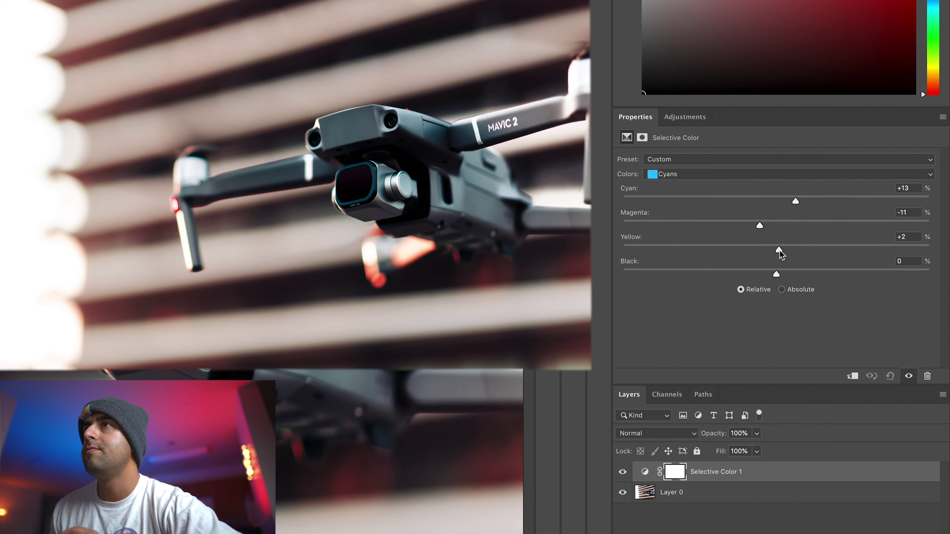
drag(779, 250, 707, 288)
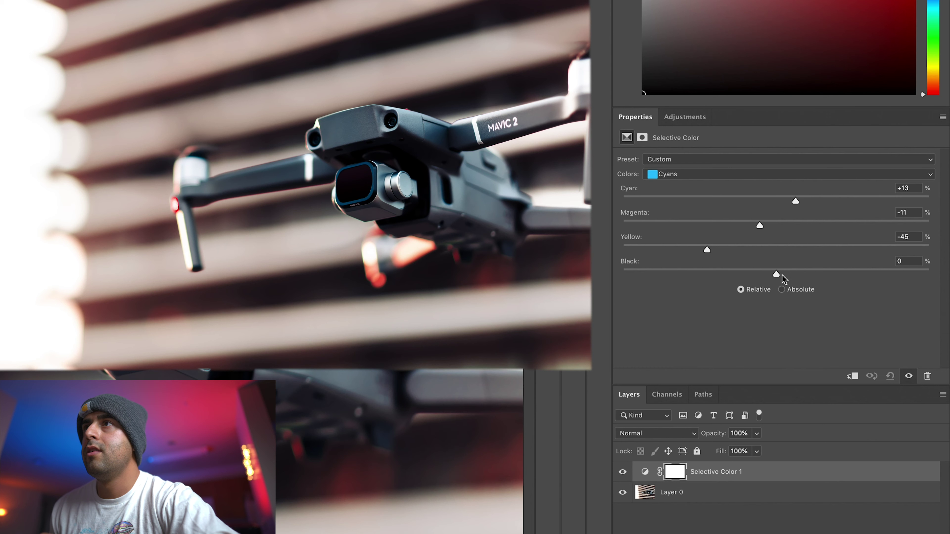
drag(829, 280, 773, 282)
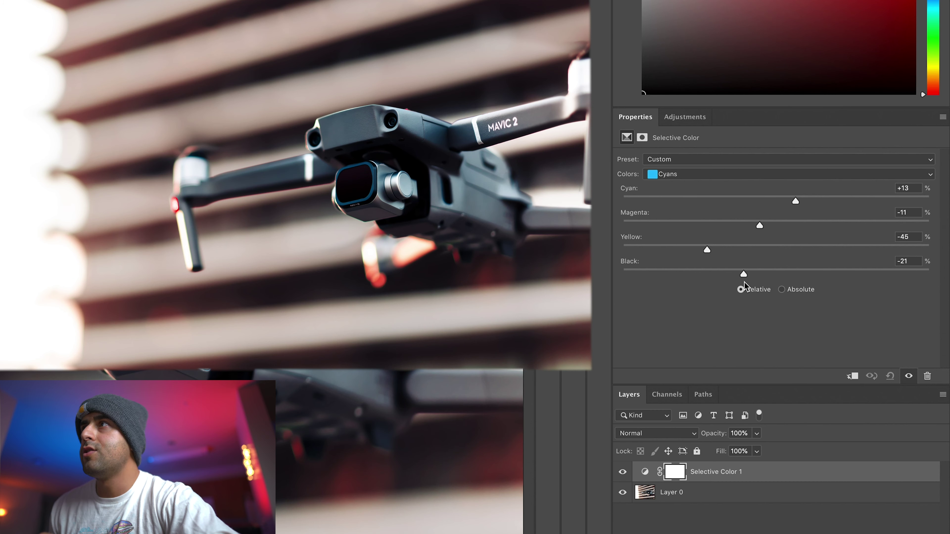
drag(719, 281, 765, 289)
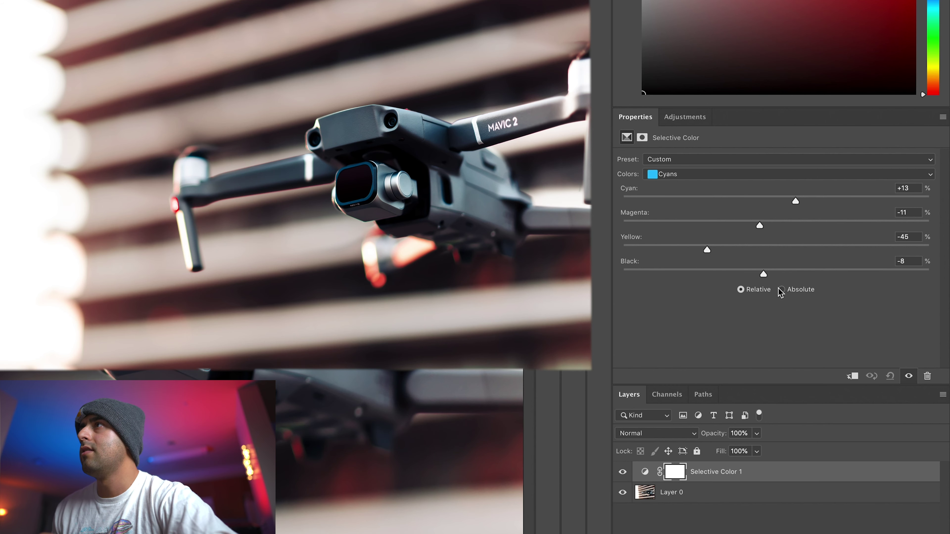
click(733, 174)
click(727, 183)
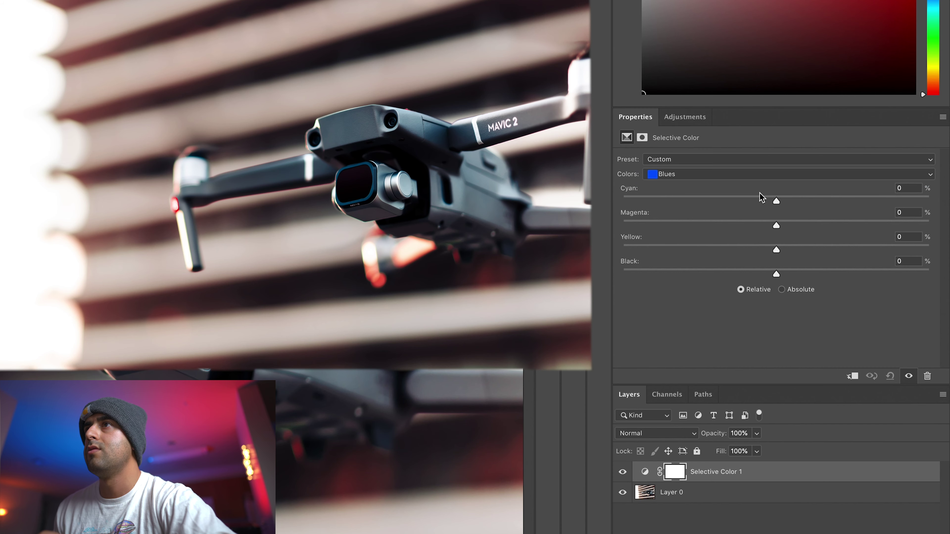
- Set the Selective Color Blues to Cyan −11, Magenta −9, Yellow +24 and Black +29
drag(777, 202, 820, 278)
click(788, 175)
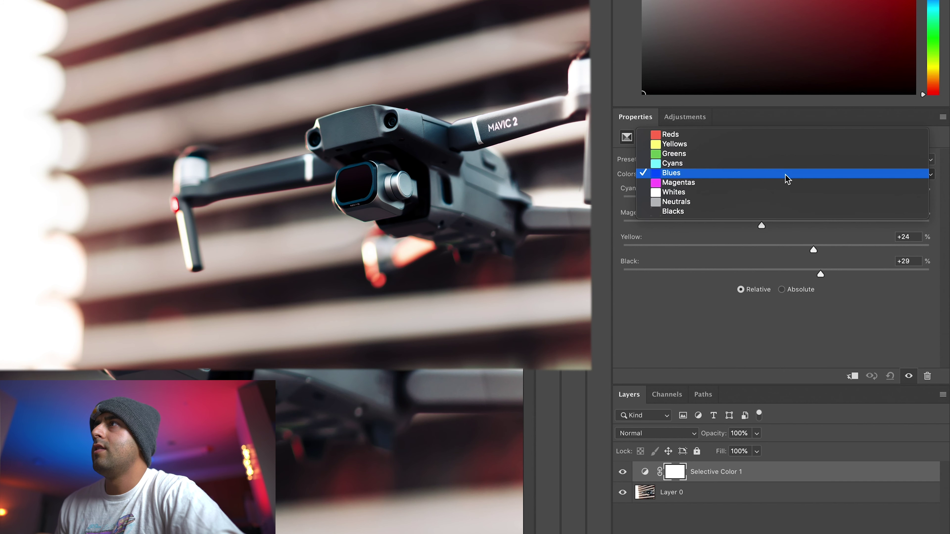
- Give the Whites Magenta −6, Yellow +7 and Black −6, then switch to Neutrals
click(780, 192)
drag(776, 200, 765, 247)
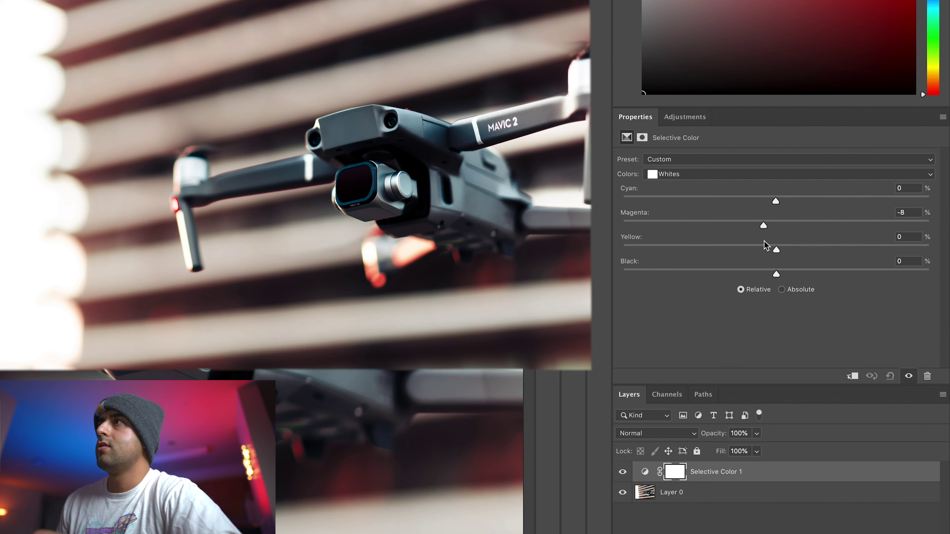
drag(765, 240, 766, 243)
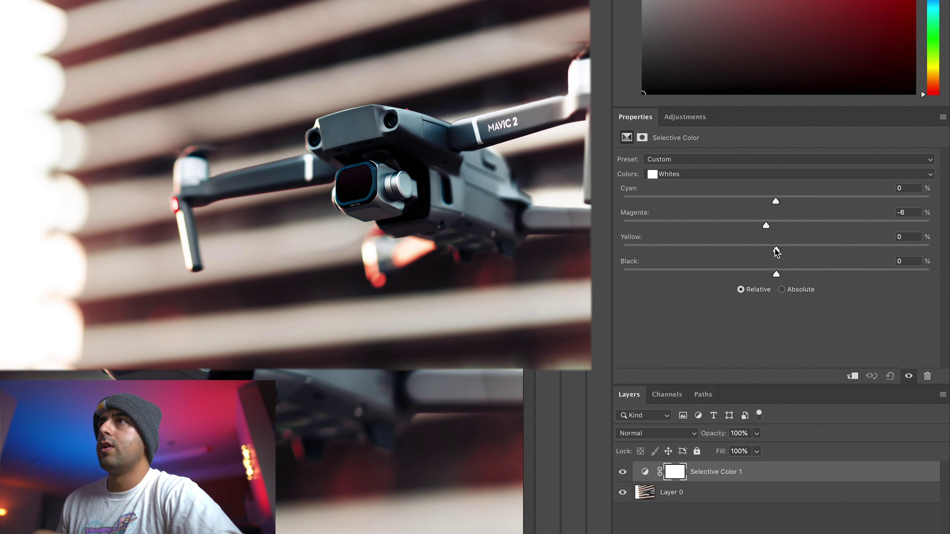
drag(822, 251, 760, 255)
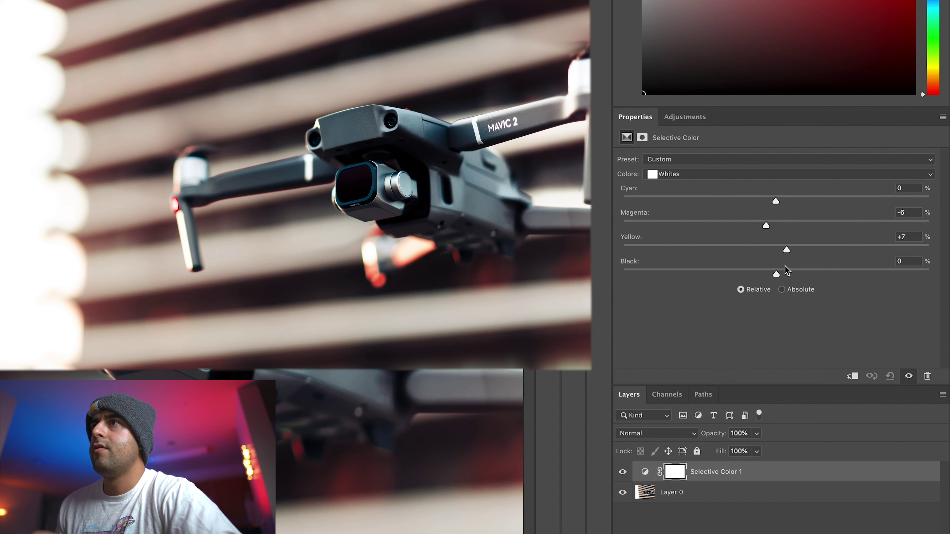
mouse_move(776, 274)
mouse_down()
mouse_move(798, 274)
mouse_move(698, 280)
mouse_move(767, 275)
mouse_up()
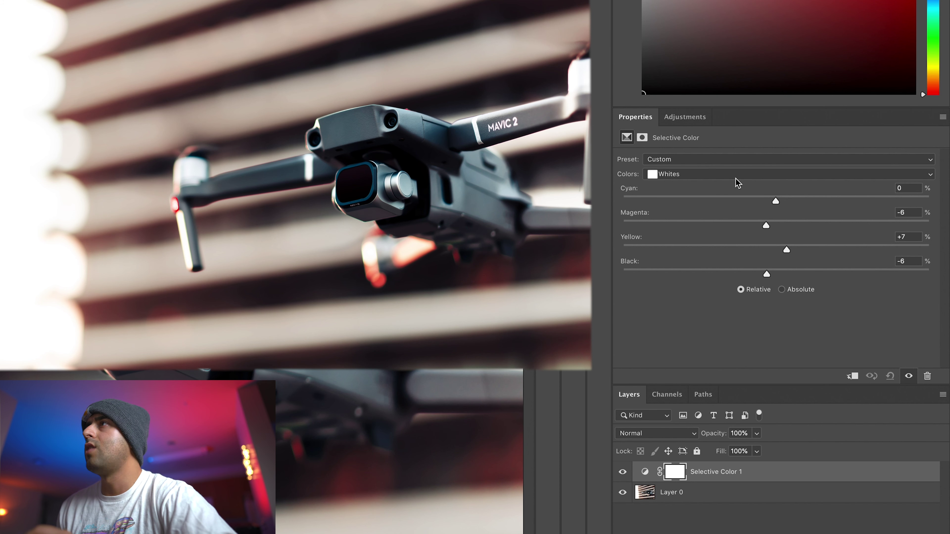
click(752, 178)
click(754, 183)
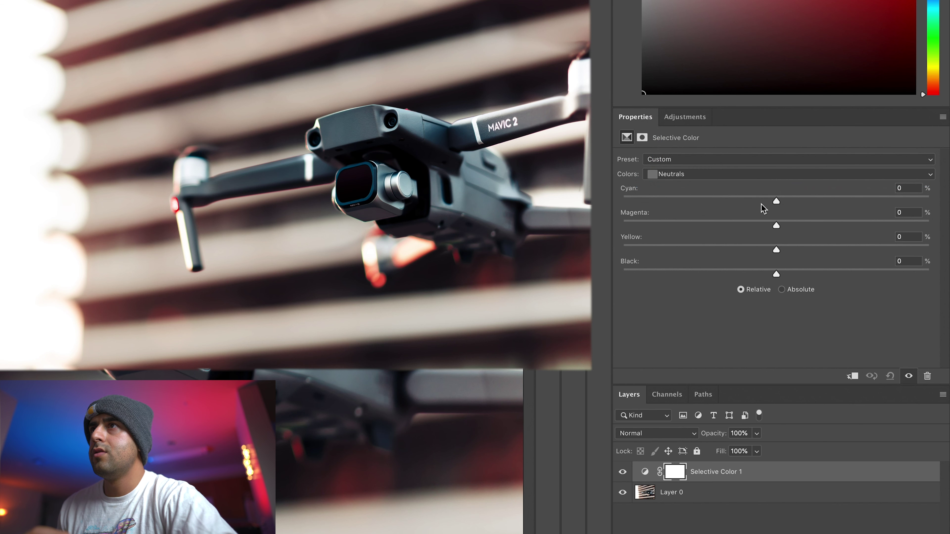
- Set the Neutrals to Cyan +3, Magenta +2 and Black +4, leaving Yellow at 0
mouse_move(776, 202)
mouse_down()
mouse_move(844, 207)
mouse_move(739, 211)
mouse_move(780, 214)
mouse_up()
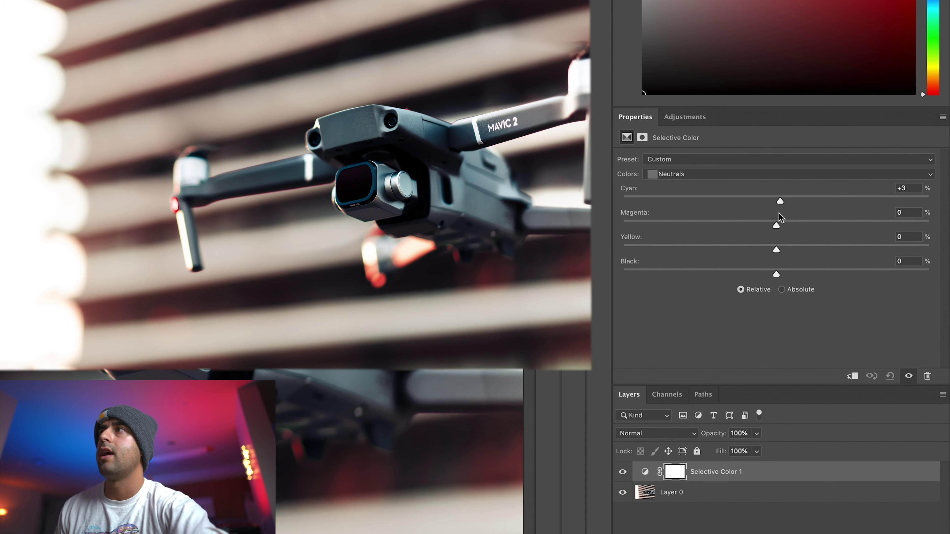
drag(777, 226, 778, 226)
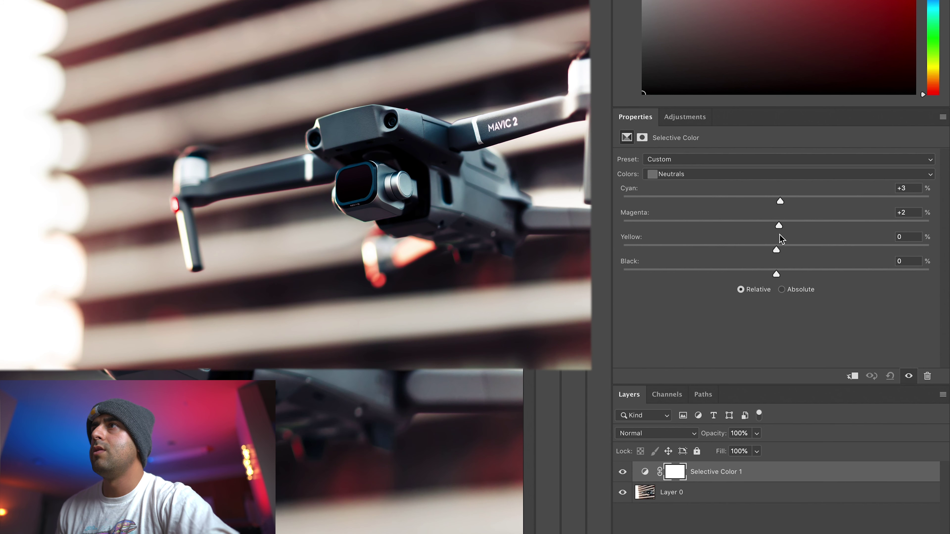
drag(783, 226, 780, 234)
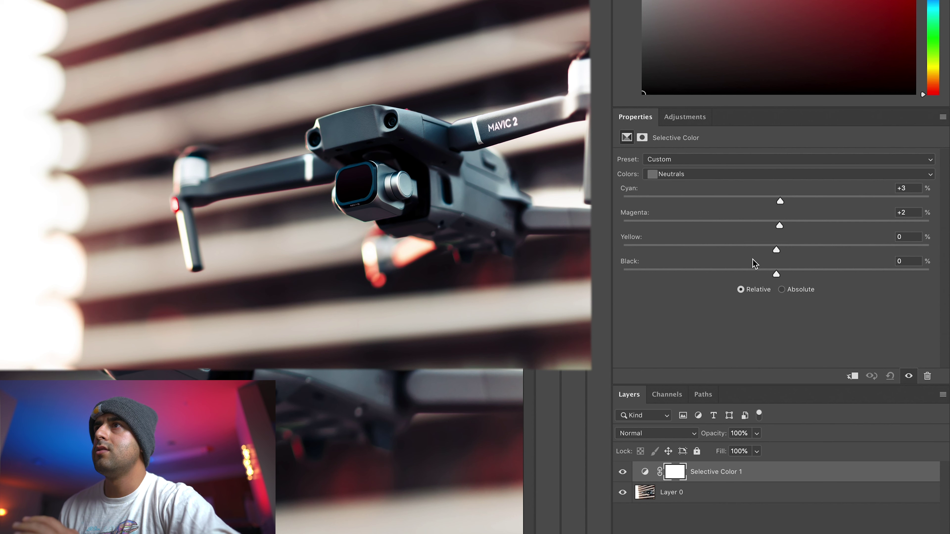
mouse_move(777, 251)
mouse_down()
mouse_move(787, 251)
mouse_move(778, 254)
mouse_up()
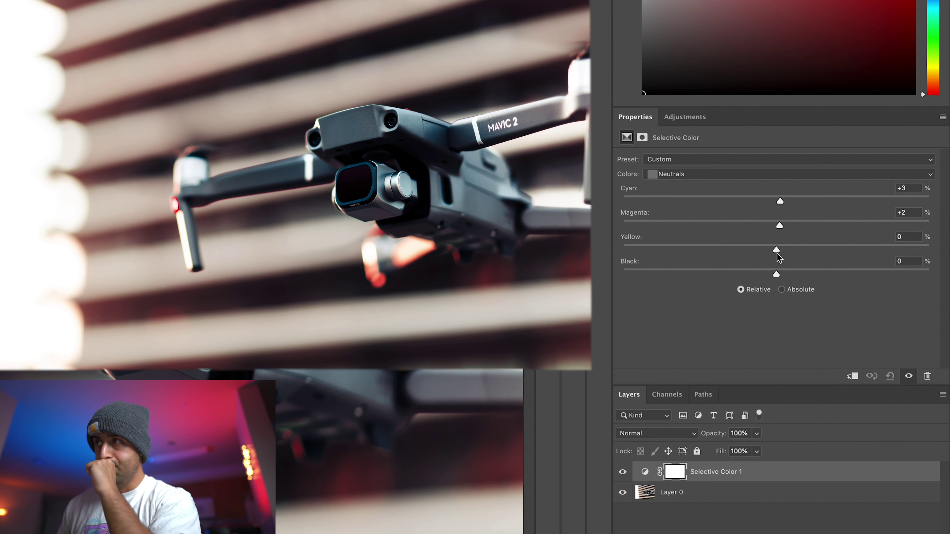
drag(777, 274, 782, 277)
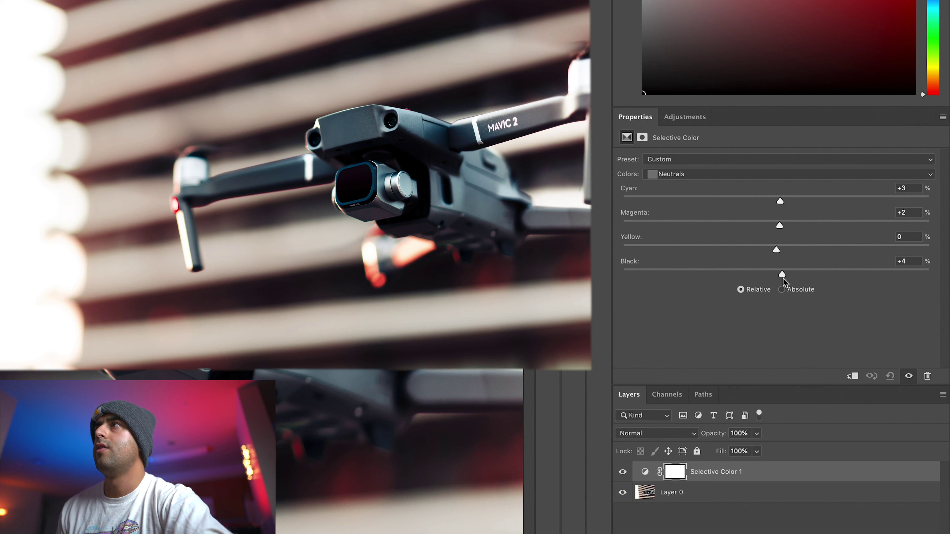
click(752, 174)
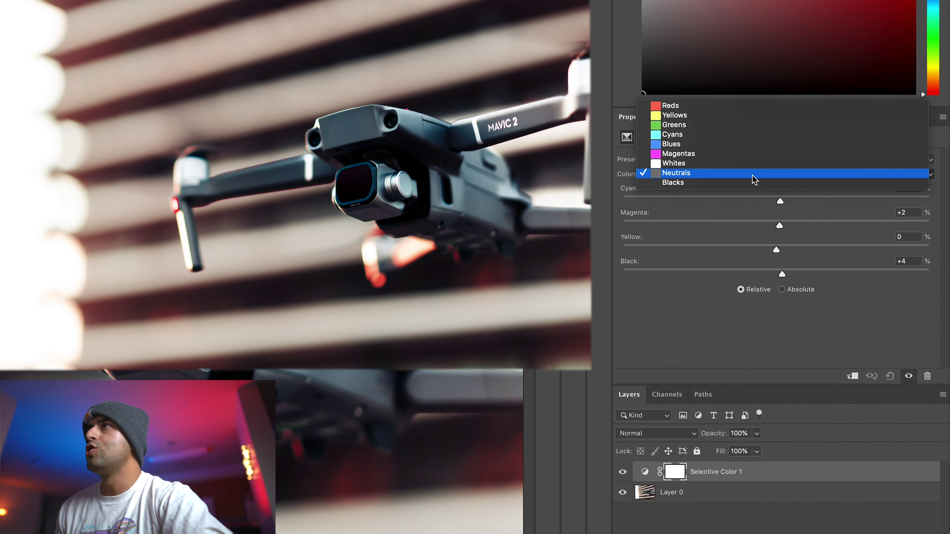
- Switch to Blacks and set Cyan +7, Magenta +2 and Yellow +8, keeping Black at 0
click(750, 187)
mouse_move(779, 202)
mouse_down()
mouse_move(761, 205)
mouse_move(777, 210)
mouse_up()
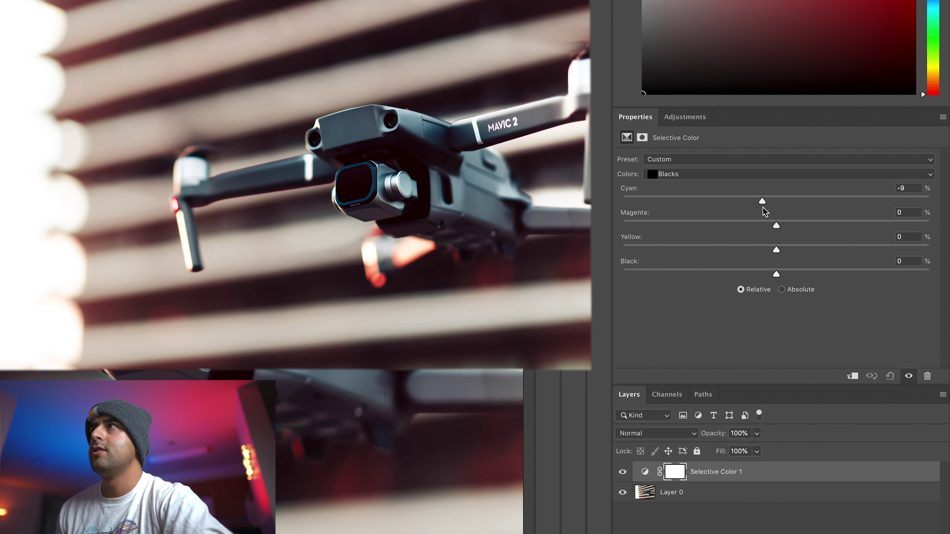
drag(770, 205, 782, 206)
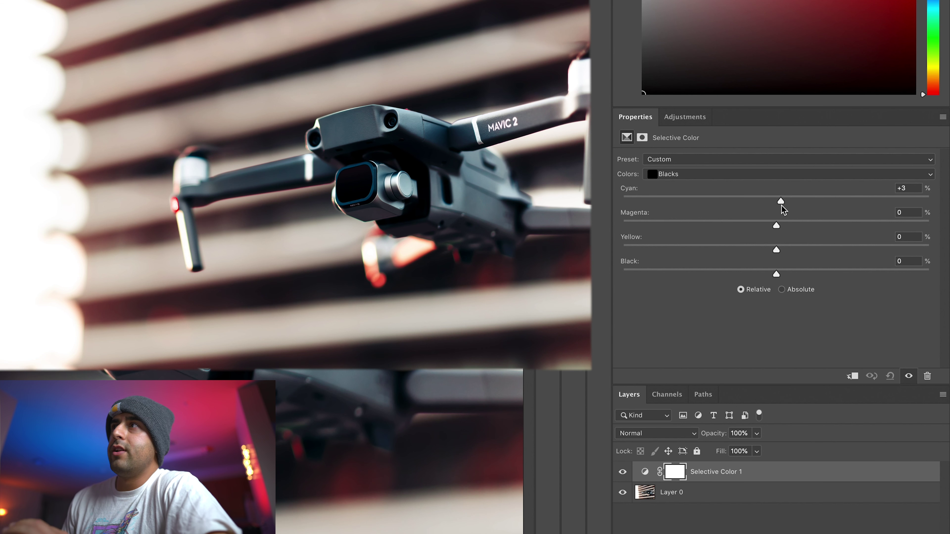
drag(782, 206, 788, 208)
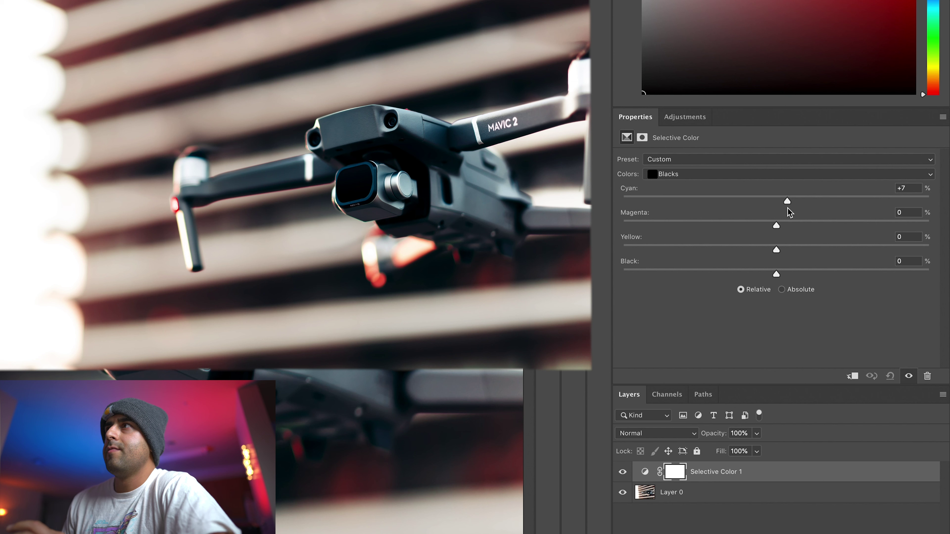
mouse_move(776, 225)
mouse_down()
mouse_move(791, 227)
mouse_move(770, 228)
mouse_move(779, 228)
mouse_up()
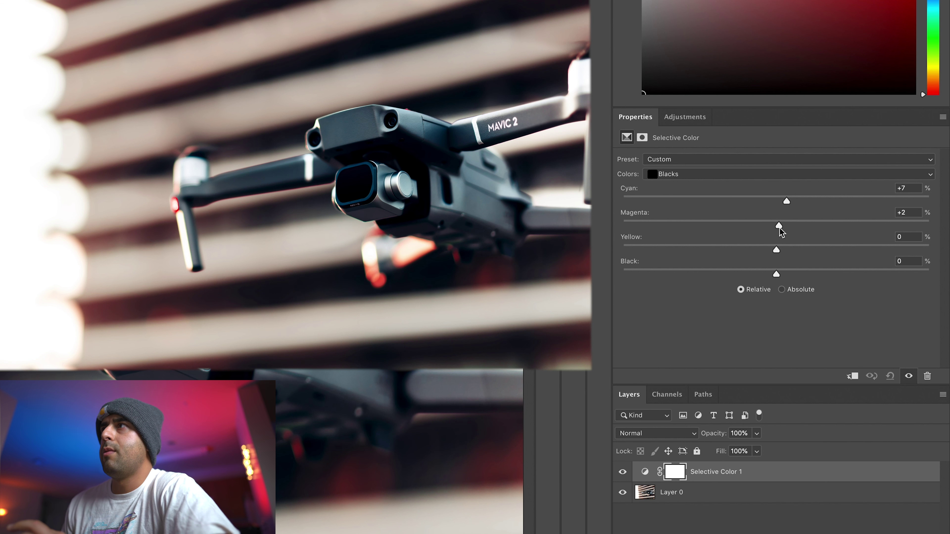
drag(777, 249, 788, 253)
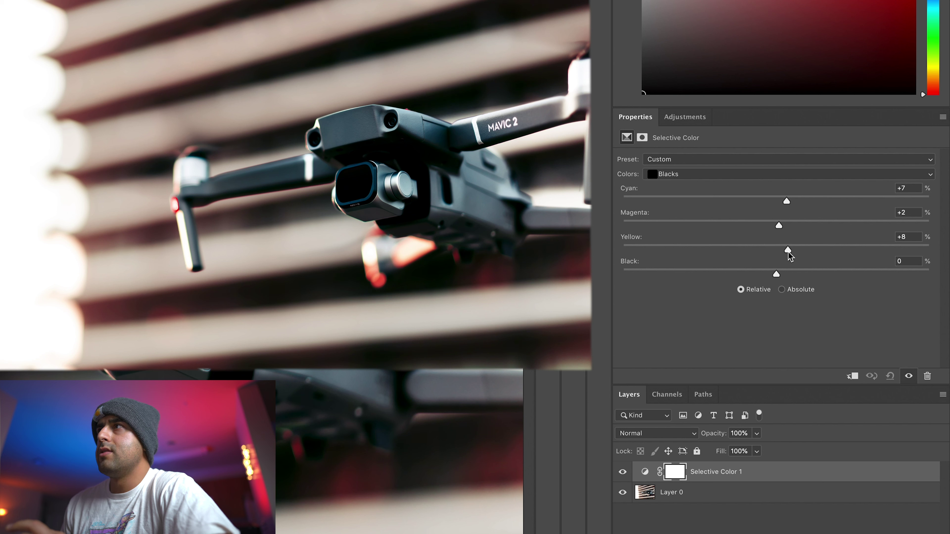
drag(776, 274, 777, 274)
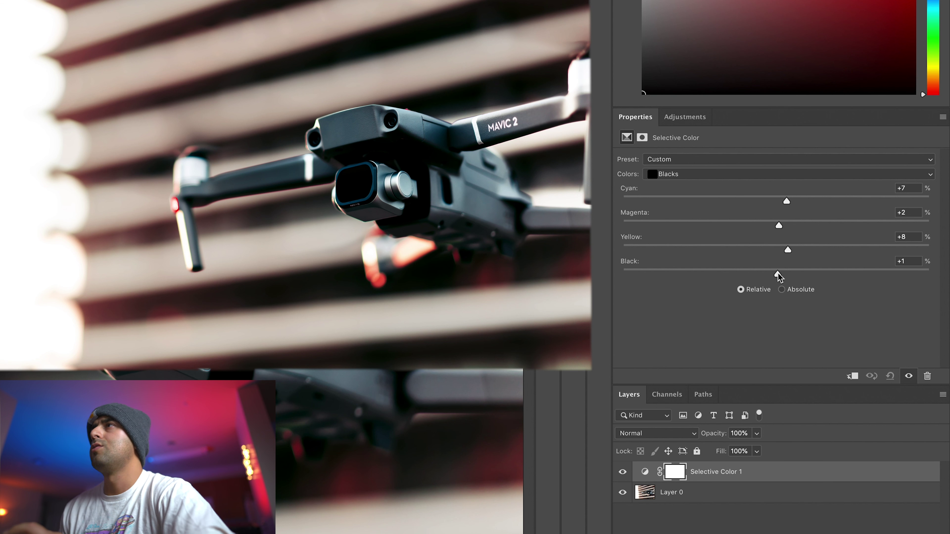
click(781, 176)
- Add a Color Balance adjustment layer above Selective Color 1
click(693, 343)
click(679, 117)
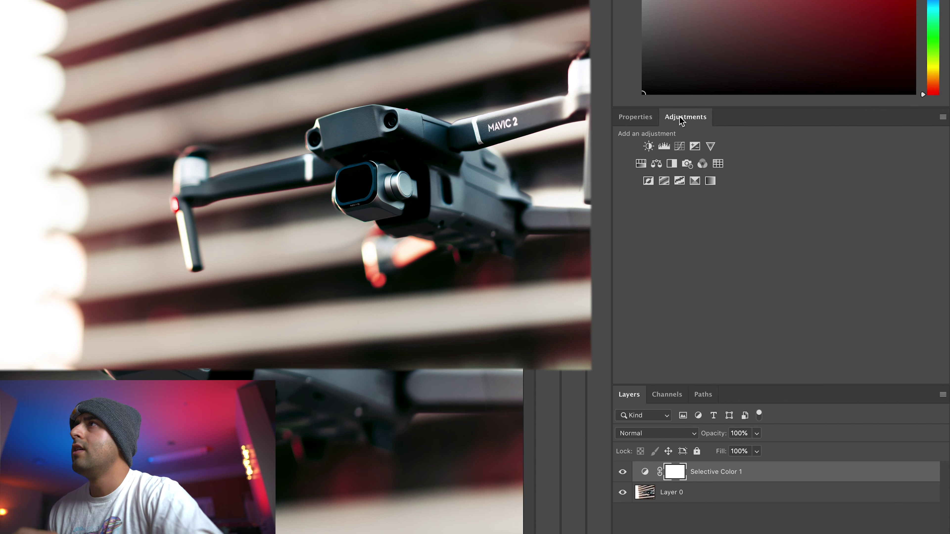
click(657, 164)
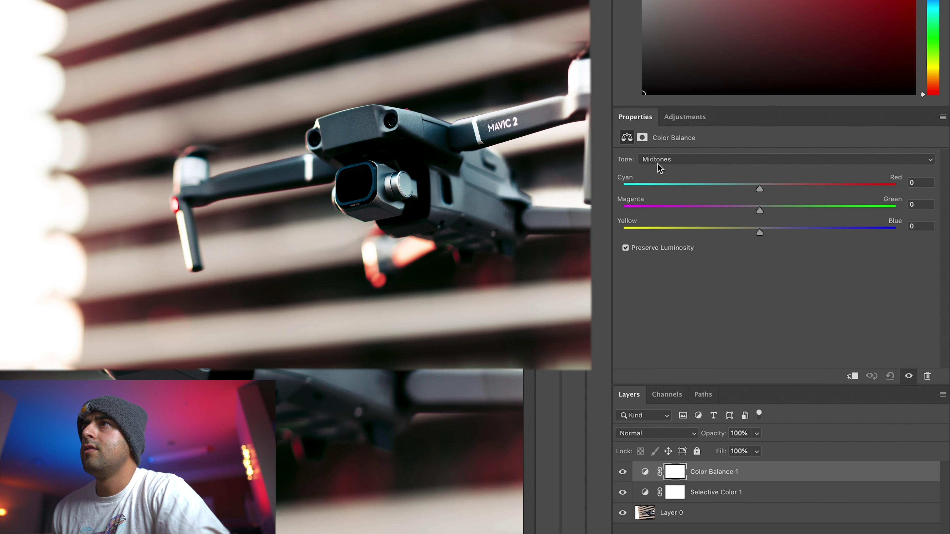
- Push the Color Balance midtones toward red (+4), leaving Yellow-Blue at 0
mouse_move(759, 189)
mouse_down()
mouse_move(749, 194)
mouse_move(777, 194)
mouse_move(764, 195)
mouse_up()
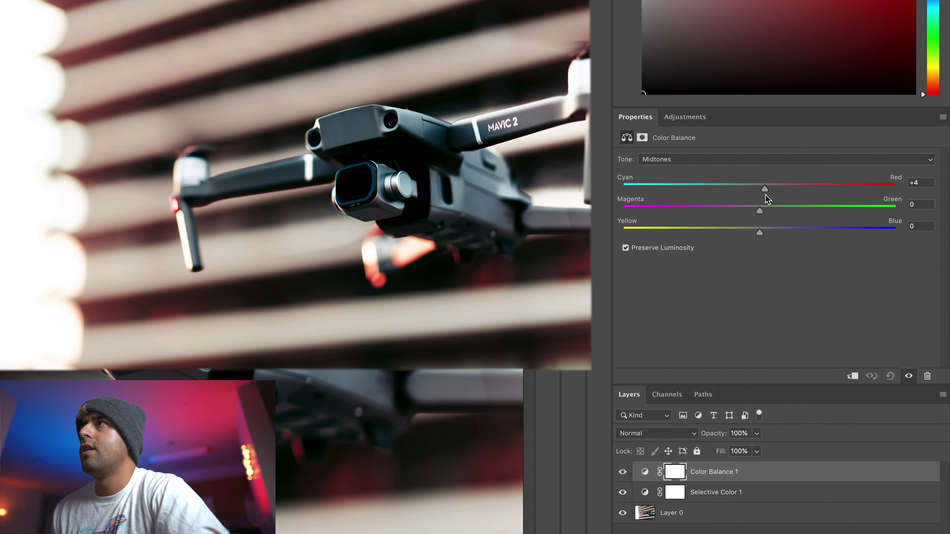
drag(762, 210, 760, 209)
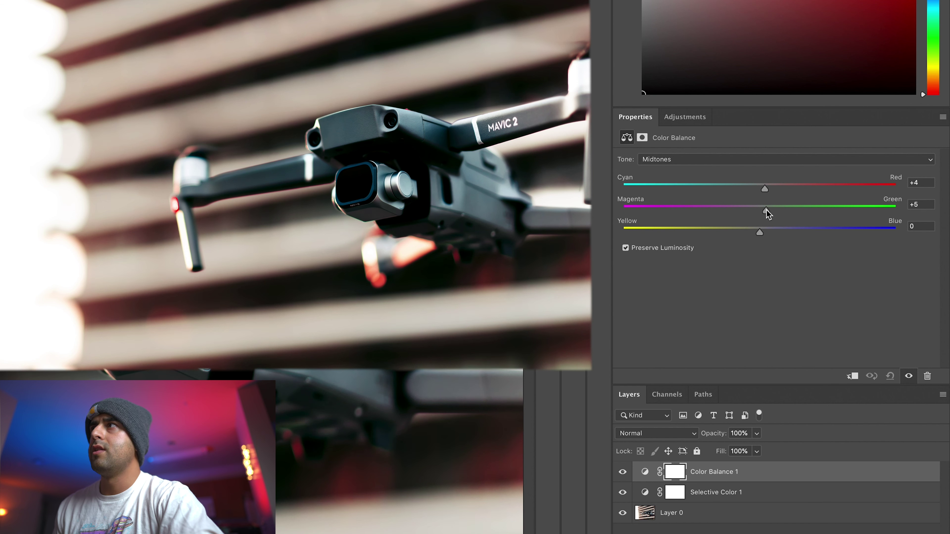
drag(766, 210, 753, 213)
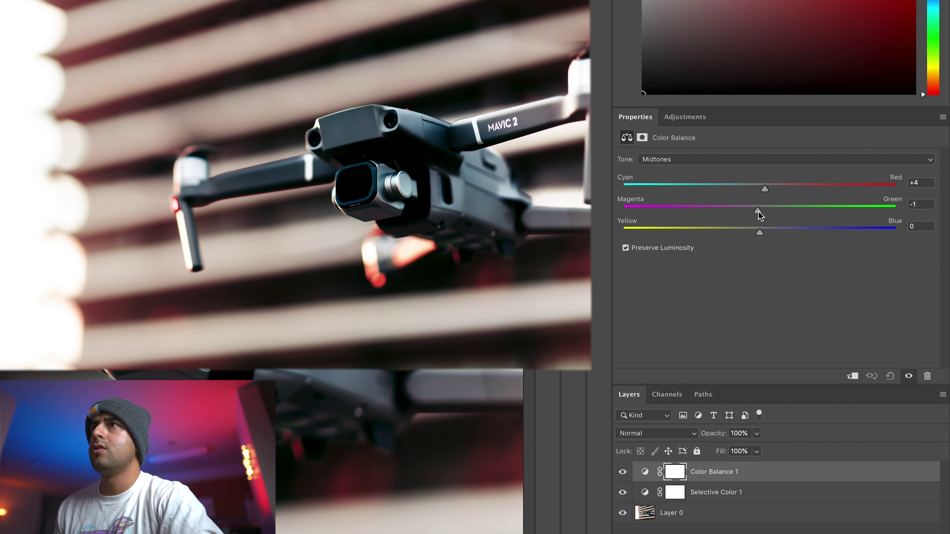
mouse_move(759, 233)
mouse_down()
mouse_move(748, 236)
mouse_move(759, 237)
mouse_up()
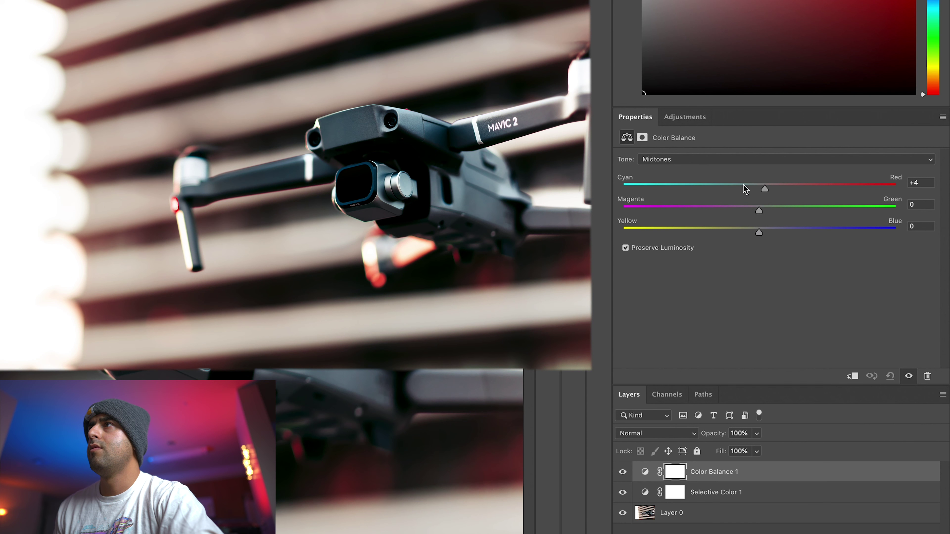
click(741, 157)
click(746, 180)
- Set the Highlights to Cyan-Red −8, Magenta-Green +2 and Yellow-Blue +2
mouse_move(756, 189)
mouse_down()
mouse_move(742, 191)
mouse_move(757, 191)
mouse_move(747, 191)
mouse_move(751, 199)
mouse_up()
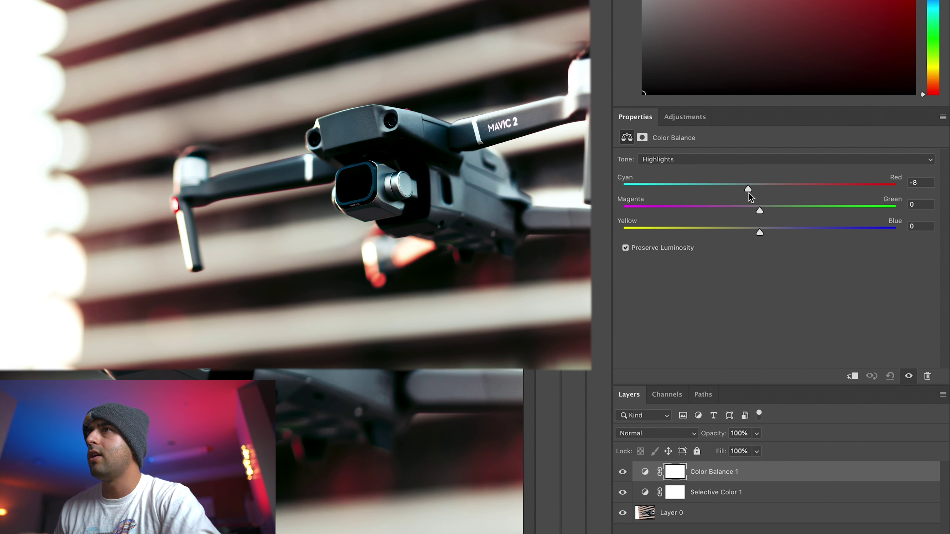
drag(759, 212, 763, 215)
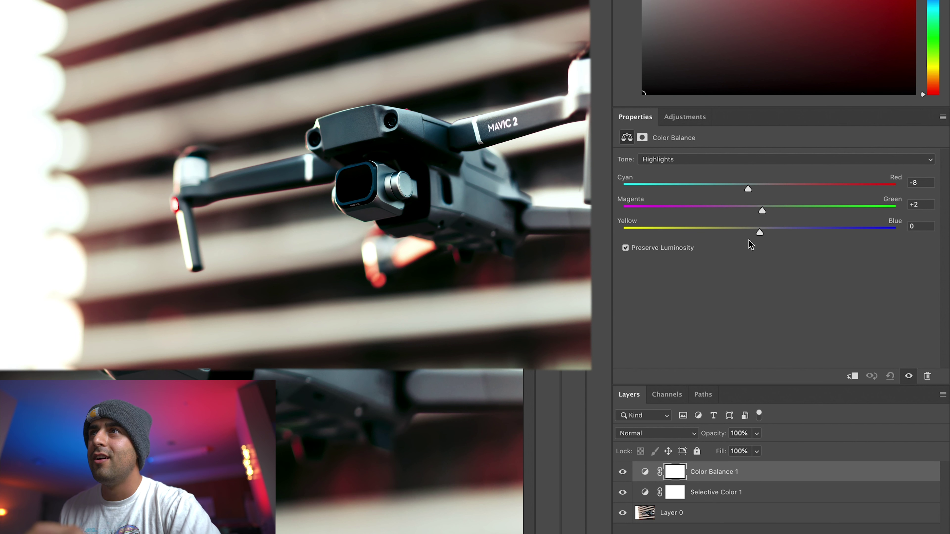
drag(760, 233, 768, 237)
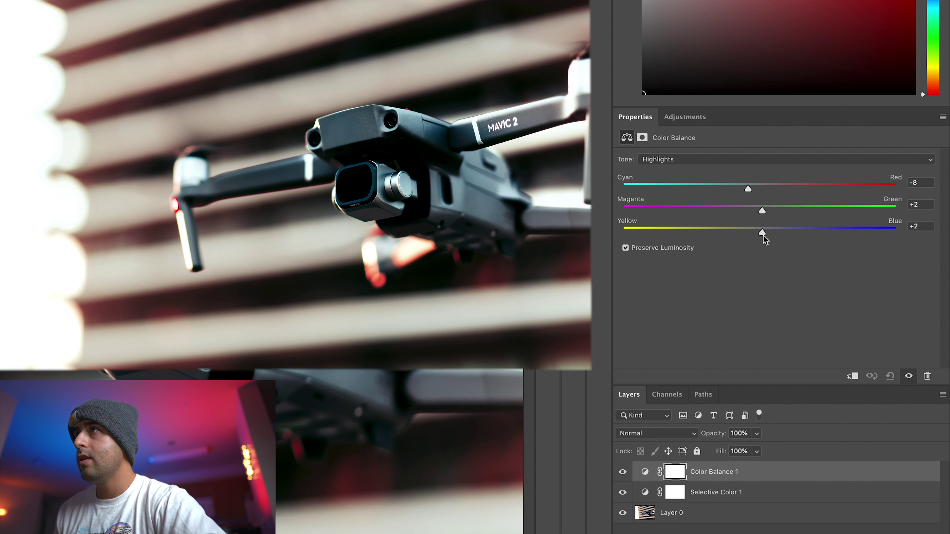
- Switch to Shadows and set Cyan-Red +2, Magenta-Green −1 and Yellow-Blue +1
click(731, 158)
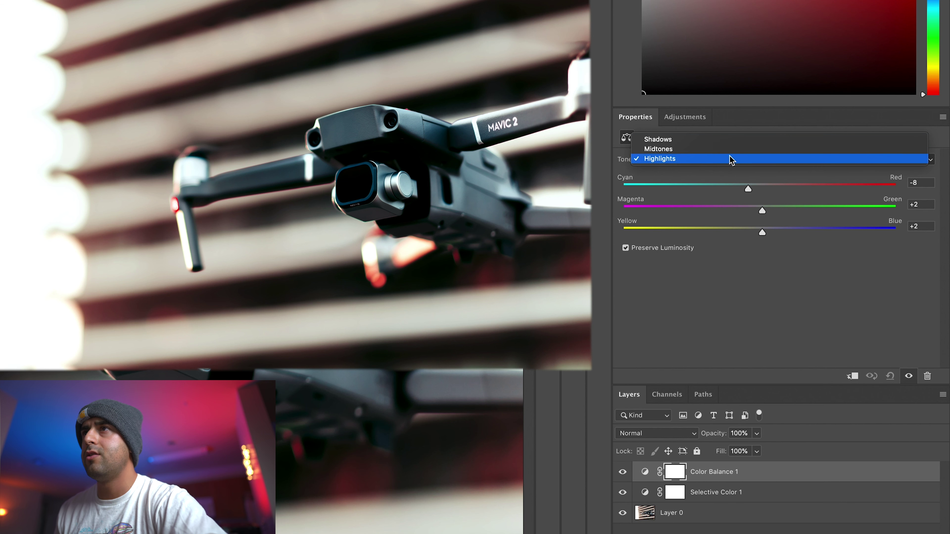
click(735, 143)
drag(760, 195, 767, 195)
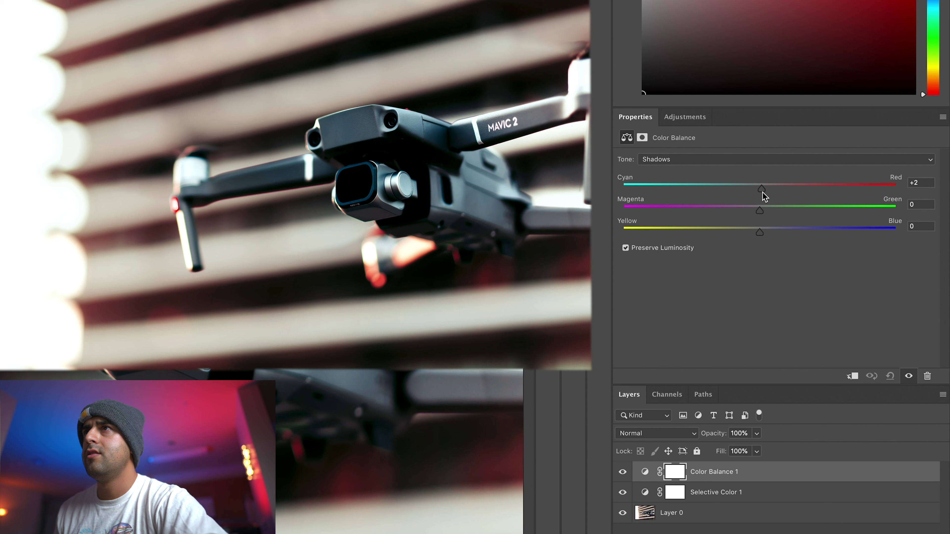
drag(760, 210, 763, 214)
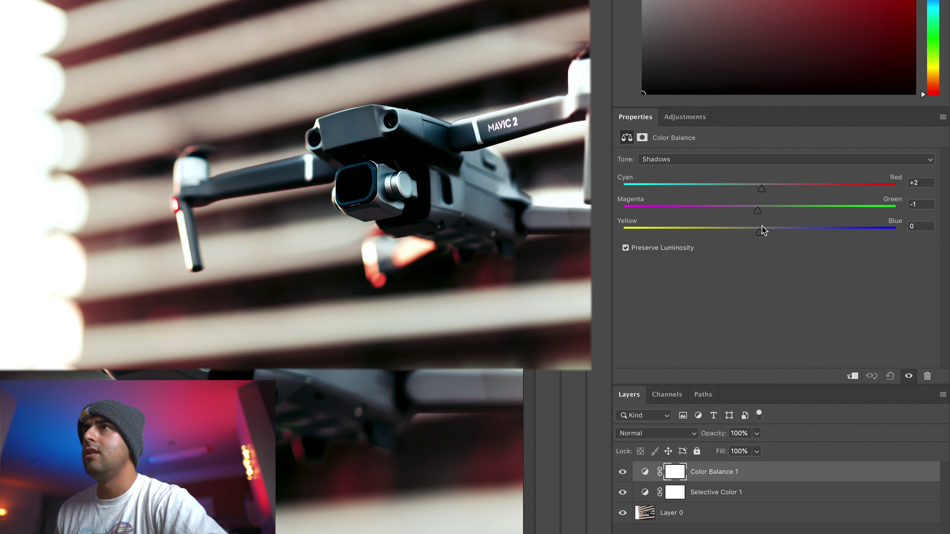
drag(763, 232, 760, 234)
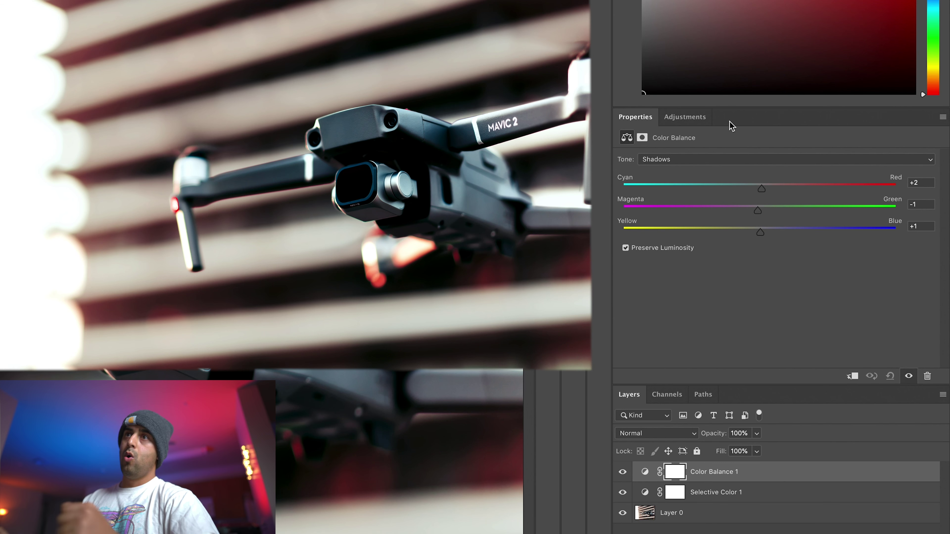